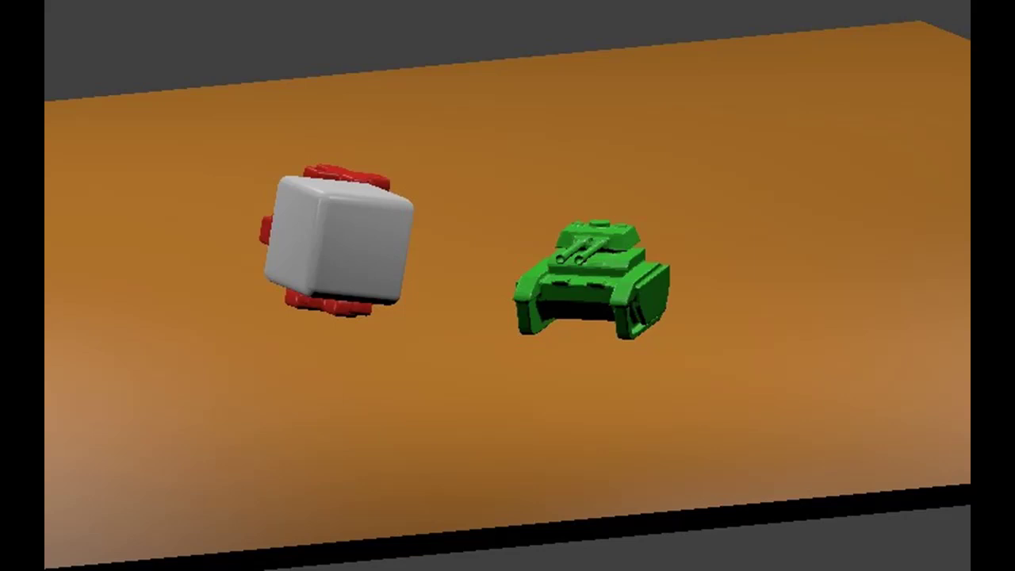
Exit the embedded game preview to get back to the tank's logic-brick editor
{"action": "key", "text": "Escape"}
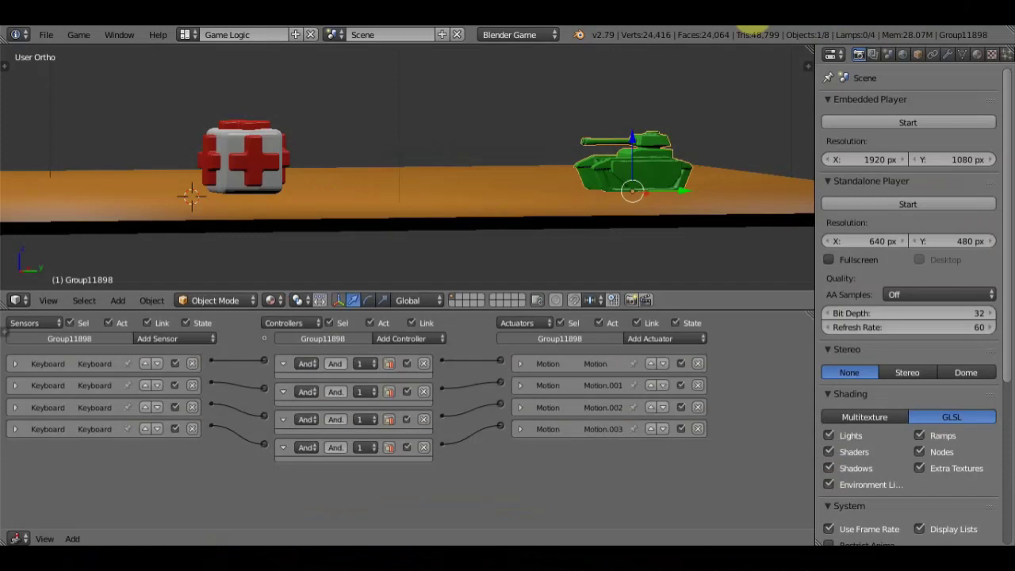
Orbit and zoom out over the orange floor until the medkit cube, tank and camera all fit
{"action": "mouse_move", "coordinate": [246, 149]}
{"action": "middle_mouse_down"}
{"action": "mouse_move", "coordinate": [308, 190]}
{"action": "mouse_move", "coordinate": [417, 148]}
{"action": "middle_mouse_up"}
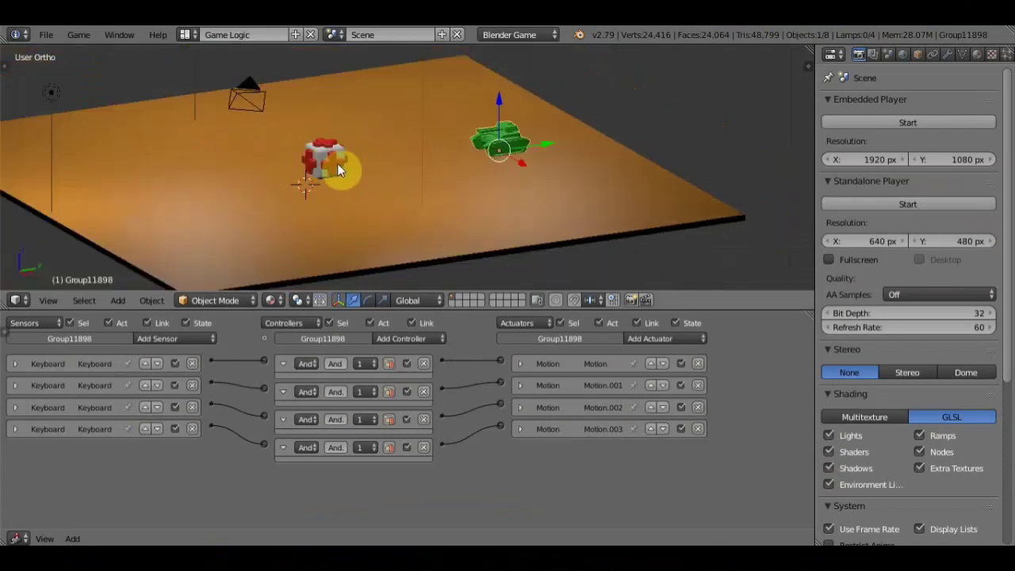
{"action": "middle_click_drag", "start_coordinate": [337, 171], "coordinate": [319, 163]}
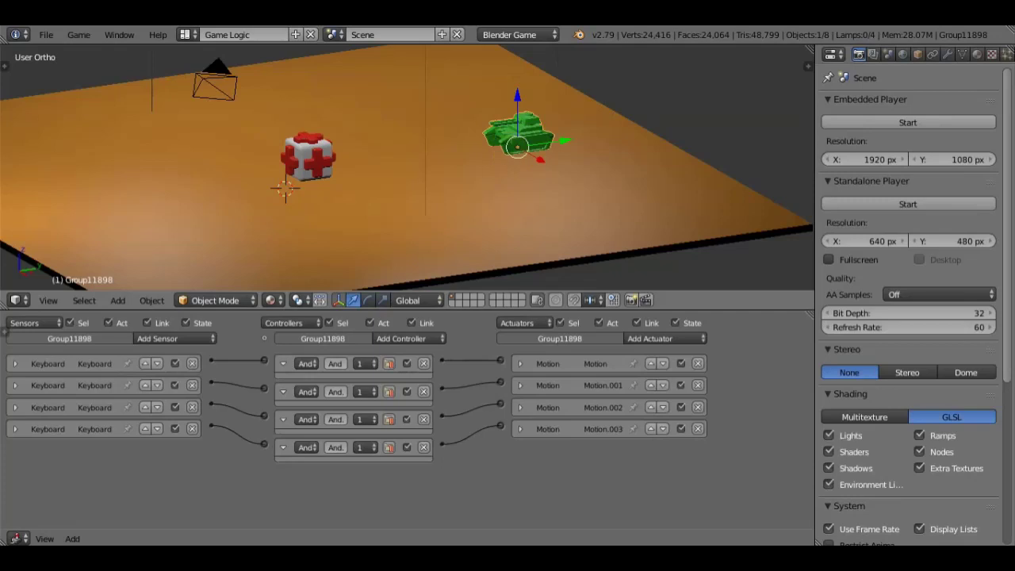
{"action": "key", "text": "p"}
{"action": "key", "text": "Up"}
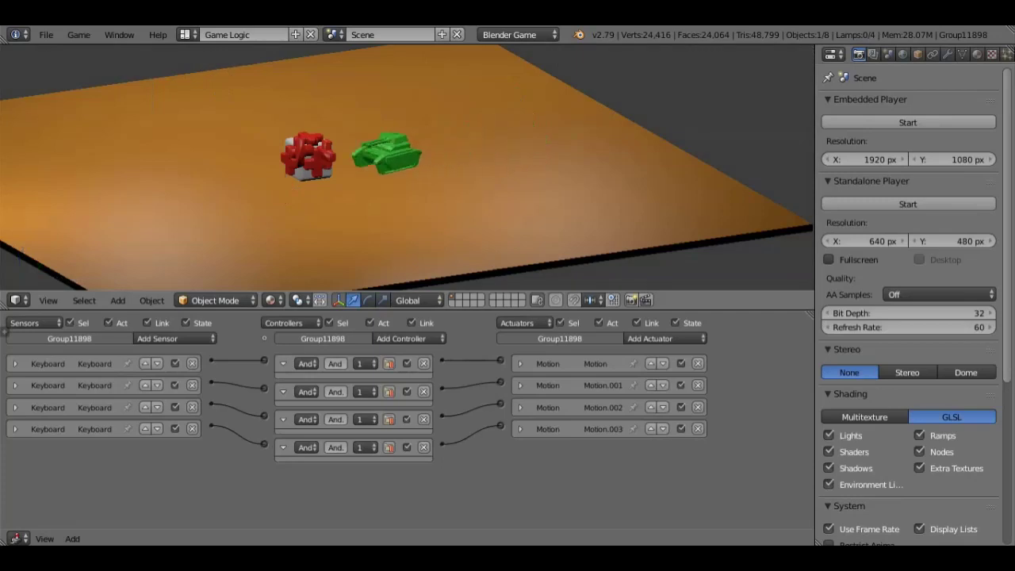
{"action": "key", "text": "Down"}
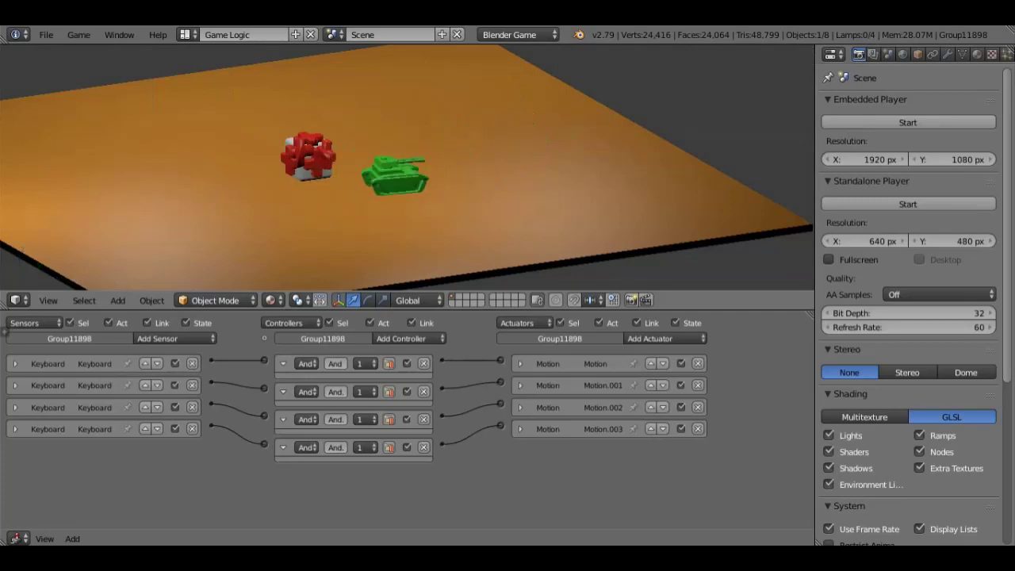
{"action": "key", "text": "Left"}
{"action": "key", "text": "Down"}
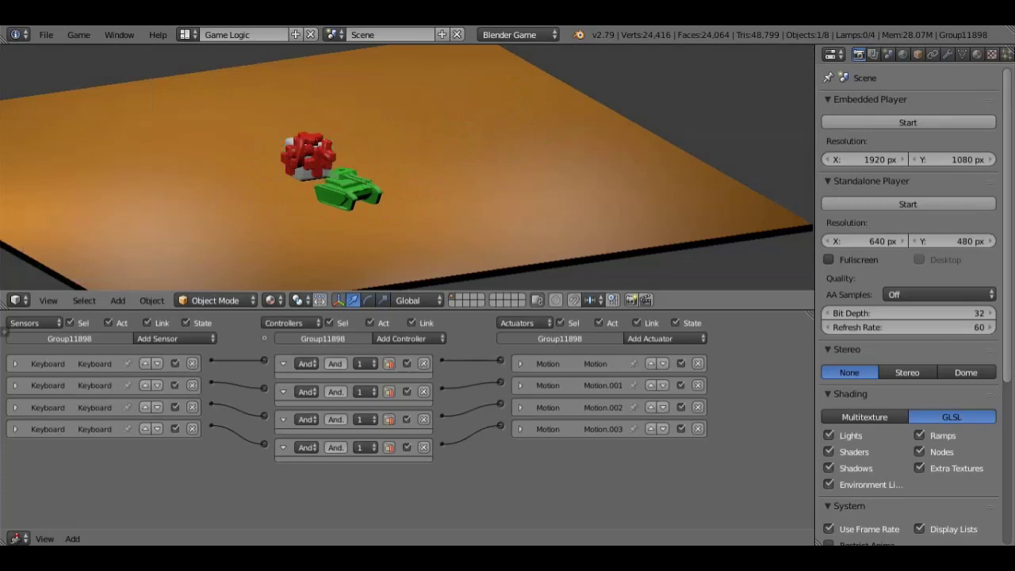
{"action": "key", "text": "Up"}
{"action": "key", "text": "Left"}
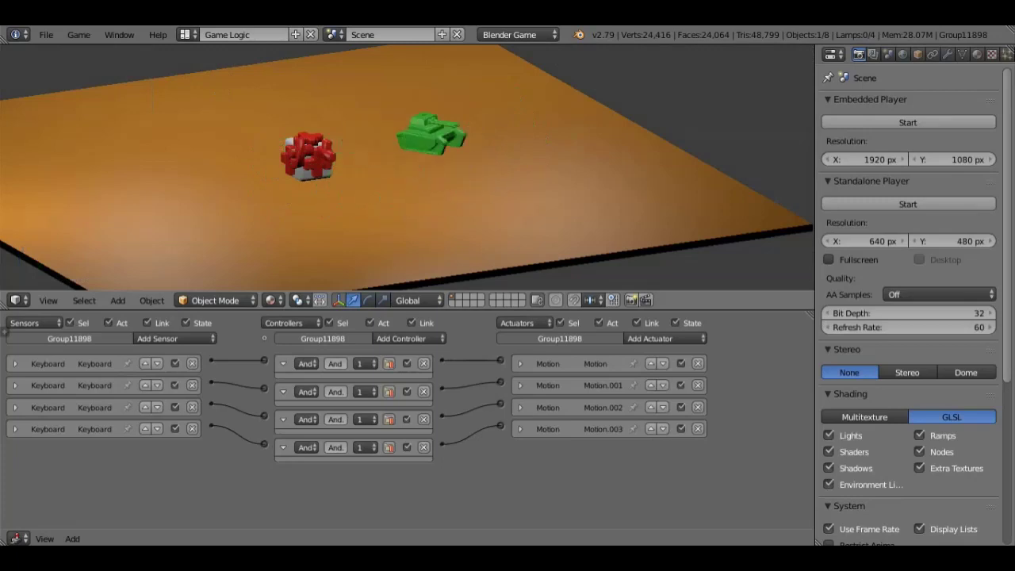
{"action": "key", "text": "Escape"}
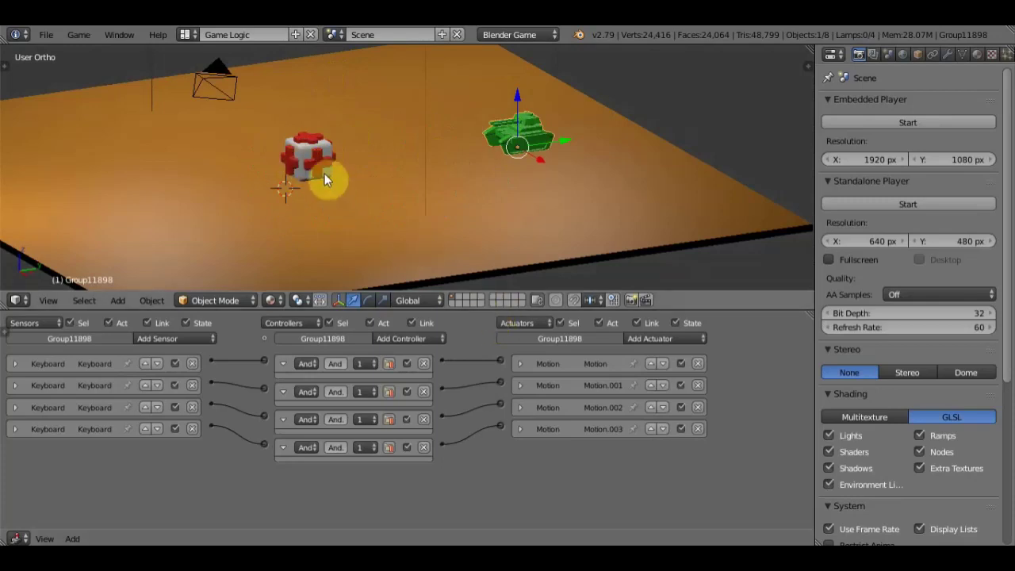
Copy the medkit cube onto an empty layer, then return to the main layer
{"action": "right_click", "coordinate": [311, 156]}
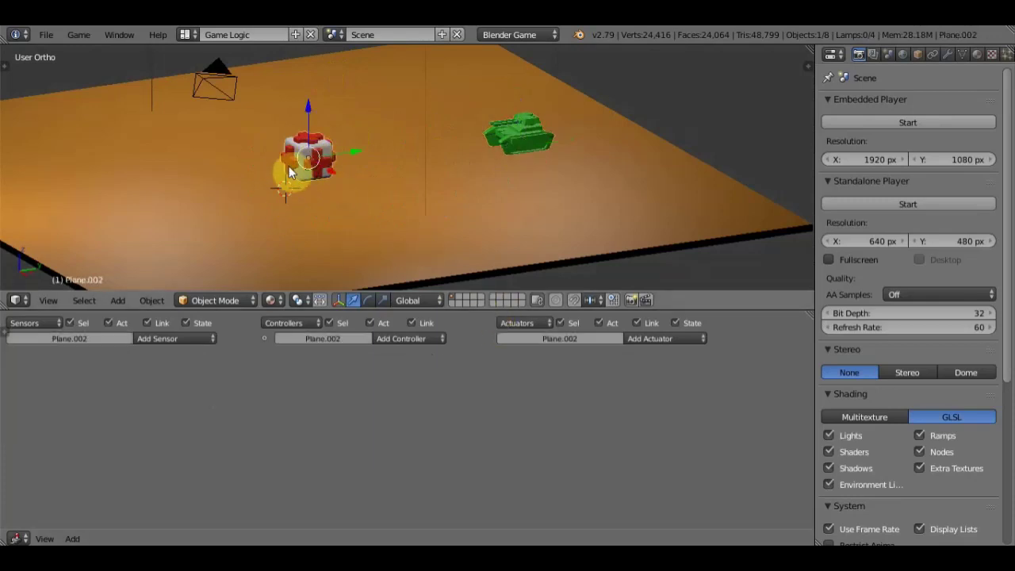
{"action": "key", "text": "ctrl+c"}
{"action": "left_click", "coordinate": [460, 300]}
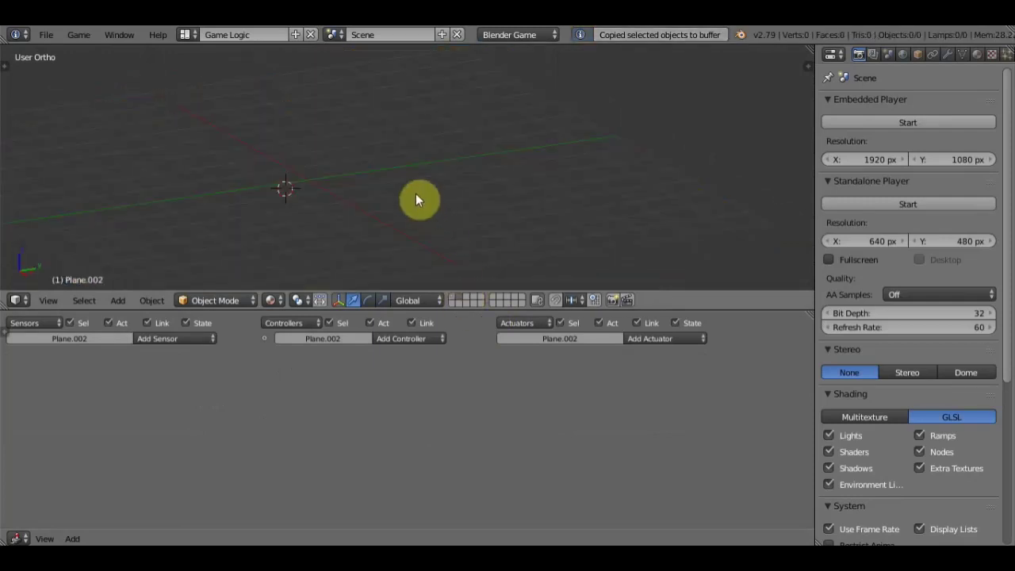
{"action": "key", "text": "ctrl+v"}
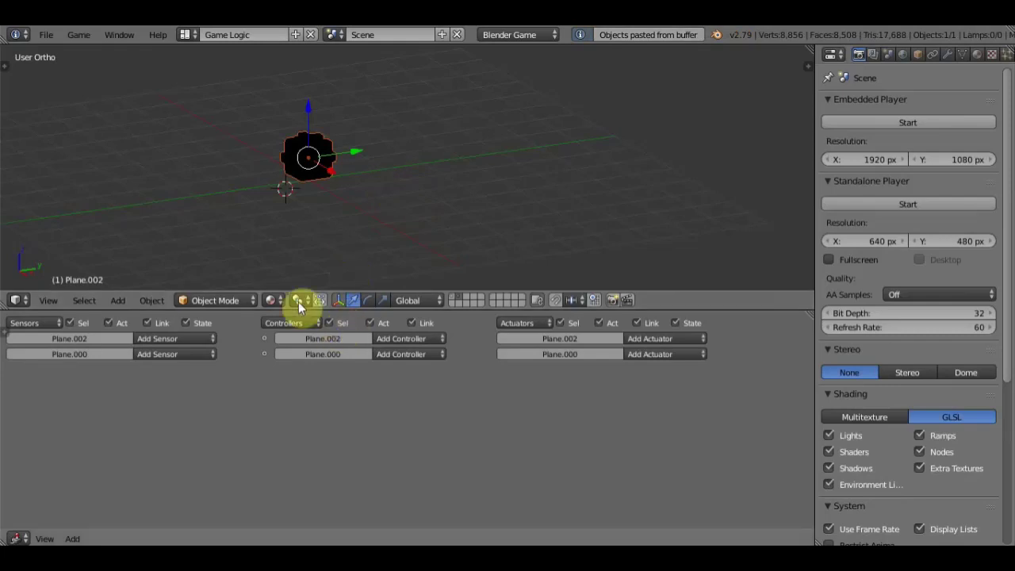
{"action": "left_click", "coordinate": [453, 297]}
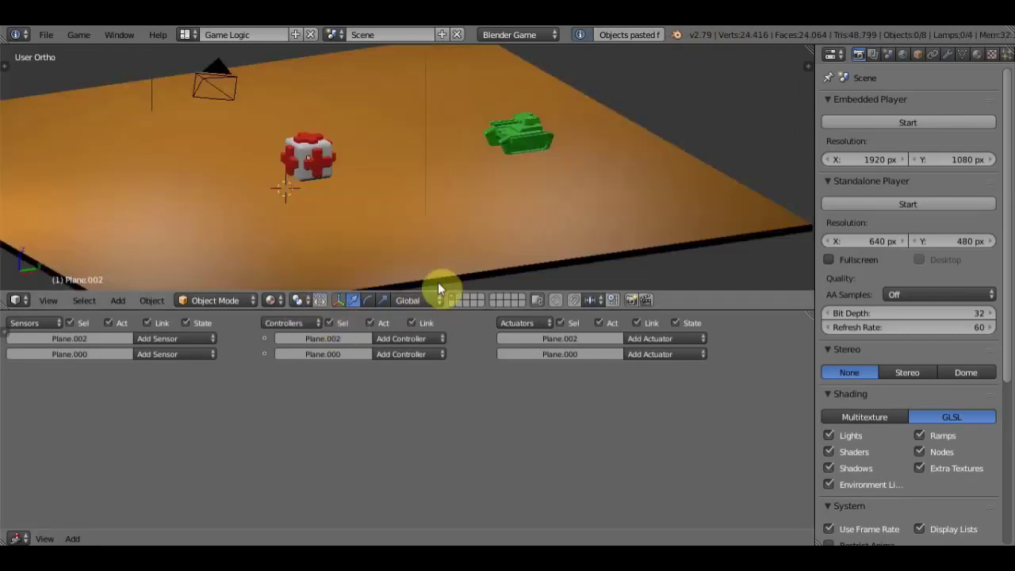
Delete the original medkit cube from the main layer
{"action": "left_click", "coordinate": [4, 331]}
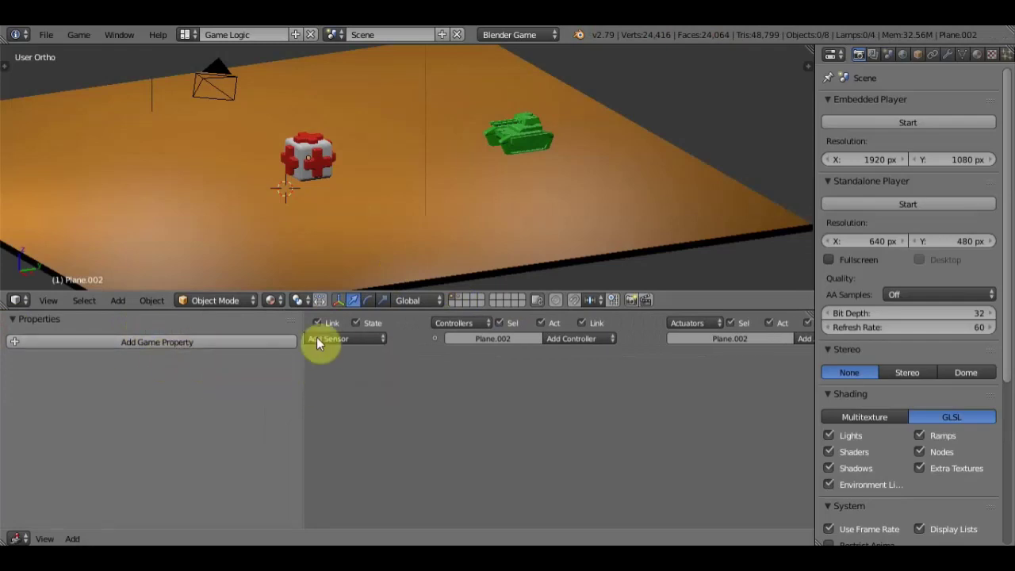
{"action": "right_click", "coordinate": [306, 154]}
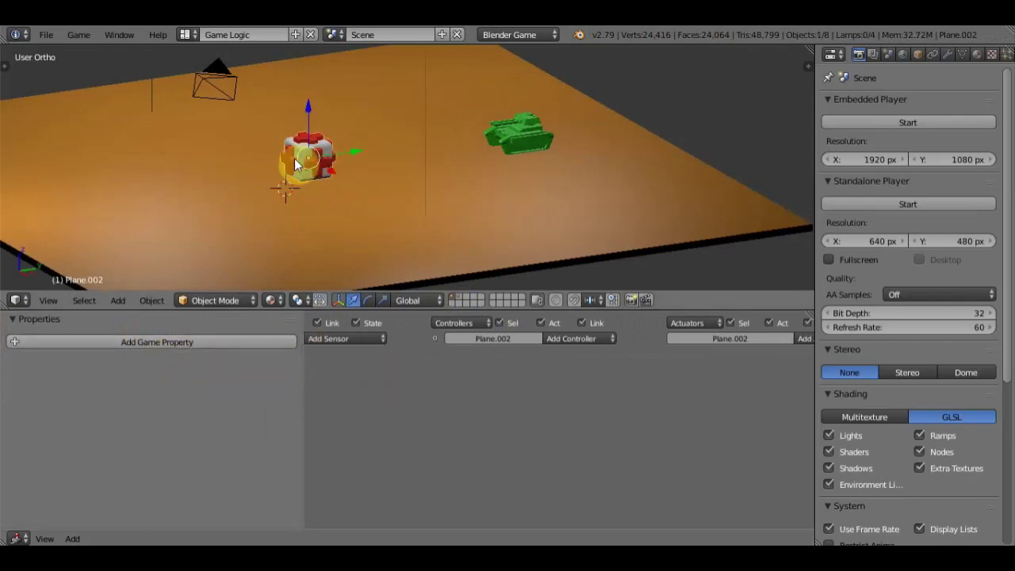
{"action": "key", "text": "x"}
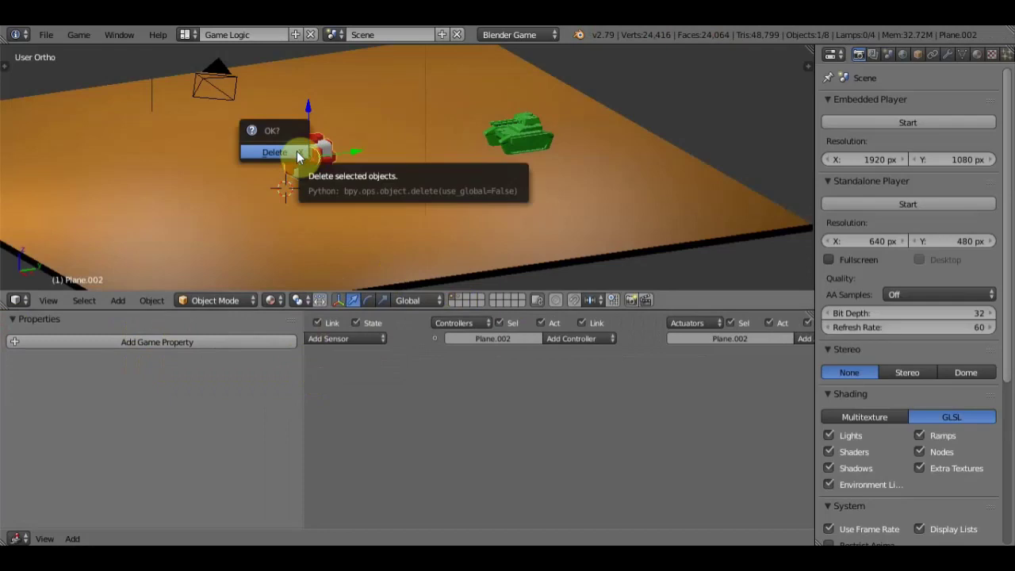
{"action": "left_click", "coordinate": [299, 157]}
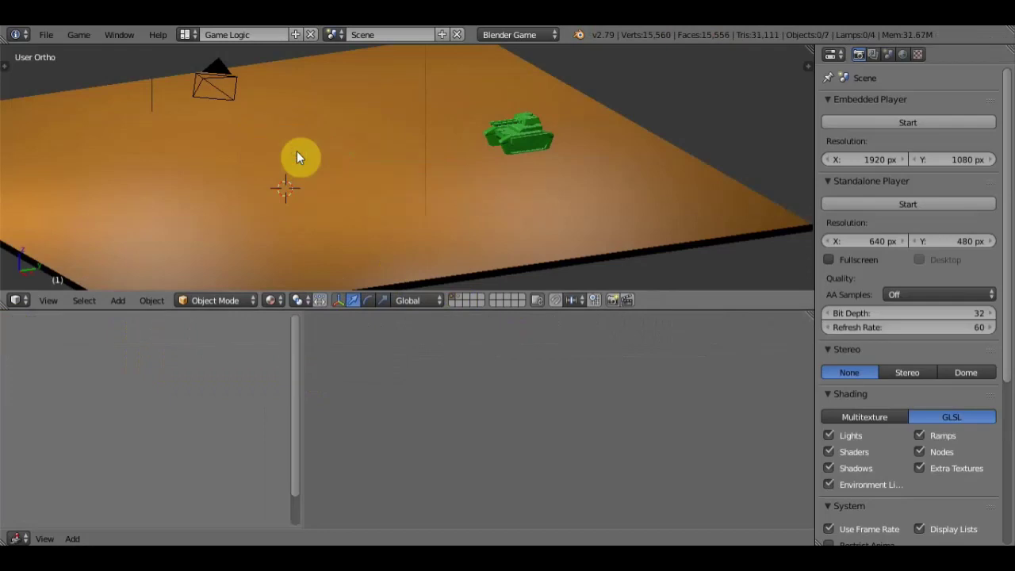
{"action": "key", "text": "shift+a"}
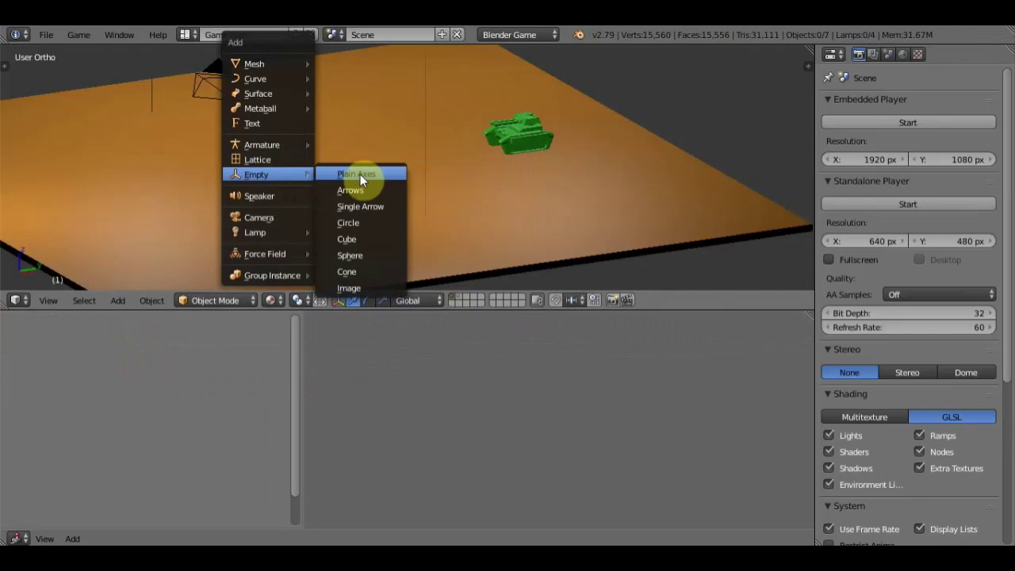
Add a Plain Axes empty where the medkit stood and raise it slightly above the floor
{"action": "left_click", "coordinate": [355, 179]}
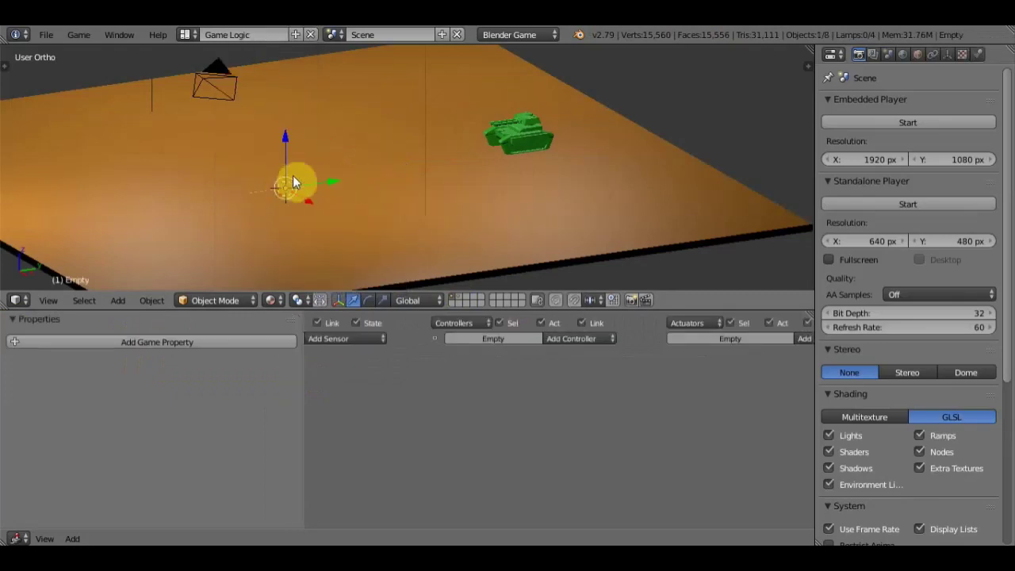
{"action": "left_click_drag", "start_coordinate": [286, 141], "coordinate": [284, 119]}
{"action": "middle_click_drag", "start_coordinate": [331, 148], "coordinate": [401, 87]}
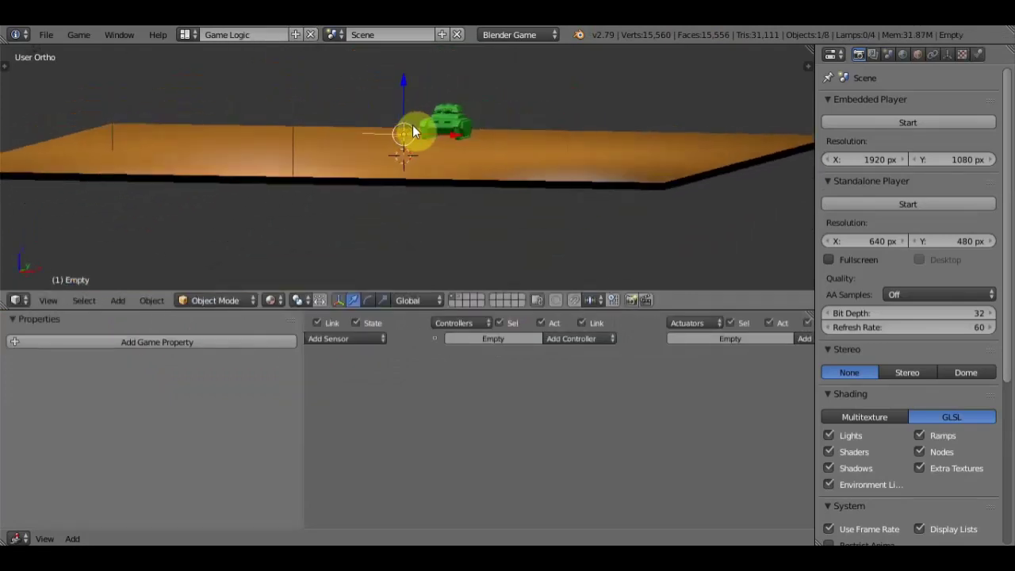
{"action": "mouse_move", "coordinate": [401, 76]}
{"action": "middle_mouse_down"}
{"action": "mouse_move", "coordinate": [466, 115]}
{"action": "mouse_move", "coordinate": [406, 152]}
{"action": "mouse_move", "coordinate": [352, 148]}
{"action": "middle_mouse_up"}
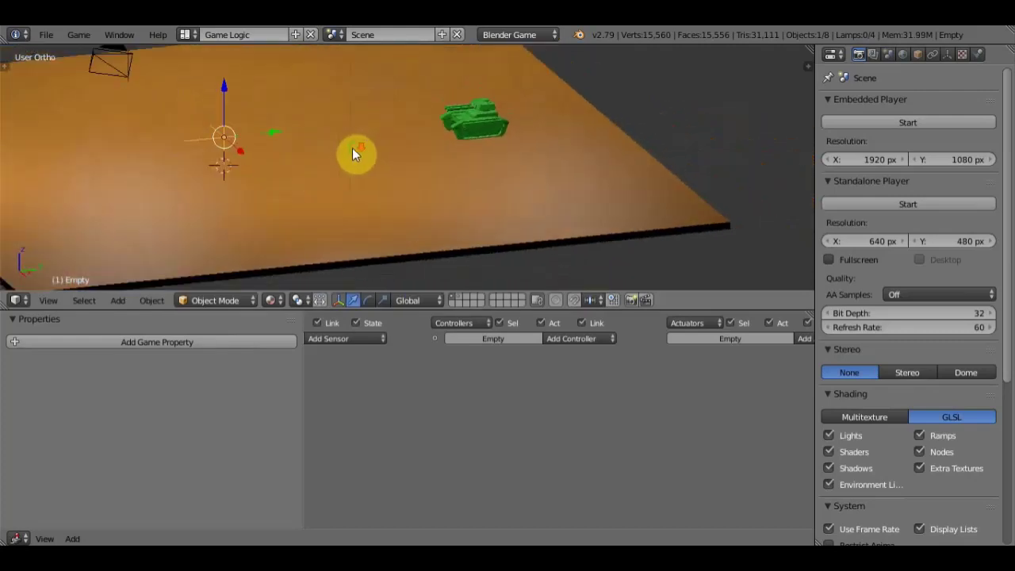
{"action": "middle_click_drag", "start_coordinate": [441, 136], "coordinate": [436, 145]}
{"action": "left_click_drag", "start_coordinate": [303, 415], "coordinate": [175, 413]}
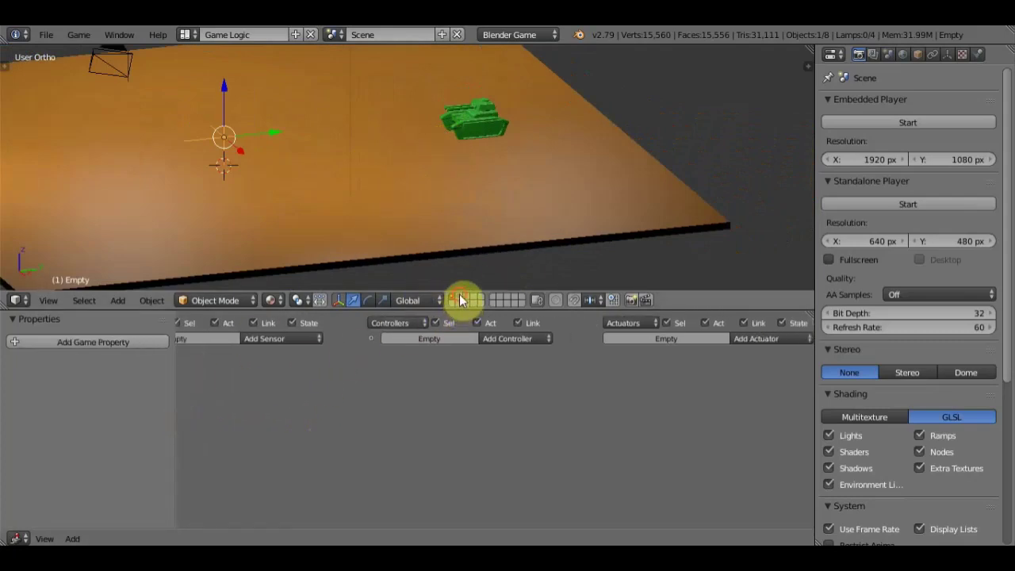
On the medkit copy's layer, add a Float game property named аптечка
{"action": "left_click", "coordinate": [460, 299]}
{"action": "right_click", "coordinate": [254, 136]}
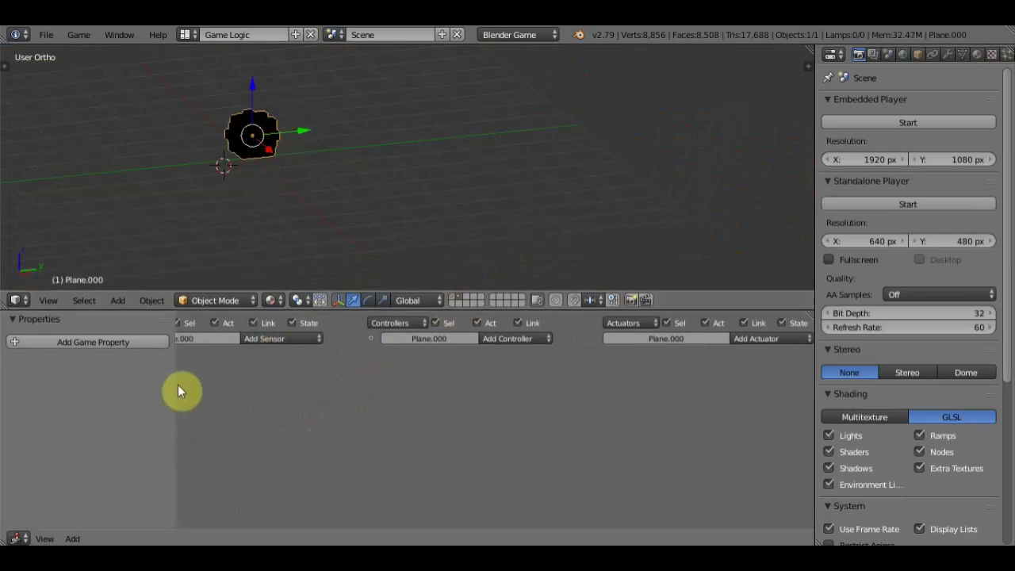
{"action": "left_click", "coordinate": [138, 344]}
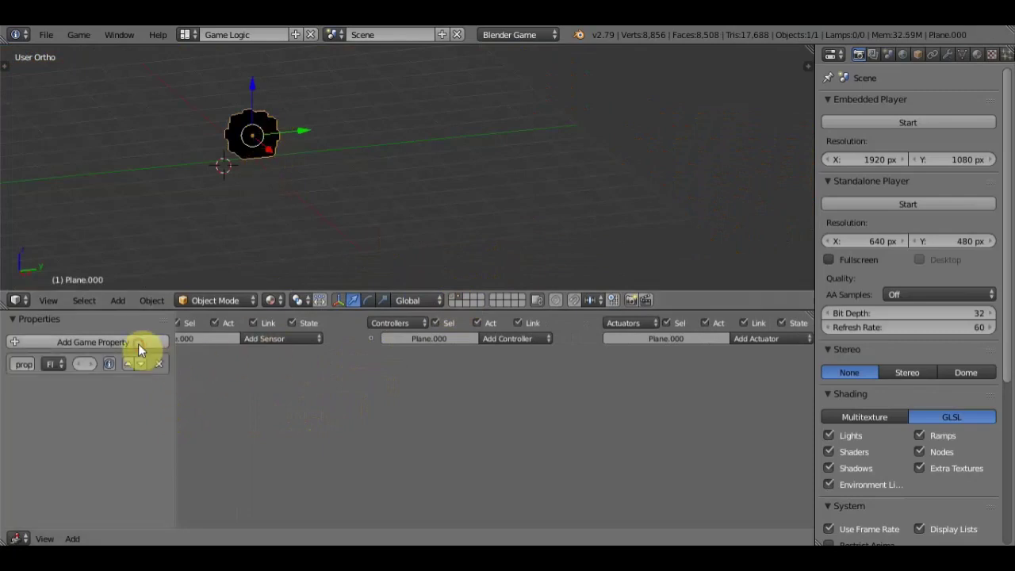
{"action": "left_click_drag", "start_coordinate": [174, 405], "coordinate": [279, 411]}
{"action": "left_click", "coordinate": [40, 363]}
{"action": "key", "text": "BackSpace"}
{"action": "type", "text": "ameka"}
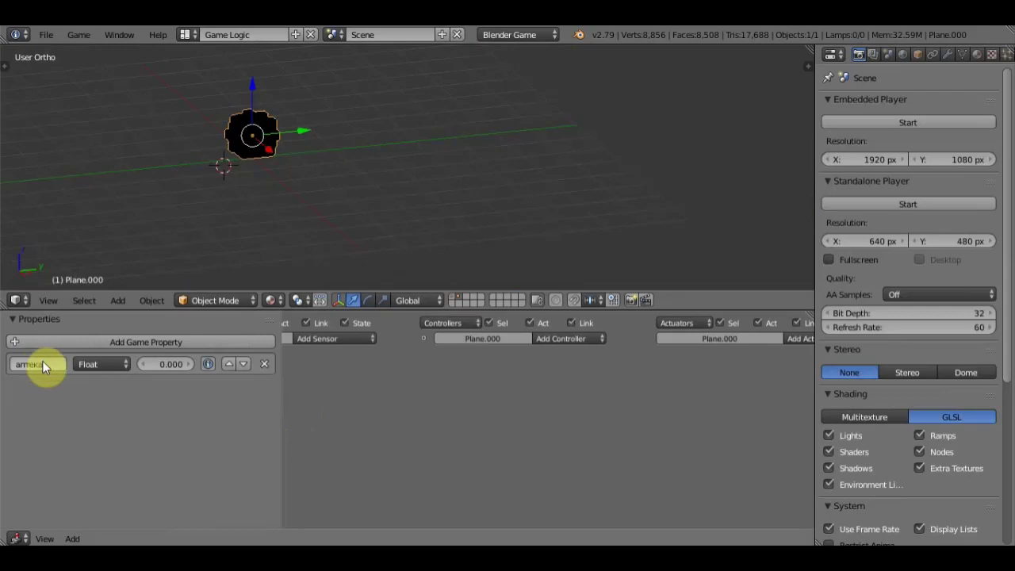
{"action": "key", "text": "Return"}
Rename the medkit object from Plane.000 to аптечка
{"action": "left_click", "coordinate": [919, 52]}
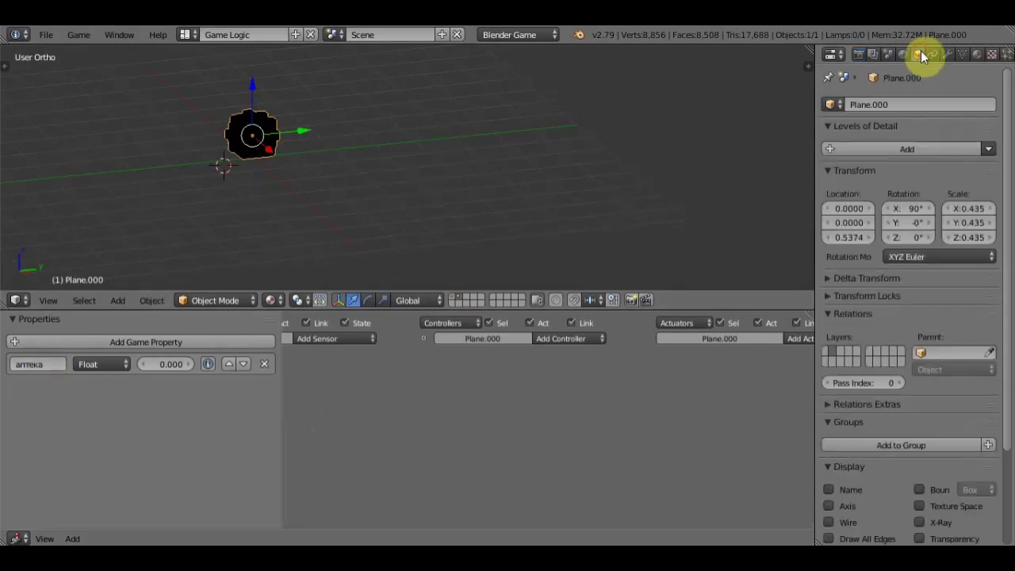
{"action": "left_click", "coordinate": [883, 103]}
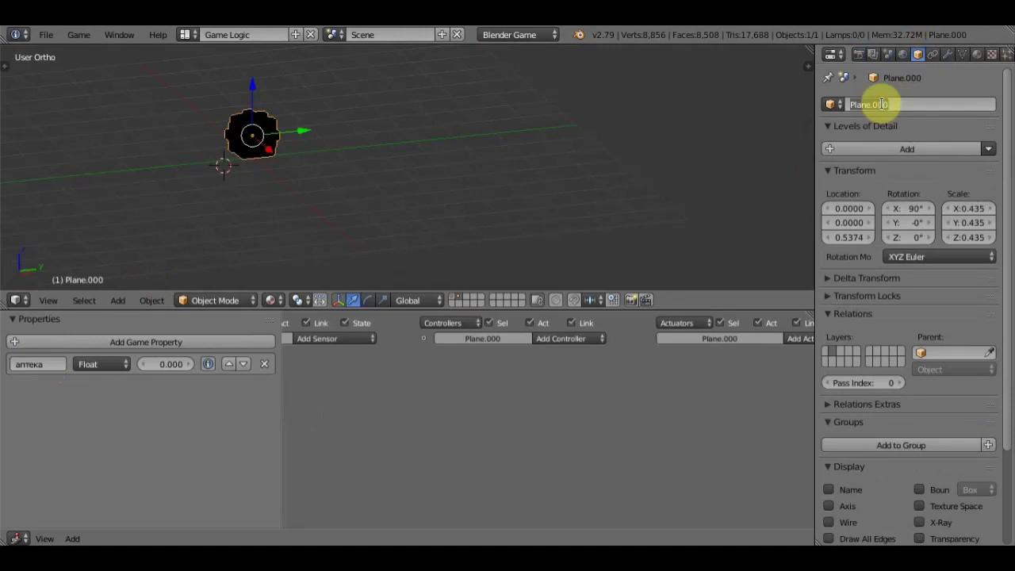
{"action": "type", "text": "аптеч"}
{"action": "type", "text": "ка"}
{"action": "key", "text": "Return"}
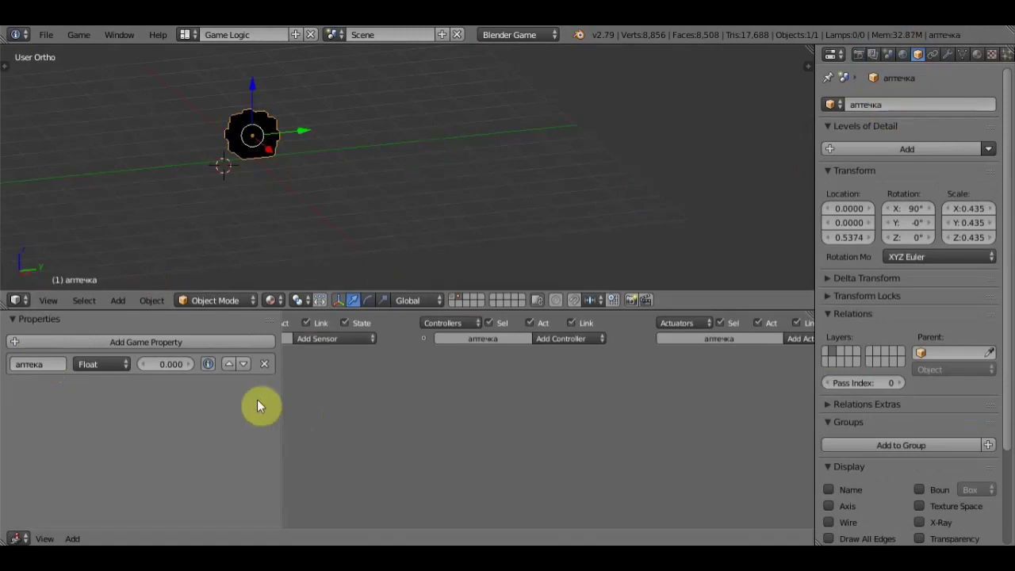
{"action": "left_click_drag", "start_coordinate": [278, 403], "coordinate": [53, 394]}
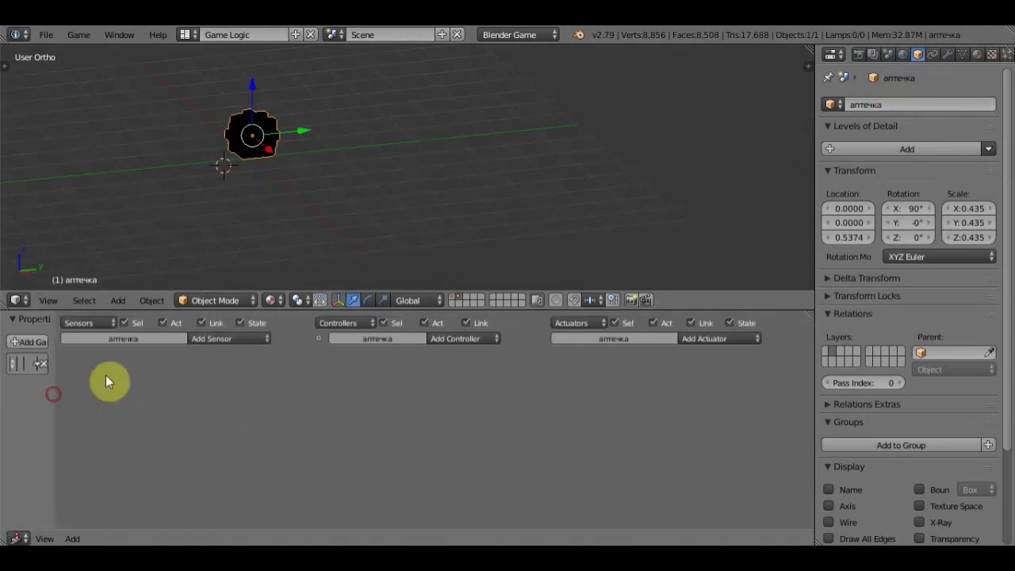
Add a Collision sensor to the аптечка medkit, then select the tank on the main layer
{"action": "left_click", "coordinate": [230, 338]}
{"action": "left_click", "coordinate": [233, 375]}
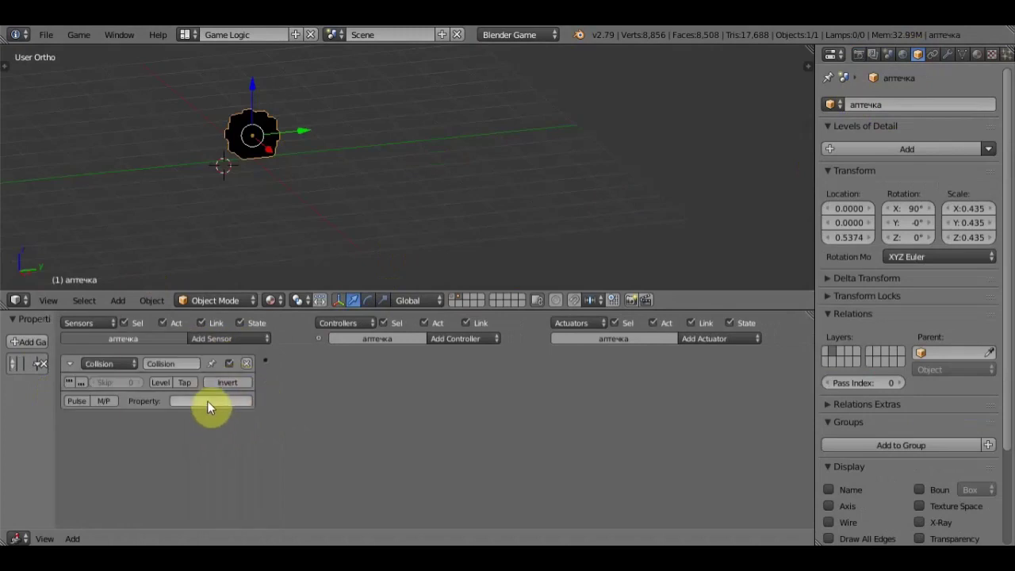
{"action": "left_click", "coordinate": [453, 299]}
{"action": "left_click", "coordinate": [487, 112]}
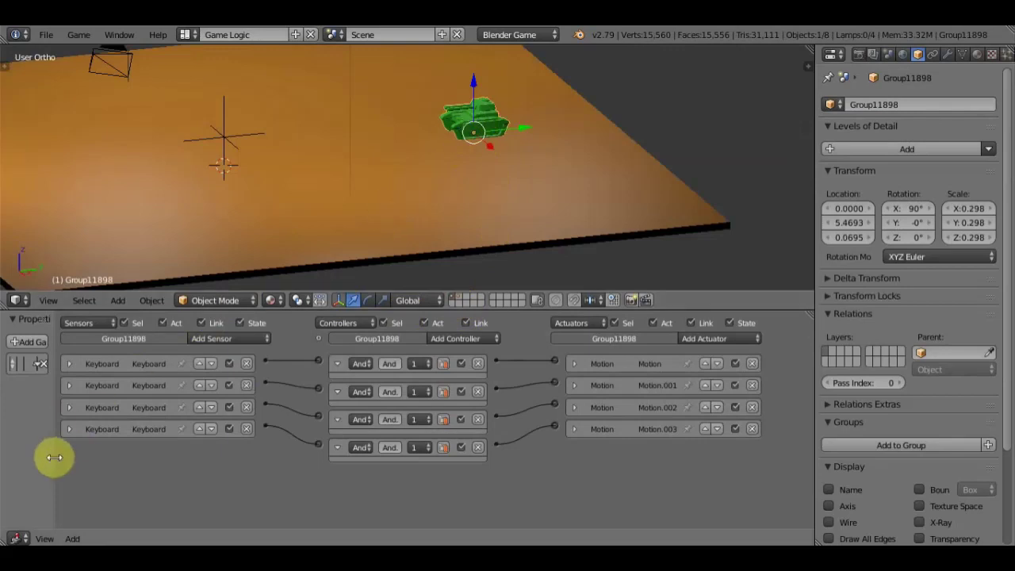
Confirm the tank has the Float property танк, then reselect the аптечка medkit on its layer
{"action": "left_click_drag", "start_coordinate": [54, 458], "coordinate": [293, 472]}
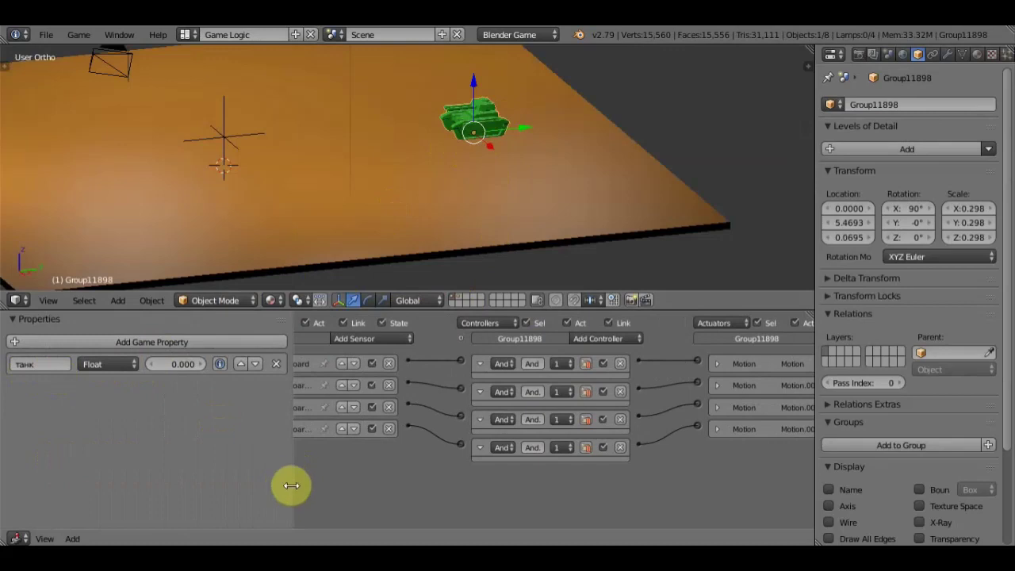
{"action": "left_click_drag", "start_coordinate": [290, 478], "coordinate": [18, 447]}
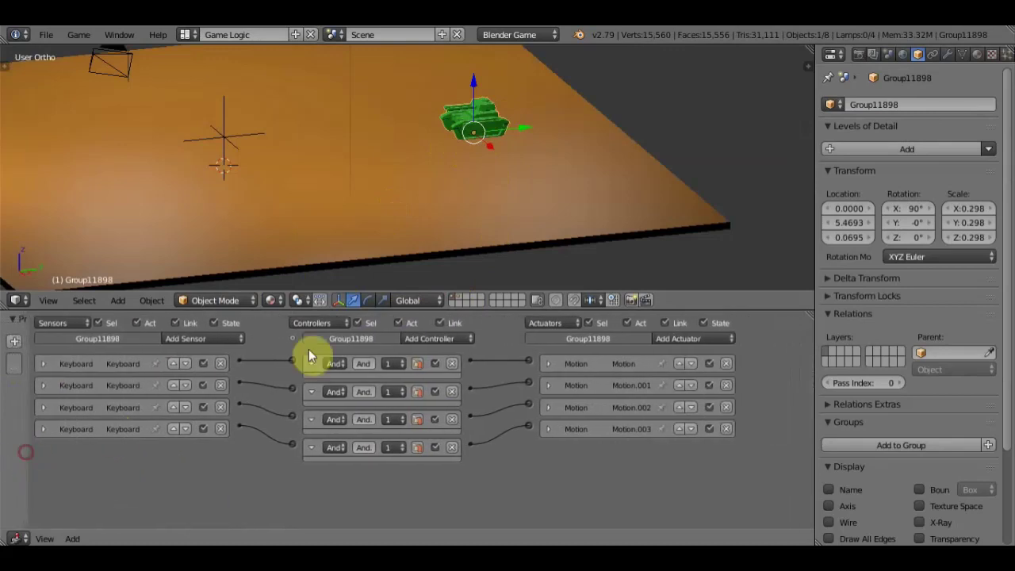
{"action": "left_click", "coordinate": [461, 300]}
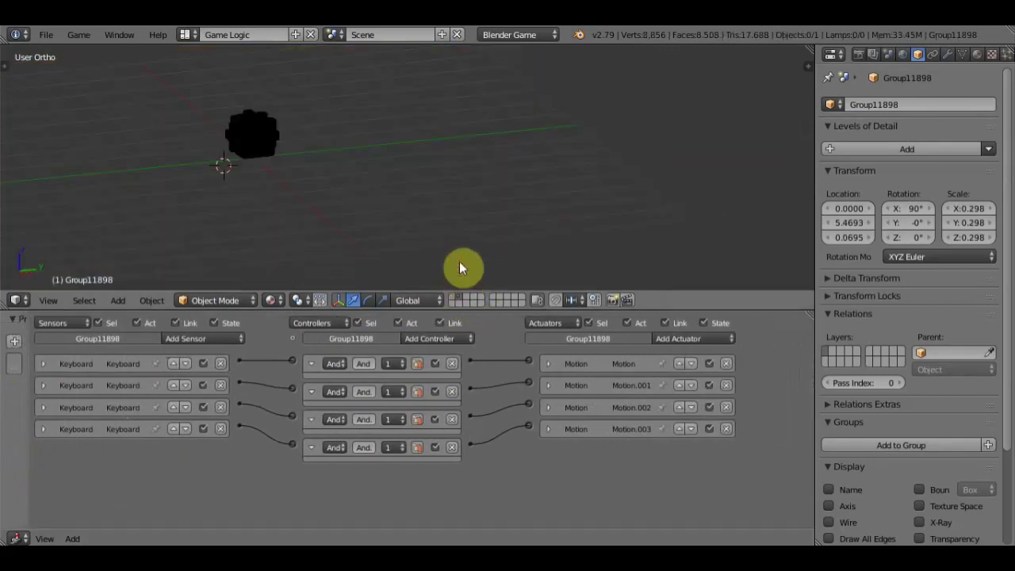
{"action": "right_click", "coordinate": [248, 139]}
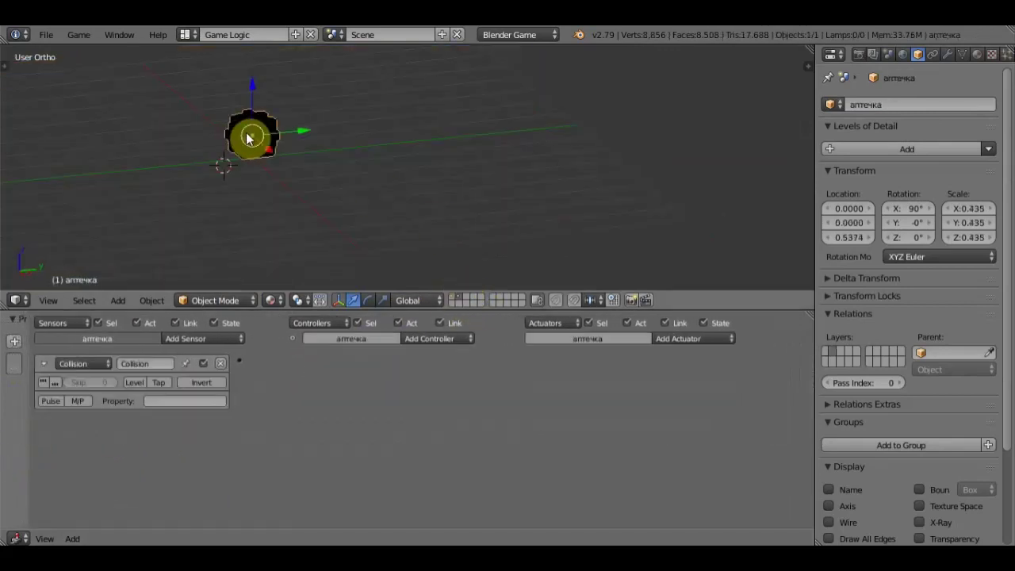
Filter the Collision sensor on property танк and wire it to an End Object actuator
{"action": "left_click", "coordinate": [158, 401]}
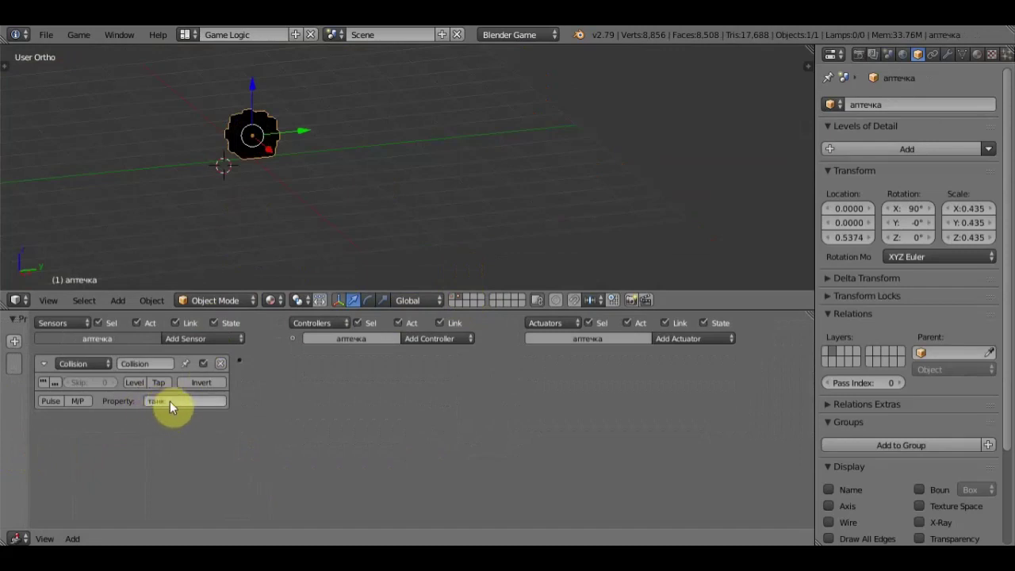
{"action": "type", "text": "танк"}
{"action": "key", "text": "Return"}
{"action": "left_click", "coordinate": [689, 337]}
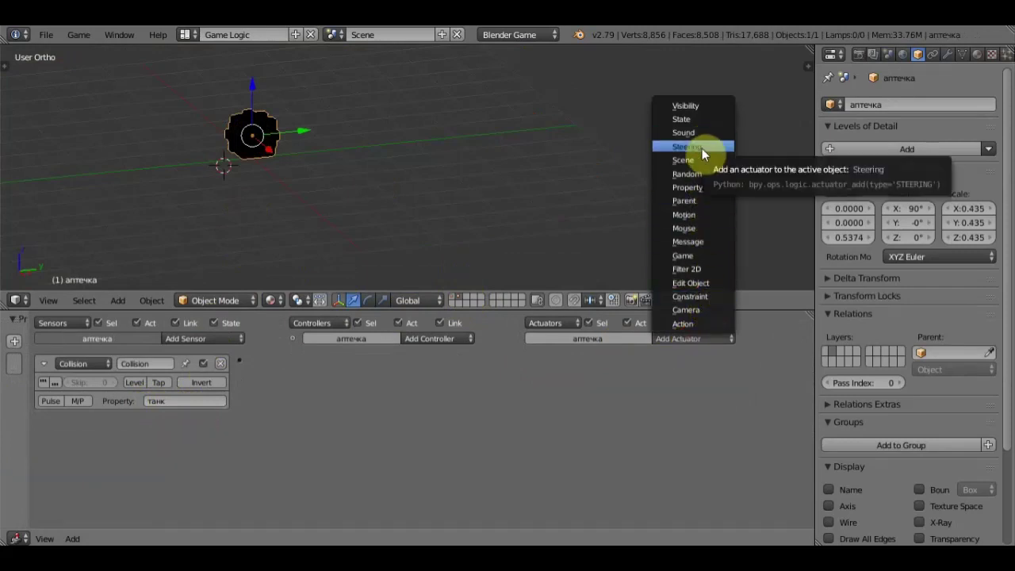
{"action": "left_click", "coordinate": [711, 282]}
{"action": "left_click", "coordinate": [604, 401]}
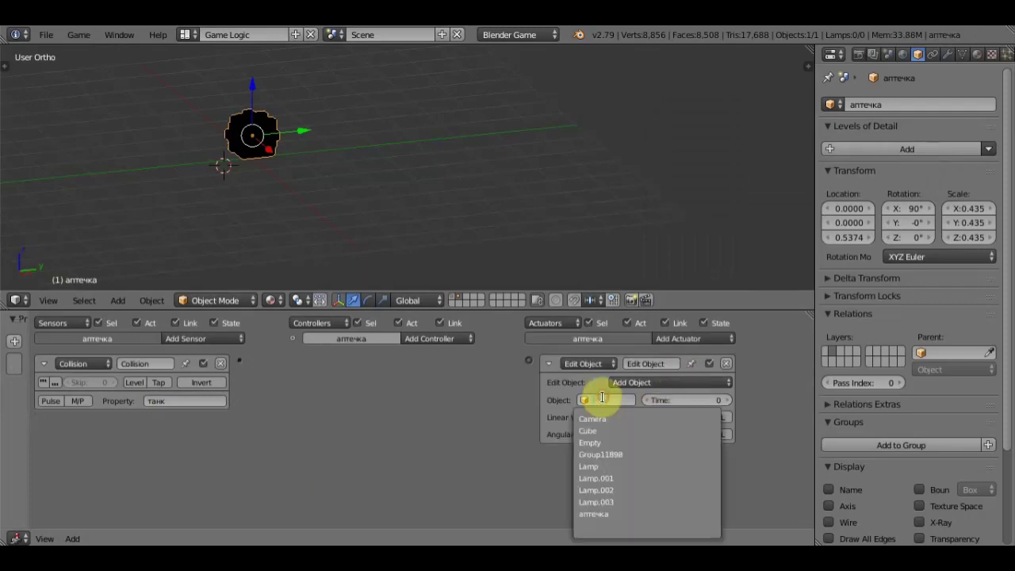
{"action": "left_click", "coordinate": [639, 384]}
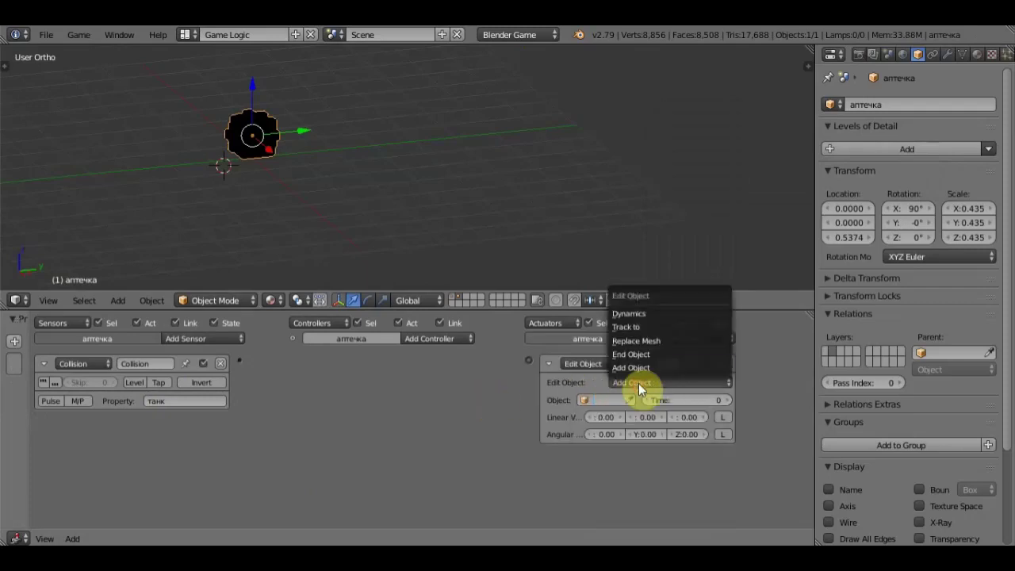
{"action": "left_click", "coordinate": [644, 354]}
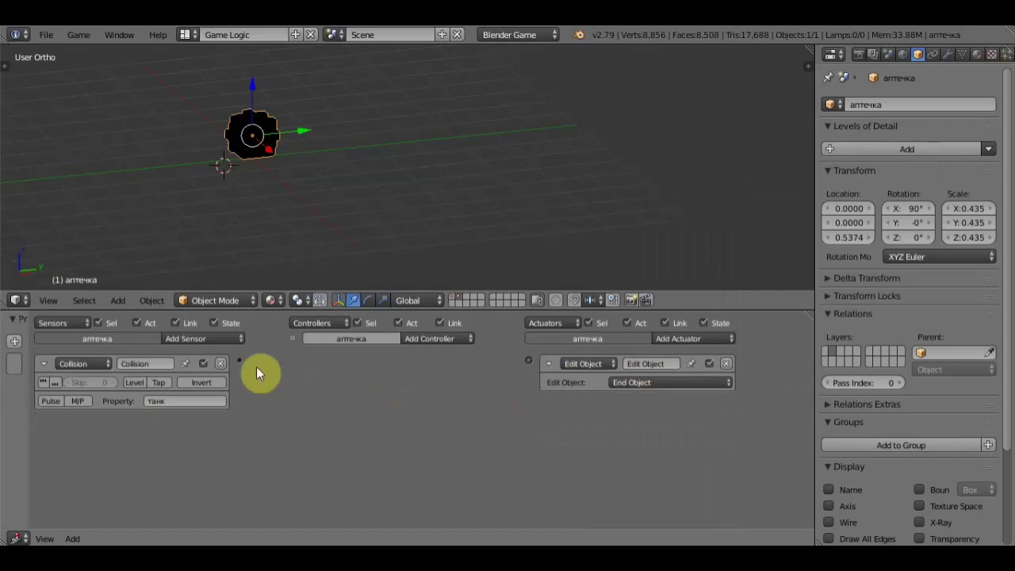
{"action": "left_click_drag", "start_coordinate": [241, 362], "coordinate": [529, 361]}
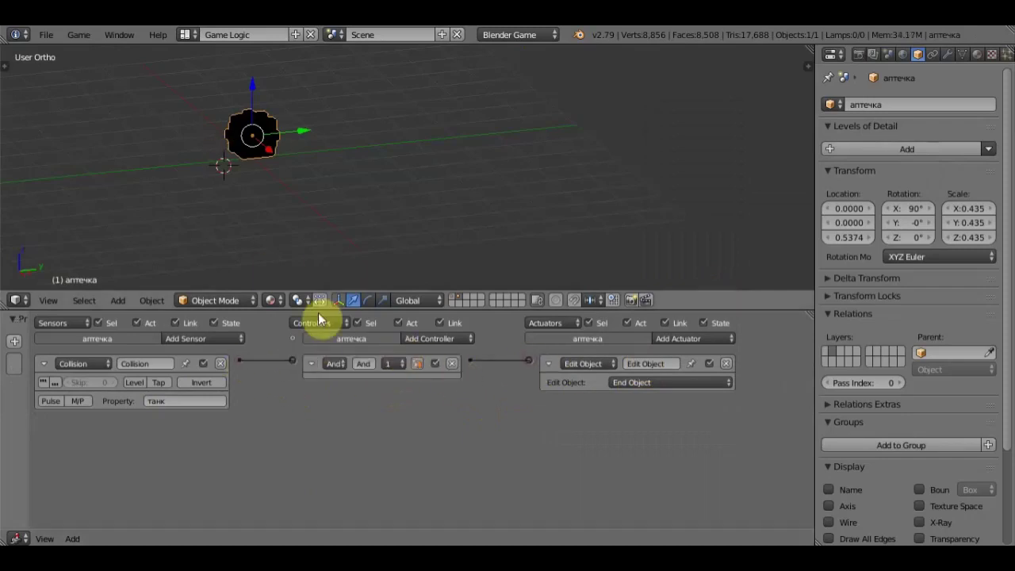
Frame the whole scene from top view and start the game to test it
{"action": "key", "text": "KP_Divide"}
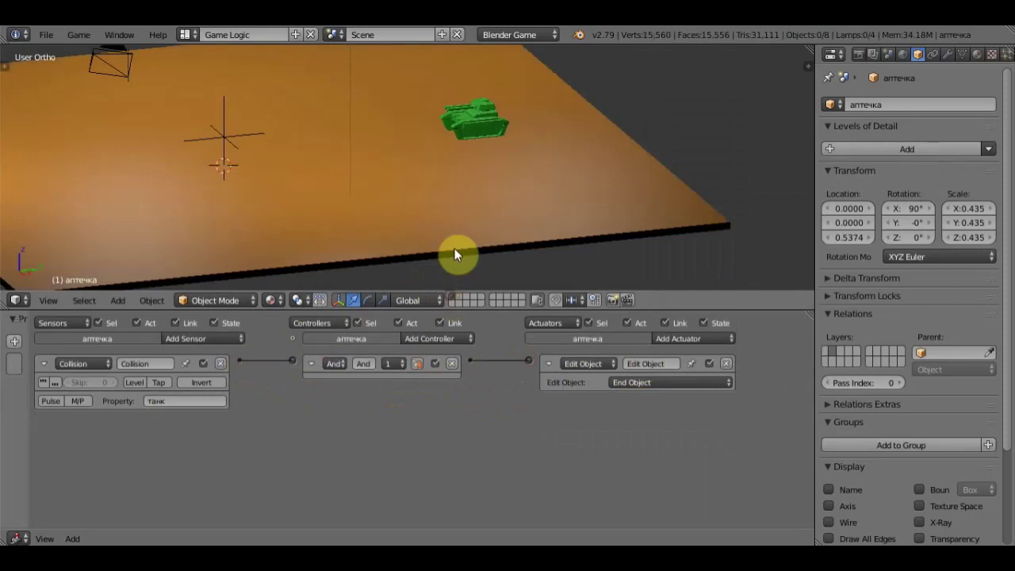
{"action": "key", "text": "KP_8"}
{"action": "key", "text": "KP_8"}
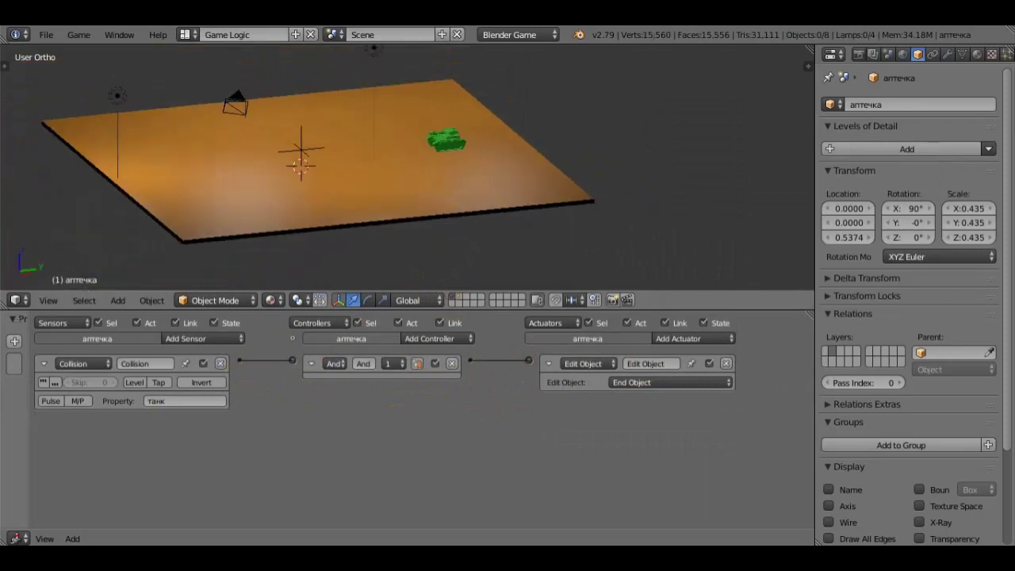
{"action": "key", "text": "p"}
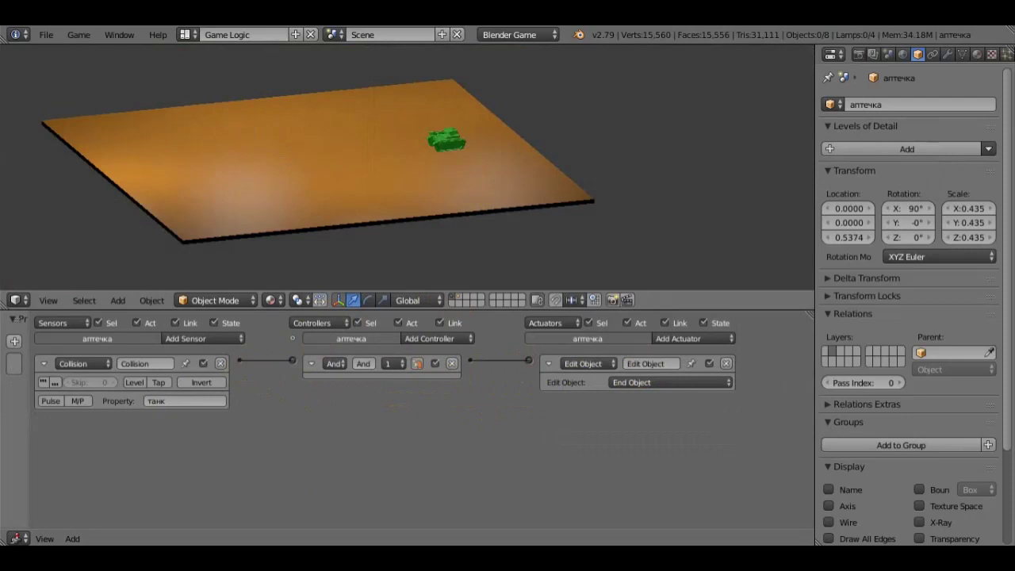
Stop the game and select the Empty at the centre of the ground plane
{"action": "key", "text": "Escape"}
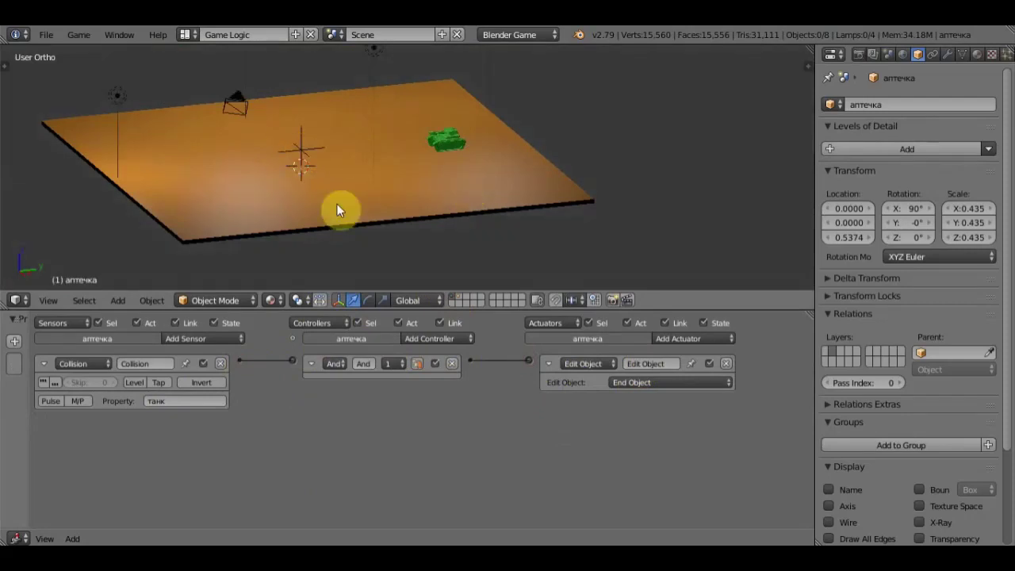
{"action": "right_click", "coordinate": [301, 148]}
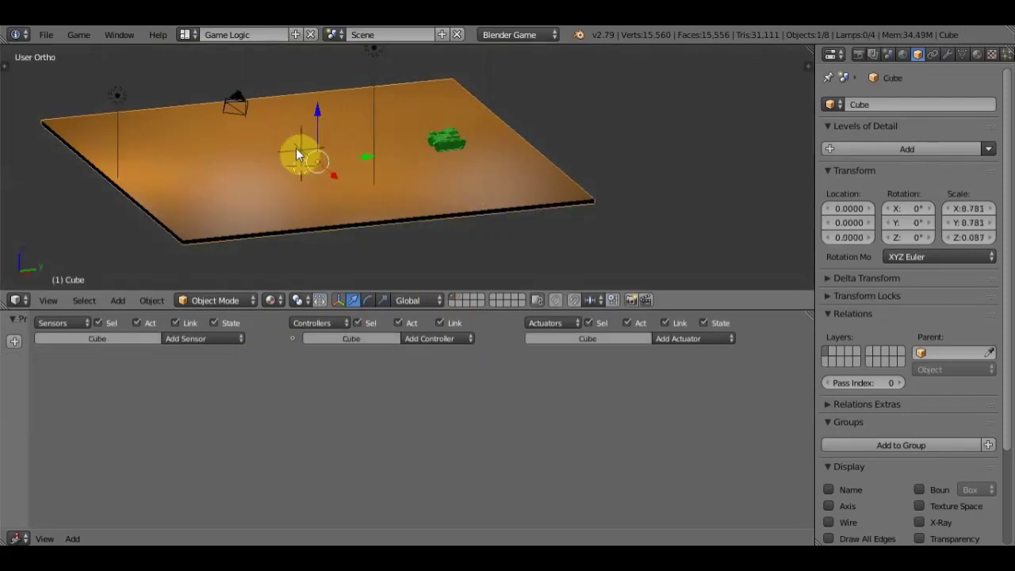
{"action": "right_click", "coordinate": [300, 148]}
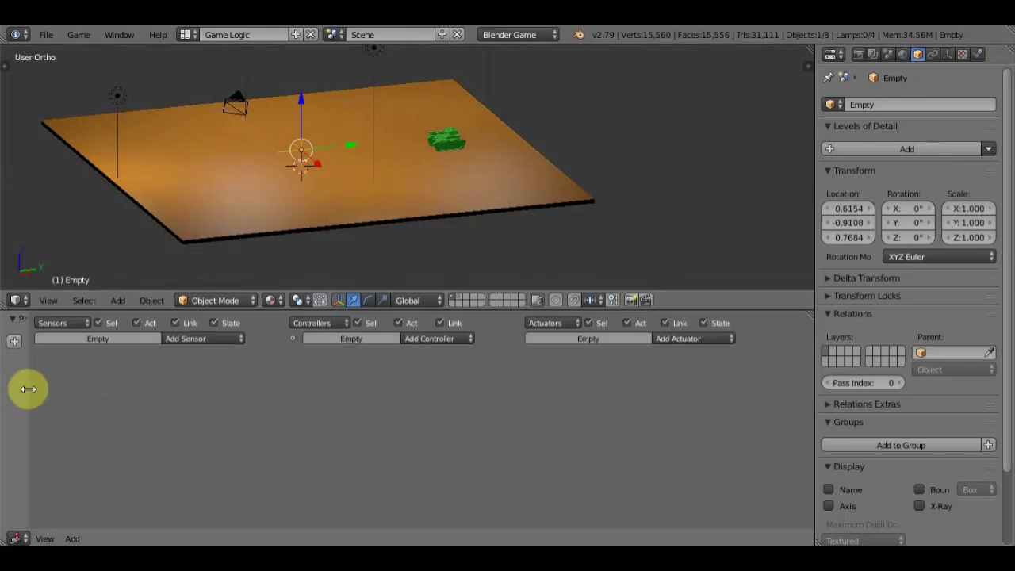
Add a Float game property named пустышка to the Empty
{"action": "left_click_drag", "start_coordinate": [26, 384], "coordinate": [249, 398]}
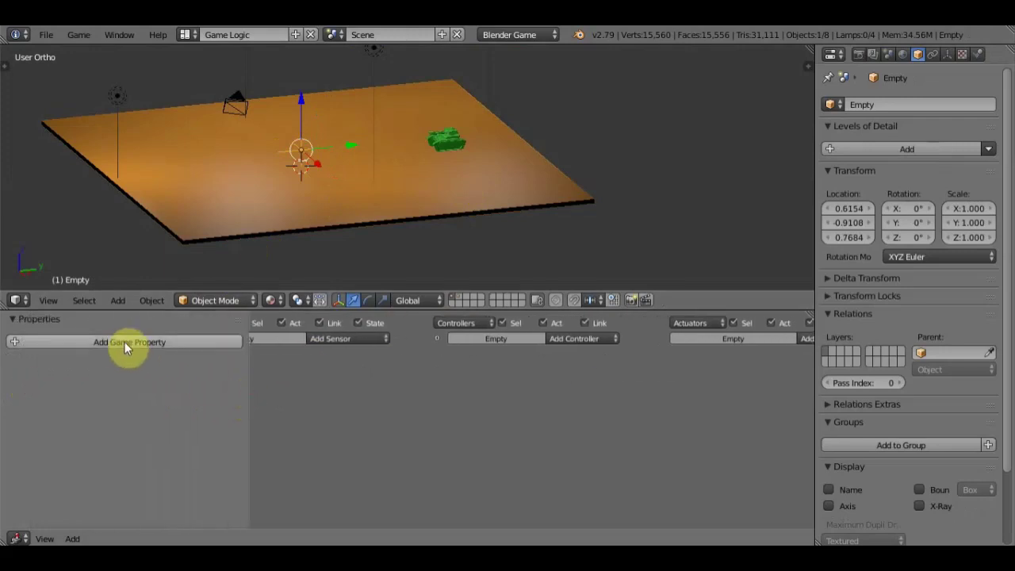
{"action": "left_click", "coordinate": [134, 344]}
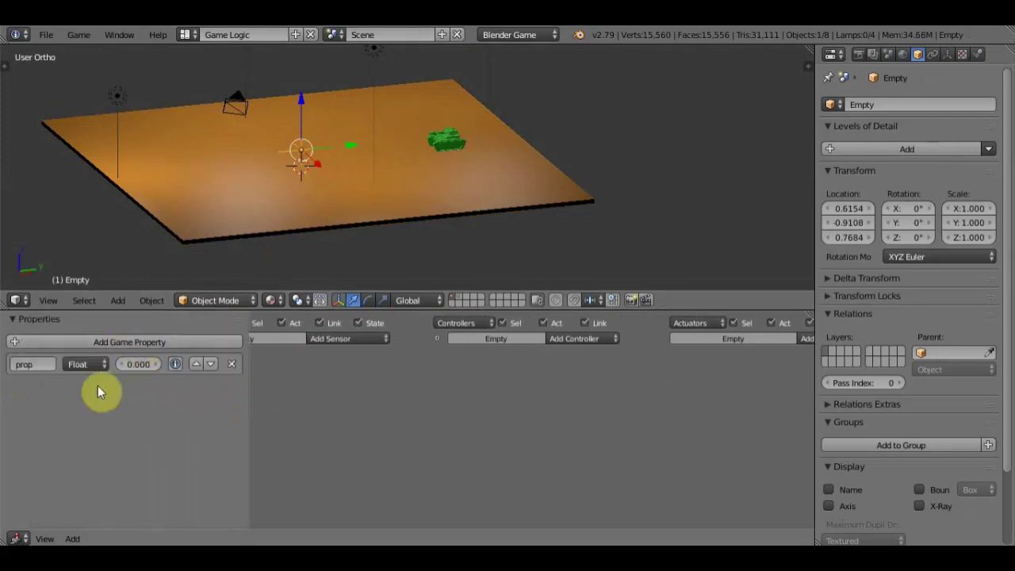
{"action": "left_click", "coordinate": [34, 364]}
{"action": "type", "text": "mystr"}
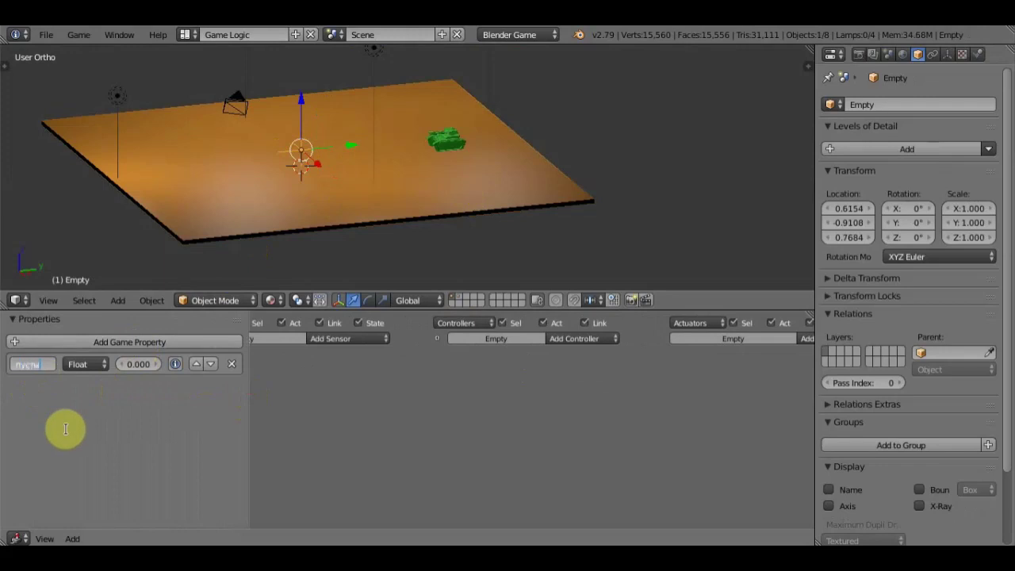
{"action": "type", "text": "шка"}
{"action": "key", "text": "Return"}
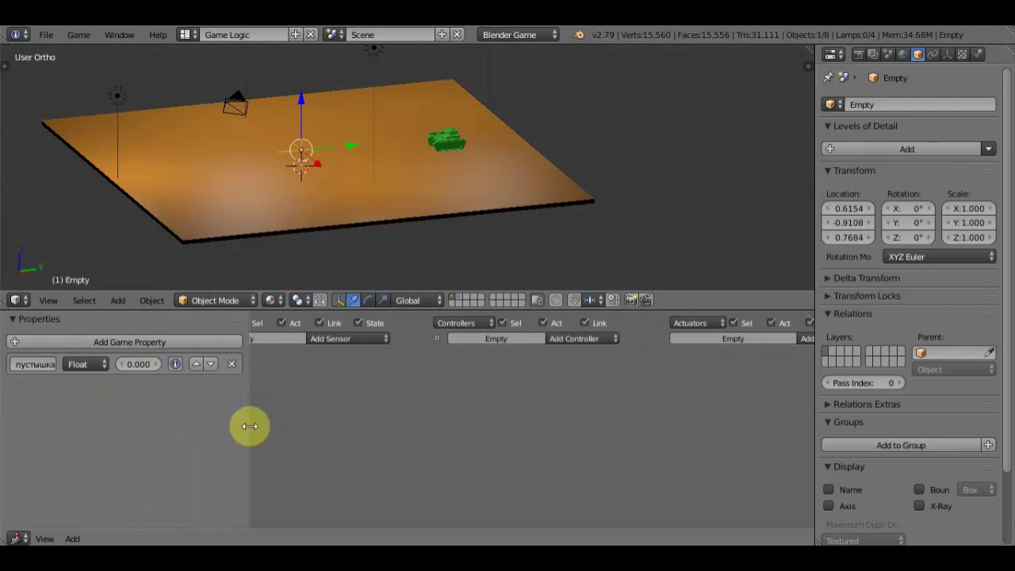
{"action": "left_click_drag", "start_coordinate": [250, 426], "coordinate": [57, 445]}
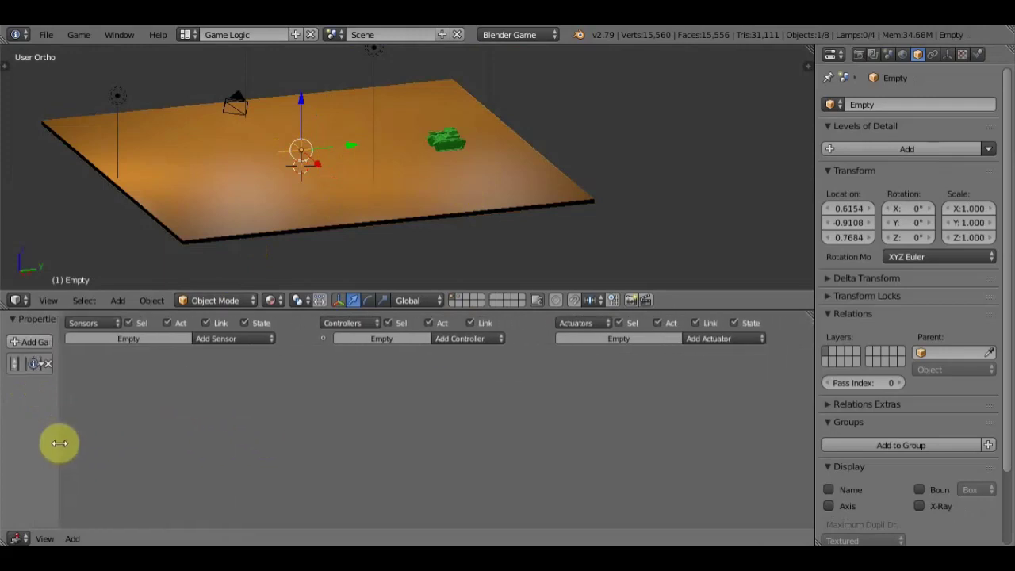
Give the Empty an Always sensor wired to an Edit Object actuator that adds аптечка
{"action": "left_click", "coordinate": [224, 338]}
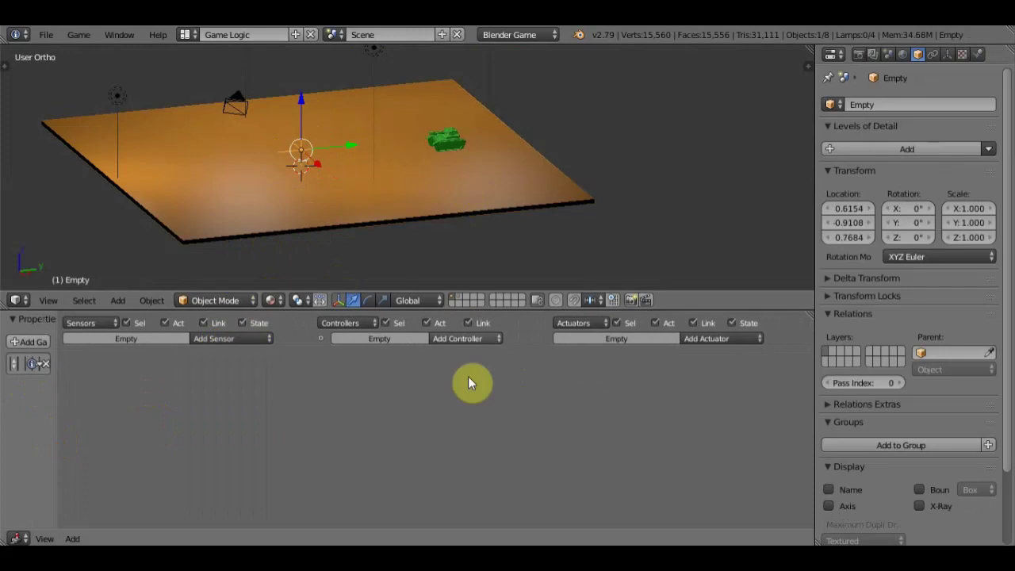
{"action": "left_click", "coordinate": [225, 339]}
{"action": "left_click", "coordinate": [222, 366]}
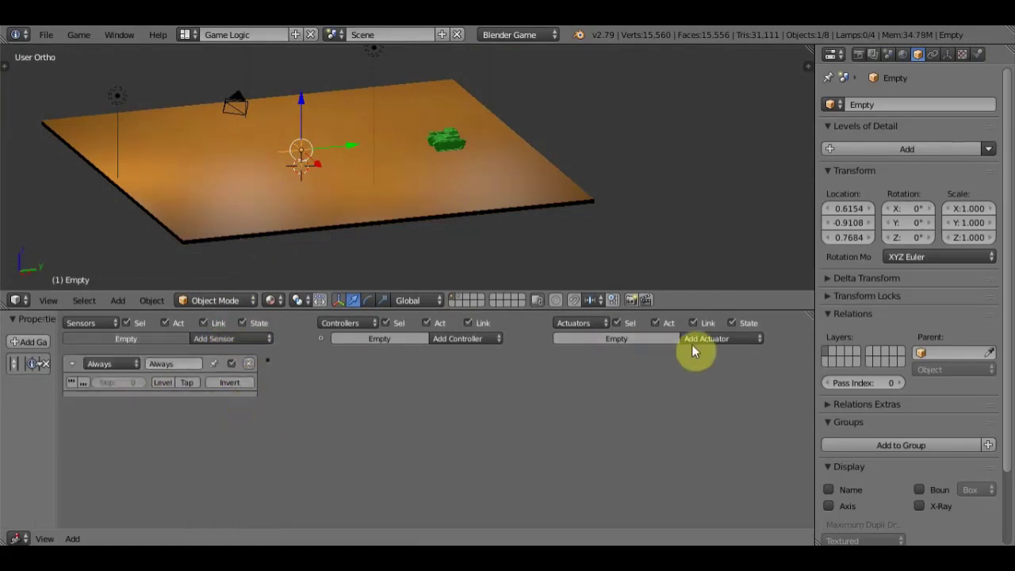
{"action": "left_click", "coordinate": [712, 341]}
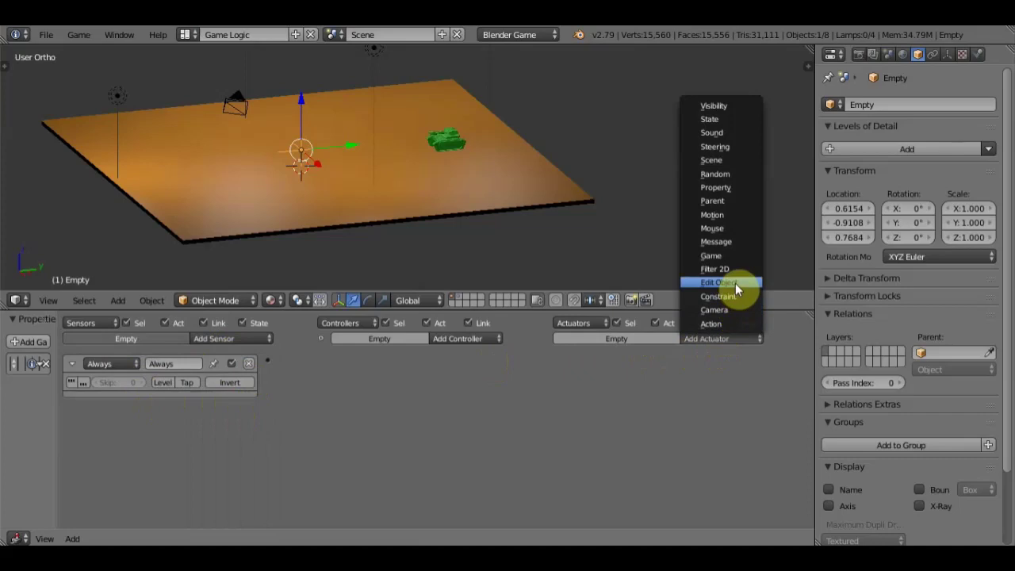
{"action": "left_click", "coordinate": [735, 283]}
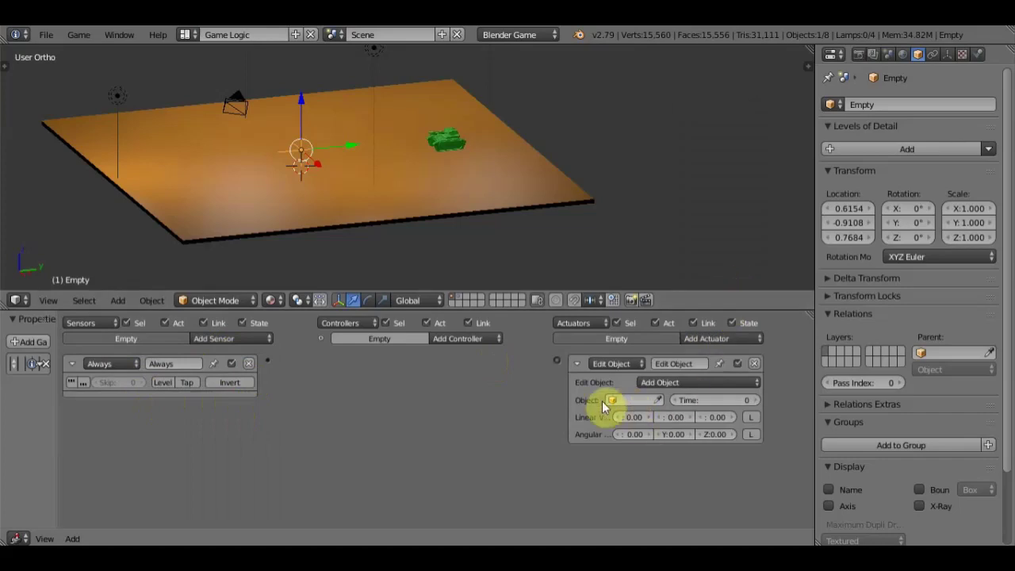
{"action": "left_click", "coordinate": [630, 403]}
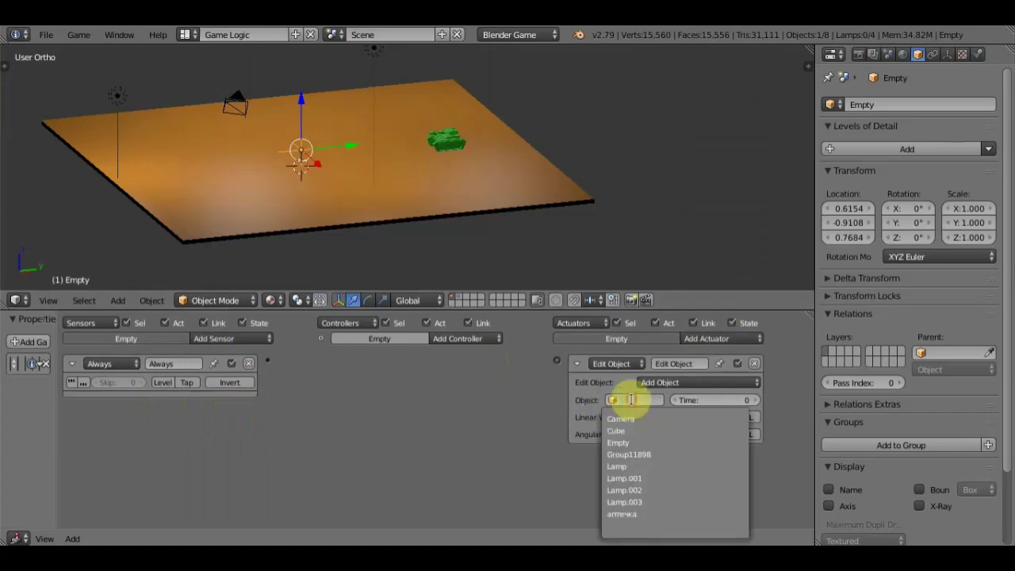
{"action": "left_click", "coordinate": [635, 514]}
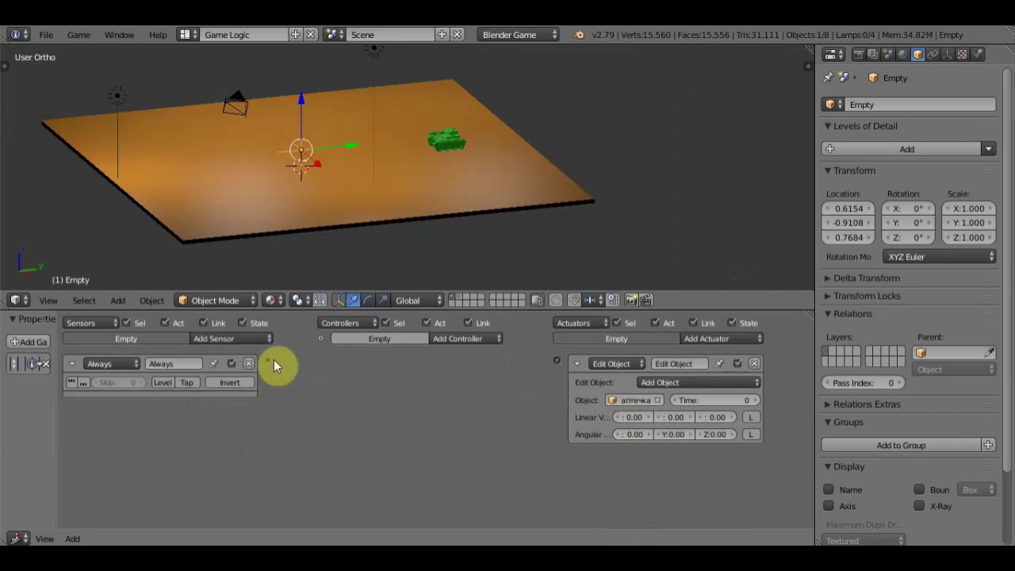
{"action": "mouse_move", "coordinate": [267, 362]}
{"action": "left_mouse_down"}
{"action": "mouse_move", "coordinate": [405, 375]}
{"action": "mouse_move", "coordinate": [557, 362]}
{"action": "left_mouse_up"}
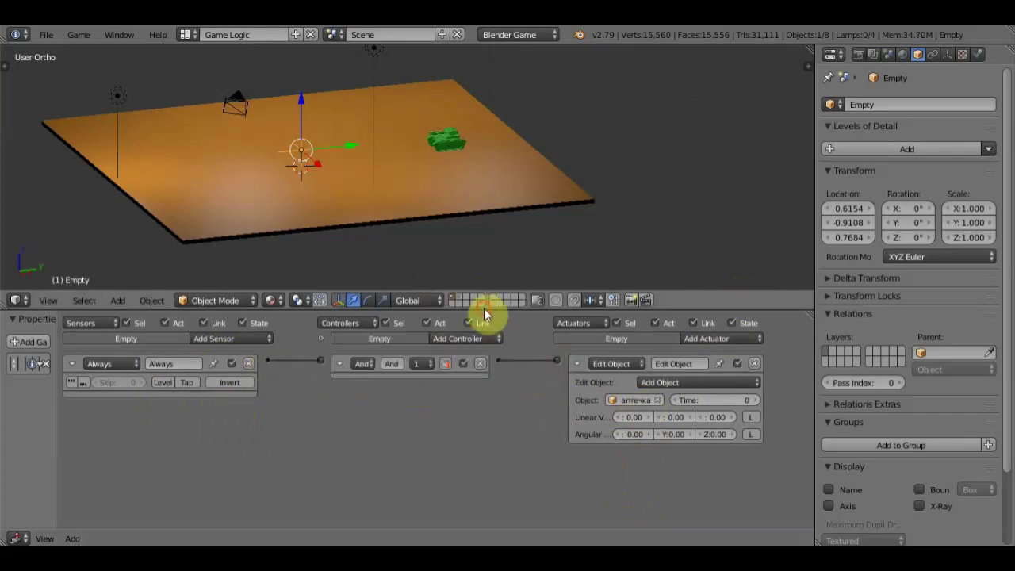
Test-run the game to confirm a medkit cube spawns at the Empty, then select the green tank
{"action": "left_click_drag", "start_coordinate": [482, 309], "coordinate": [488, 476]}
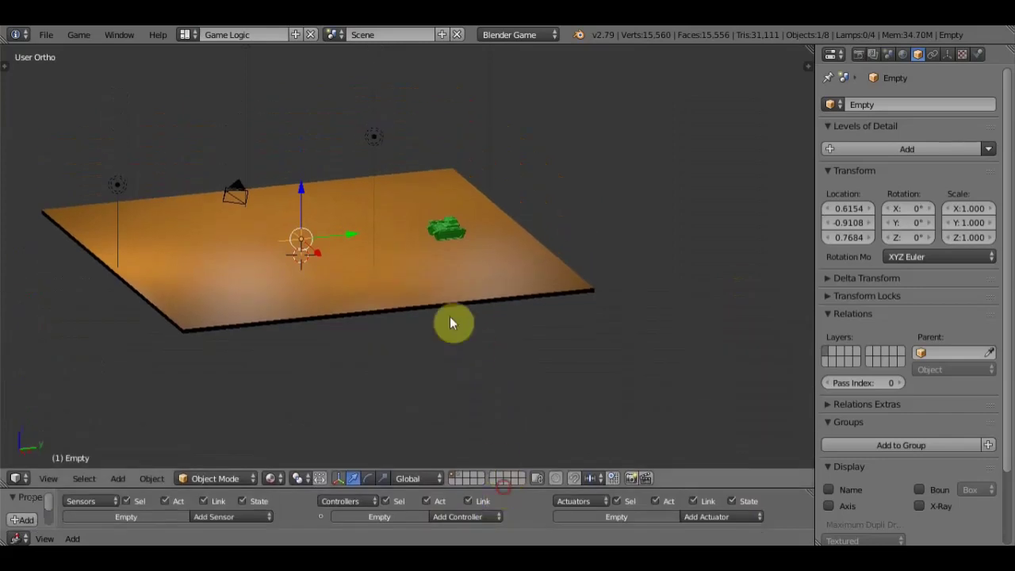
{"action": "key", "text": "p"}
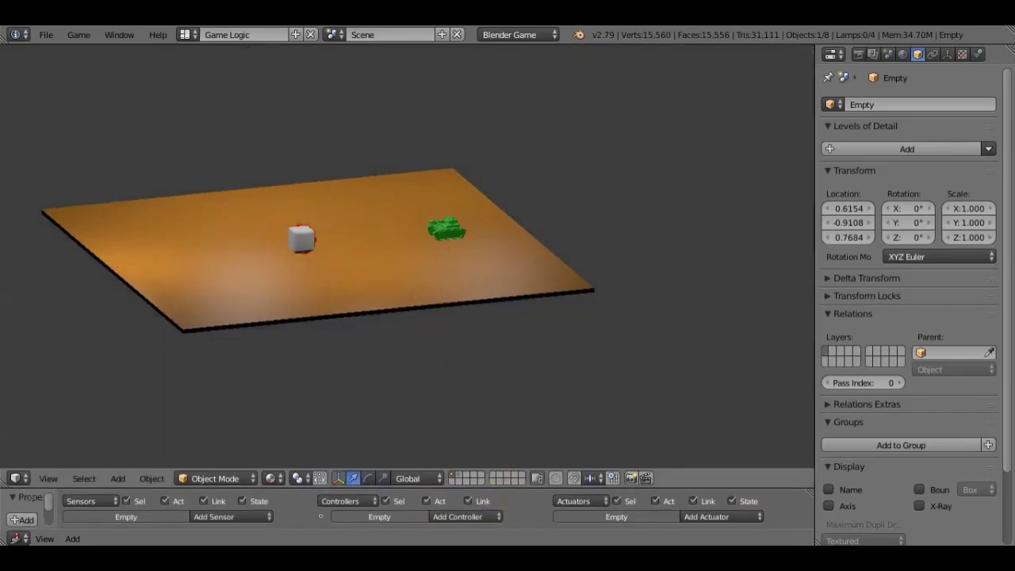
{"action": "key", "text": "Escape"}
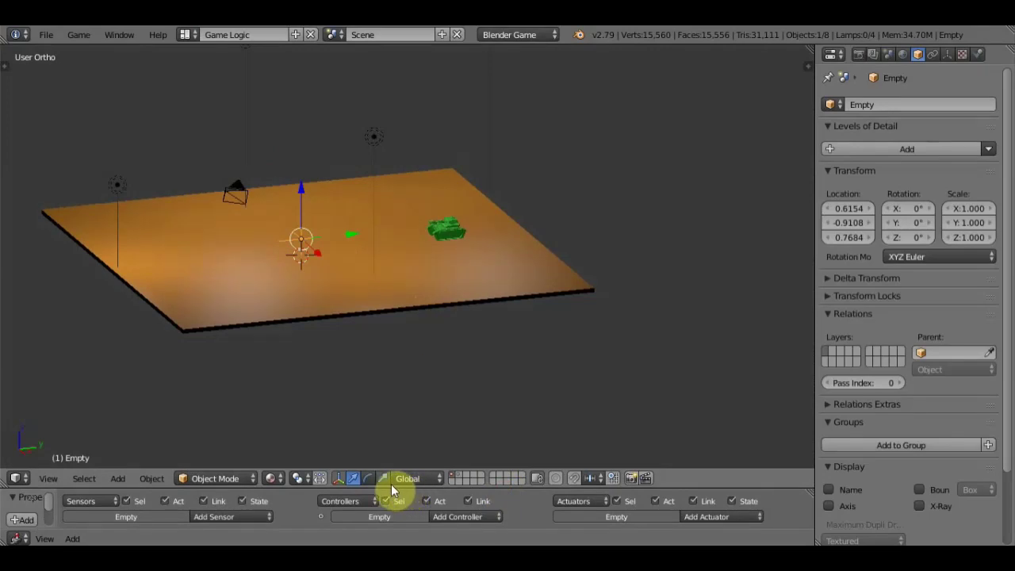
{"action": "left_click_drag", "start_coordinate": [391, 451], "coordinate": [421, 194]}
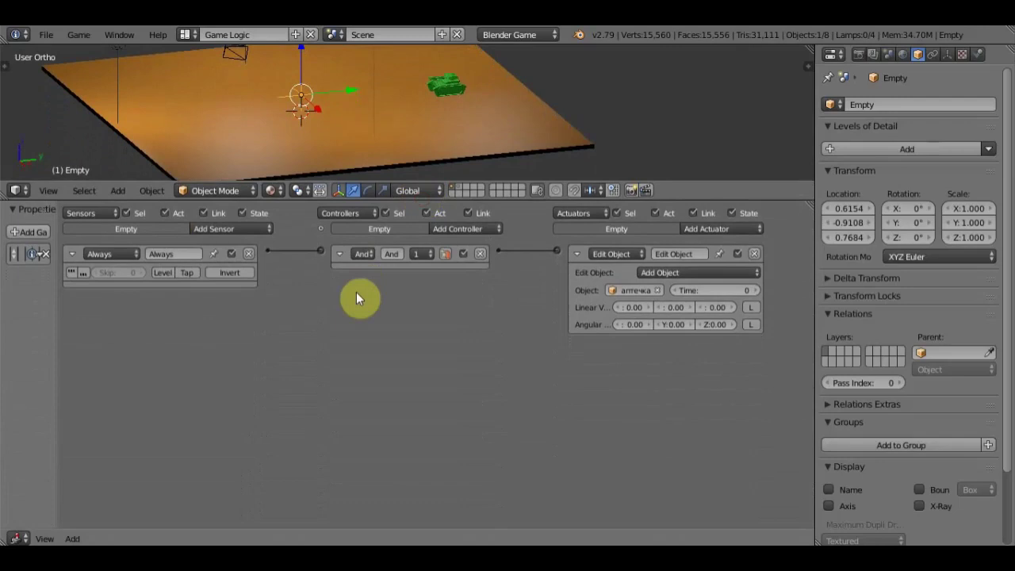
{"action": "right_click", "coordinate": [449, 86]}
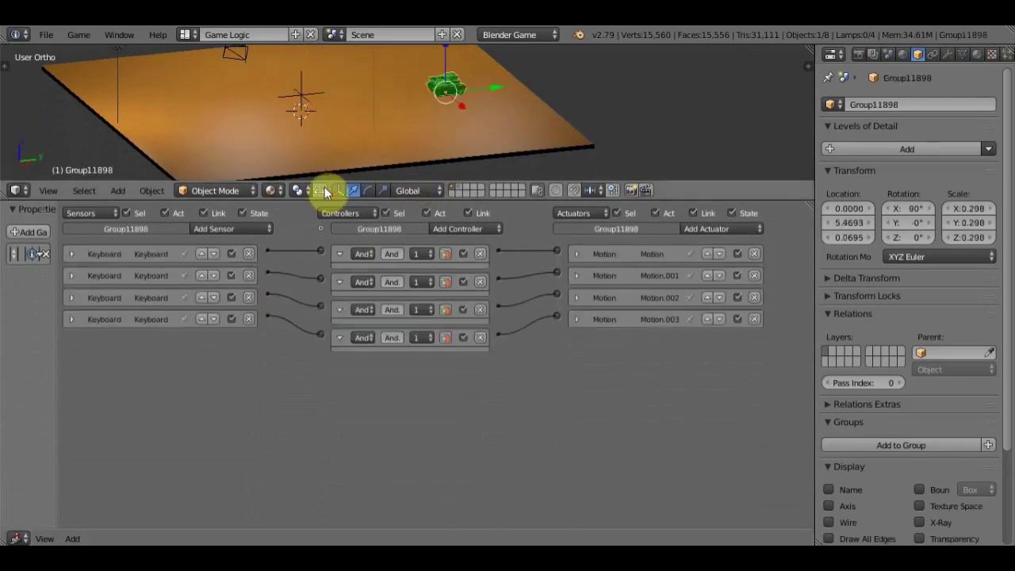
Add a new game property to the tank and rename it from 'prop' to скорость
{"action": "left_click_drag", "start_coordinate": [57, 385], "coordinate": [238, 409]}
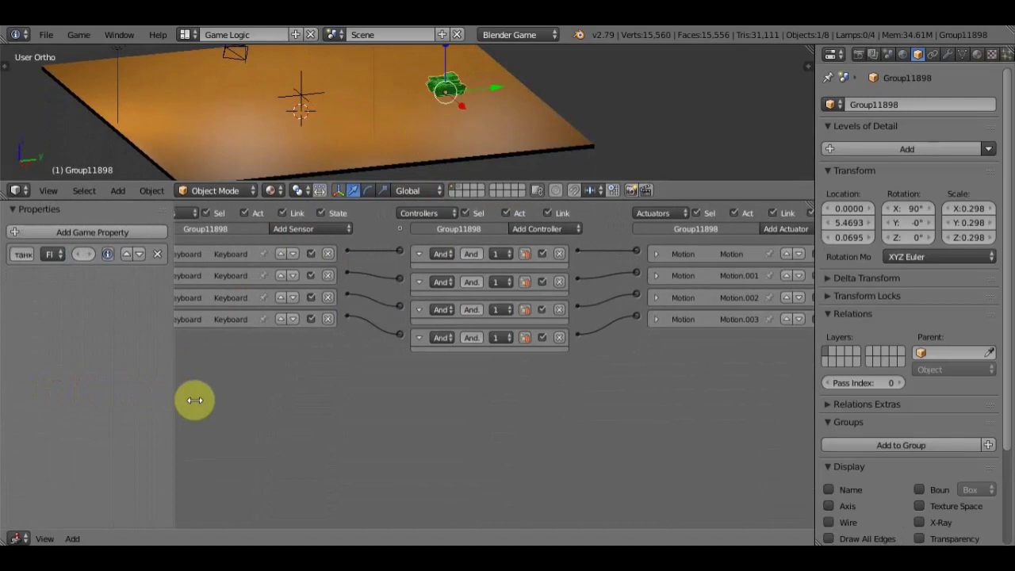
{"action": "left_click", "coordinate": [77, 229]}
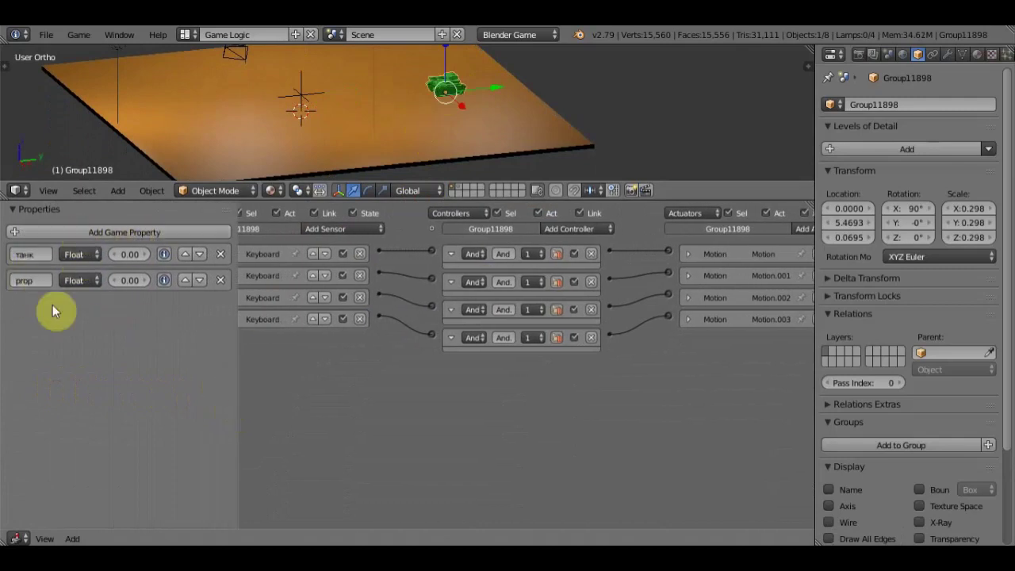
{"action": "left_click", "coordinate": [34, 280]}
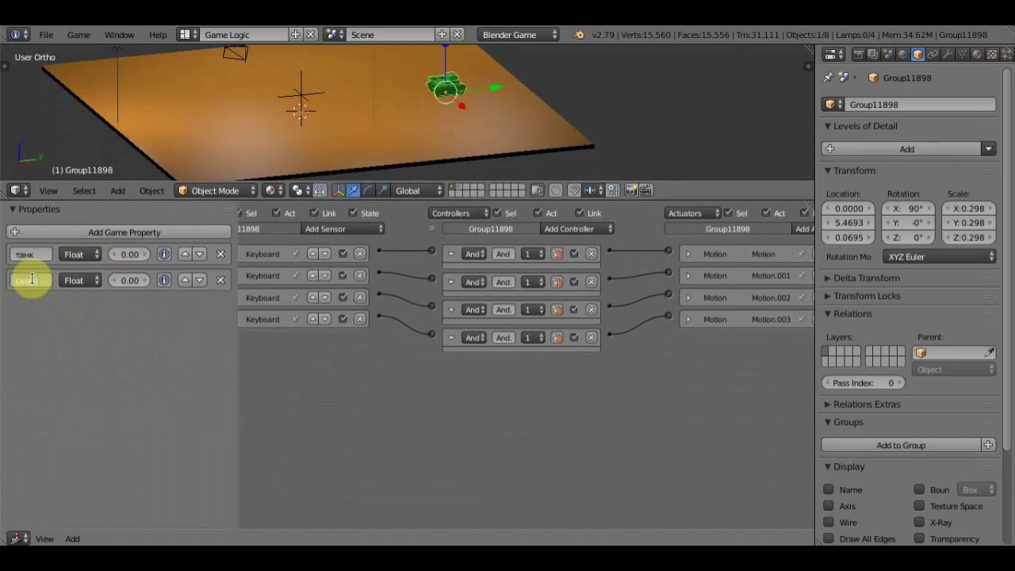
{"action": "key", "text": "Return"}
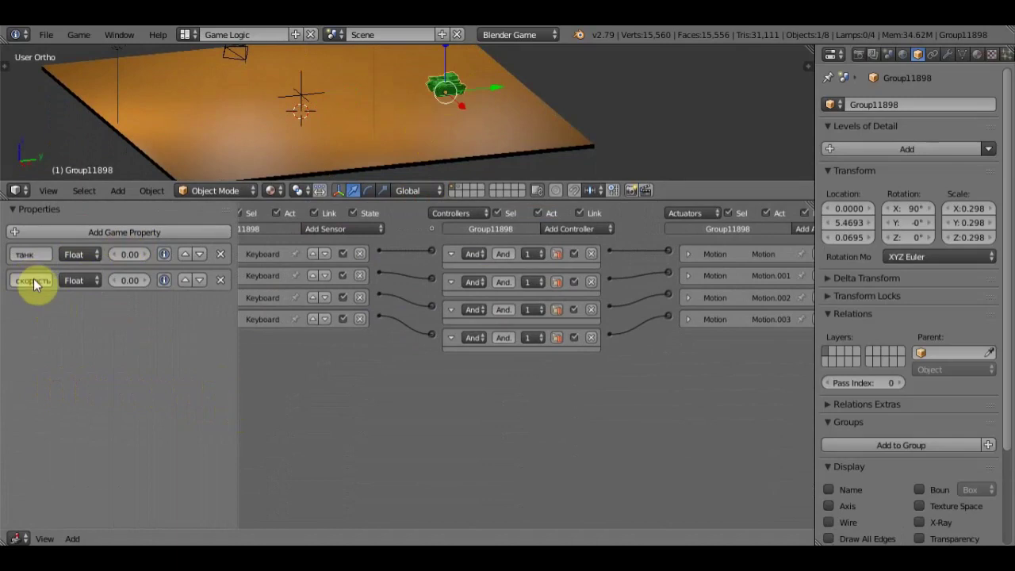
{"action": "left_click_drag", "start_coordinate": [236, 361], "coordinate": [92, 361]}
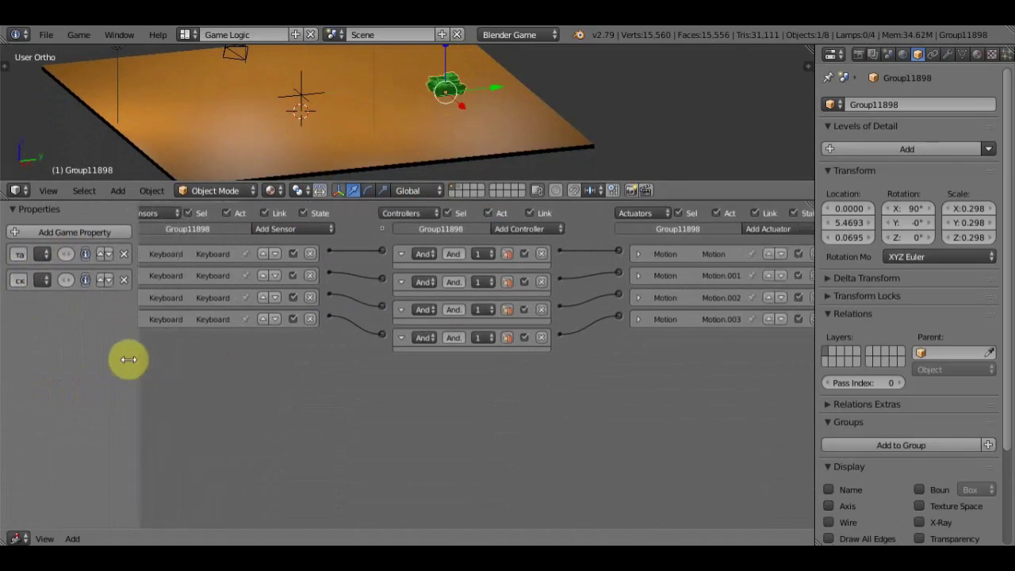
Add a Collision sensor filtering on the аптечка property and delete the stray Motion actuator
{"action": "left_click", "coordinate": [258, 228]}
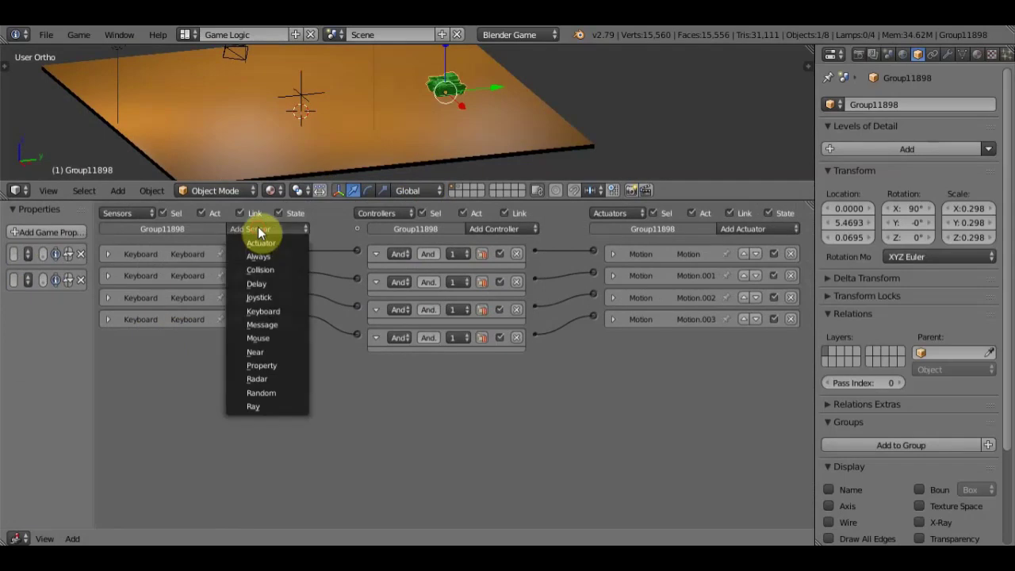
{"action": "left_click", "coordinate": [286, 271]}
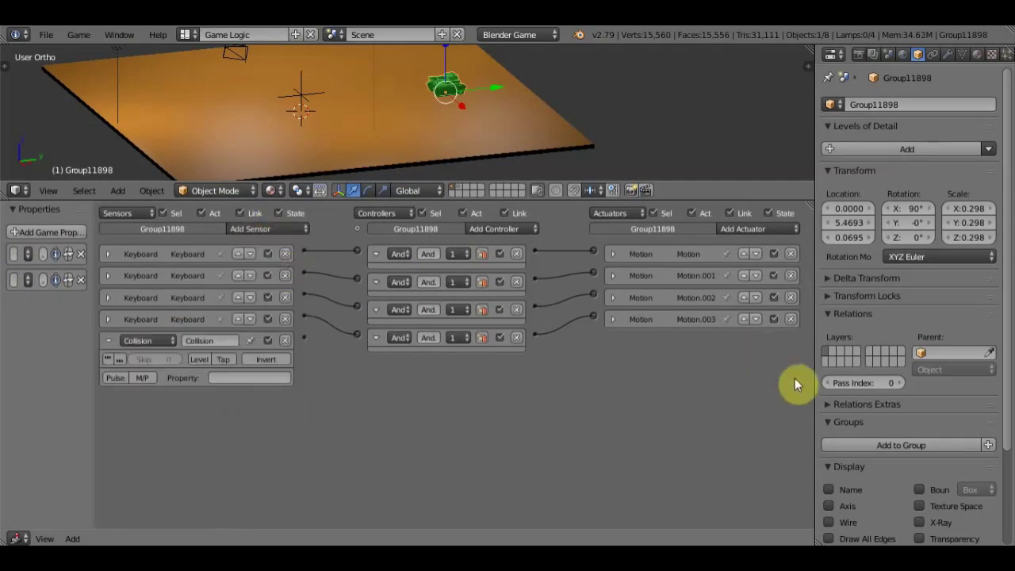
{"action": "left_click", "coordinate": [771, 230]}
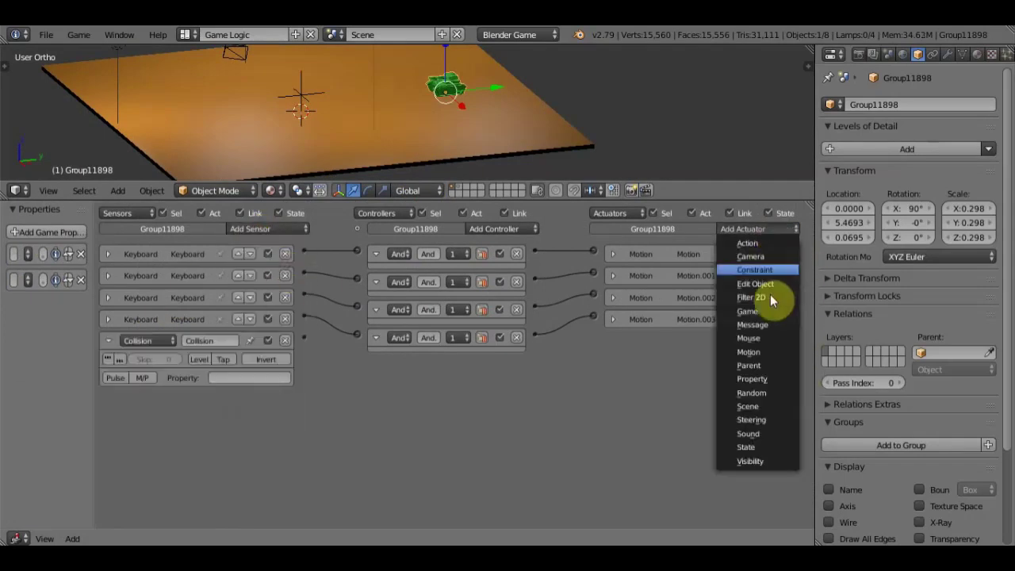
{"action": "left_click", "coordinate": [763, 351]}
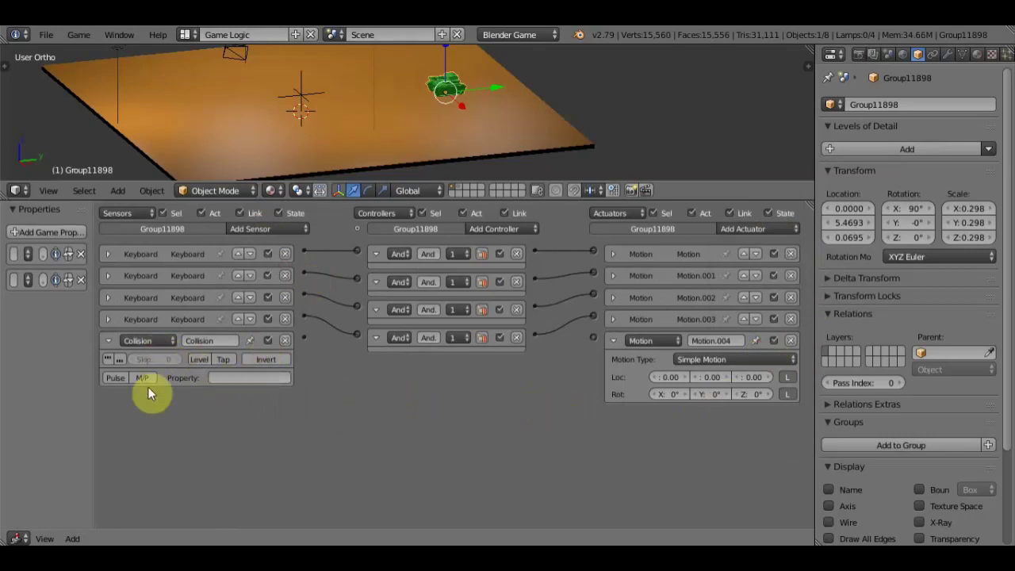
{"action": "left_click", "coordinate": [233, 376]}
{"action": "type", "text": "аптека"}
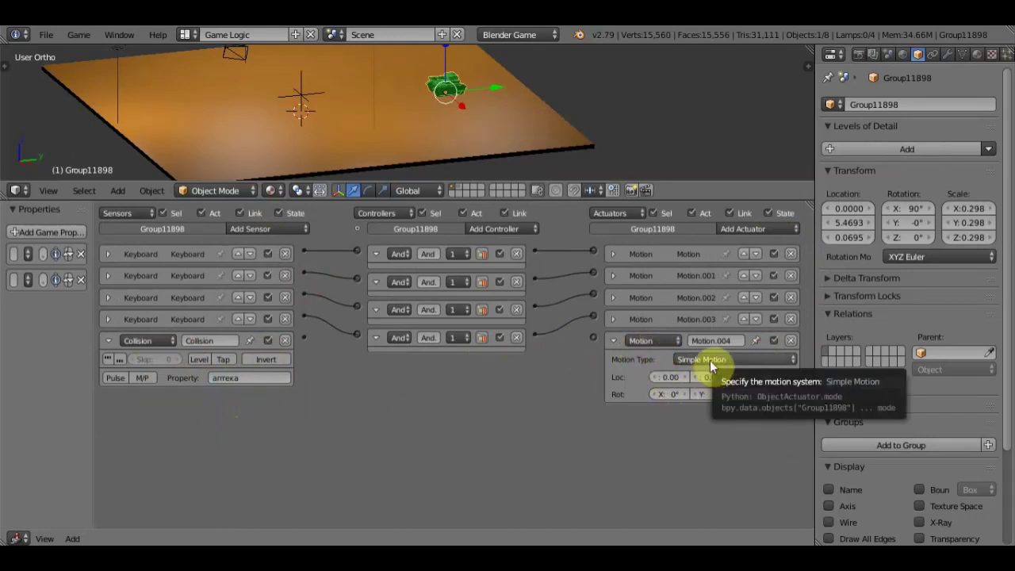
{"action": "left_click", "coordinate": [790, 340]}
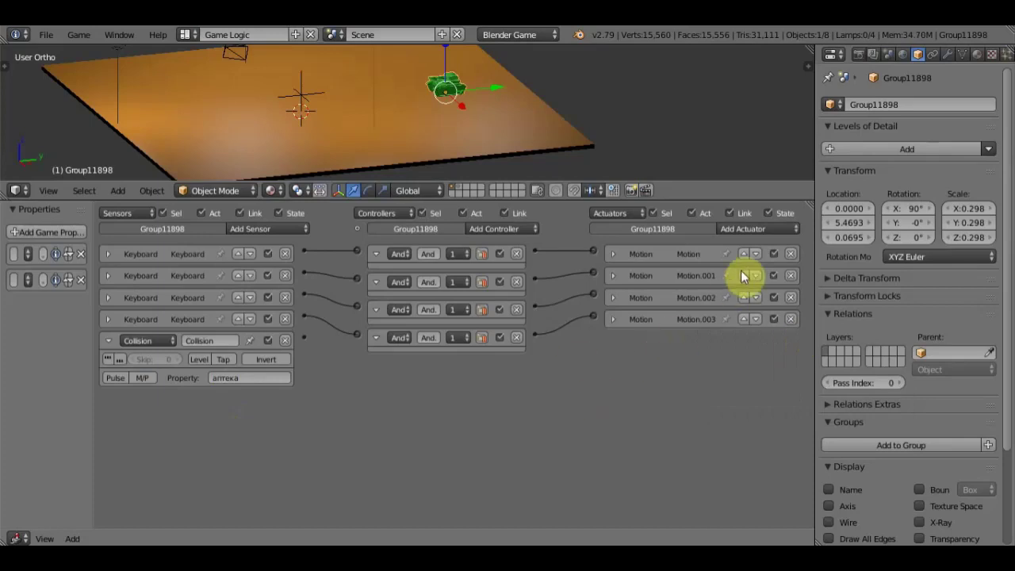
Add a Property actuator setting скорость to 10 and wire the Collision sensor to it
{"action": "left_click", "coordinate": [758, 228]}
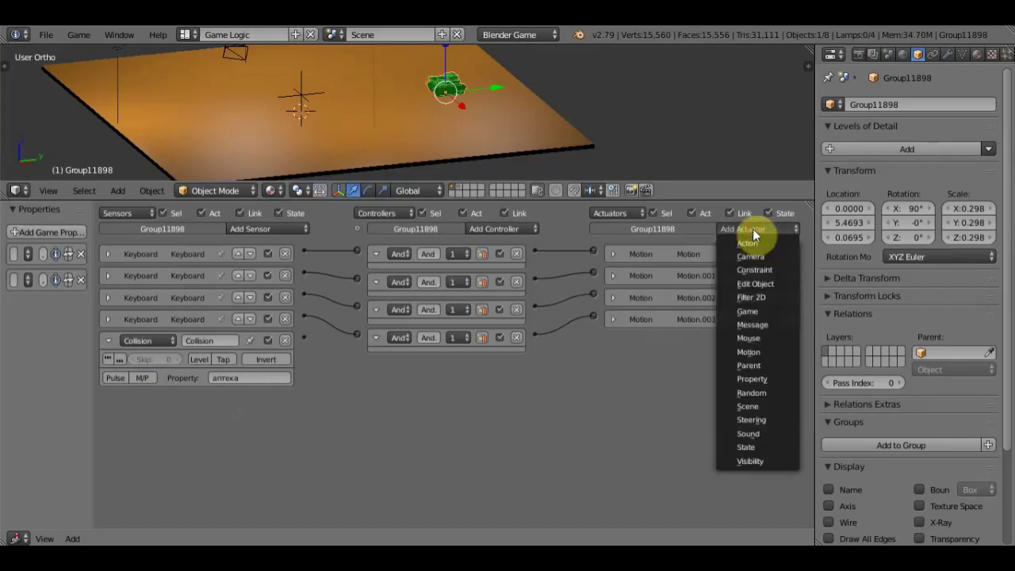
{"action": "left_click", "coordinate": [764, 378]}
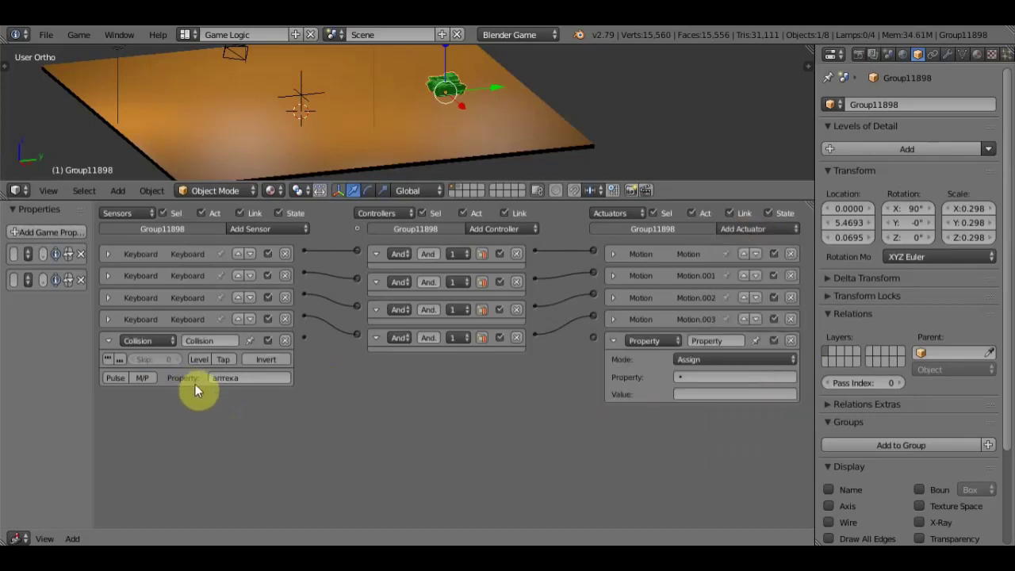
{"action": "left_click", "coordinate": [708, 377]}
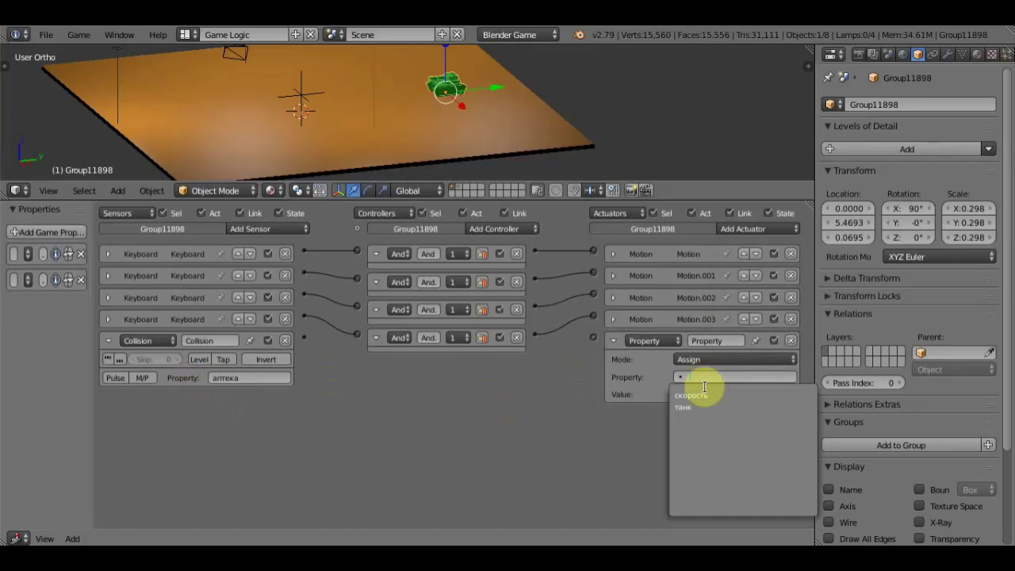
{"action": "left_click", "coordinate": [699, 395]}
{"action": "left_click", "coordinate": [693, 395]}
{"action": "type", "text": "10"}
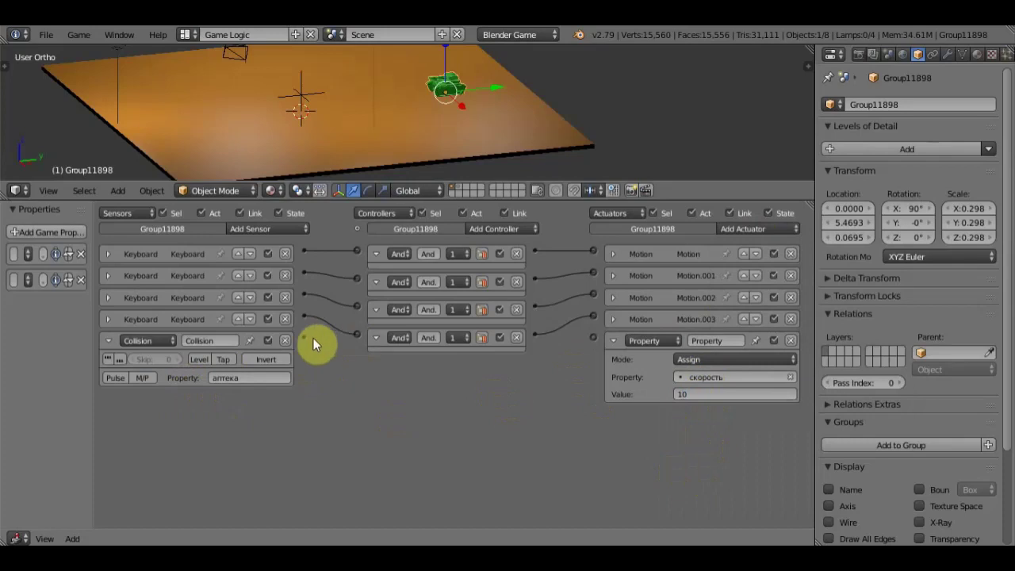
{"action": "left_click_drag", "start_coordinate": [511, 365], "coordinate": [594, 339]}
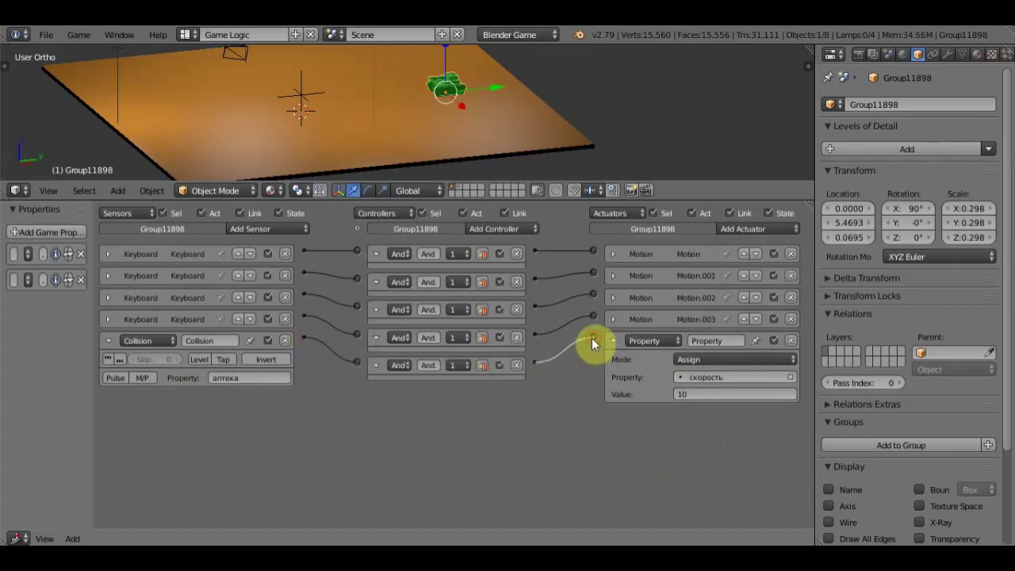
Collapse the four And controllers to compact the tank's logic
{"action": "left_click", "coordinate": [376, 338]}
{"action": "left_click", "coordinate": [376, 311]}
{"action": "left_click", "coordinate": [377, 283]}
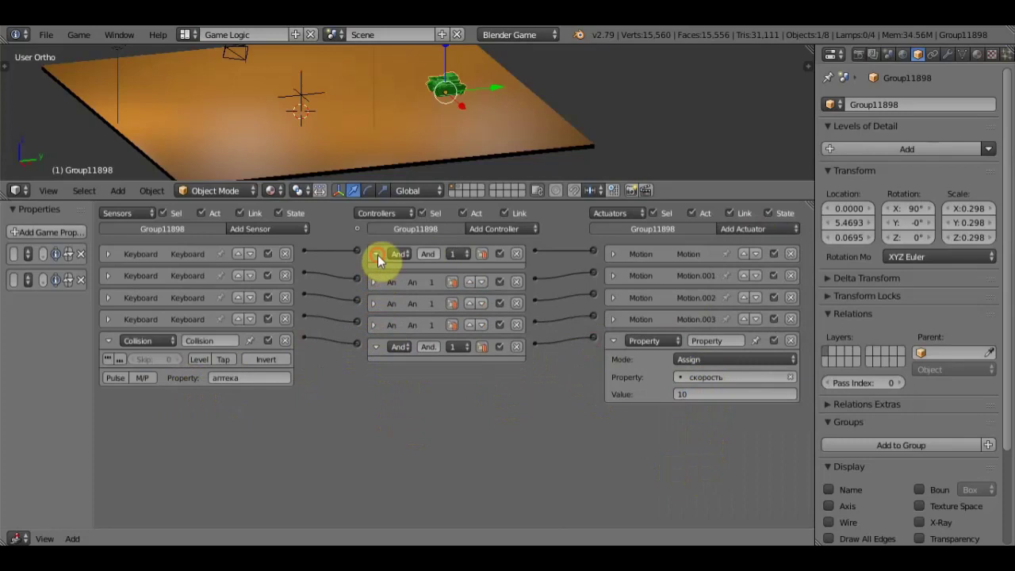
{"action": "left_click", "coordinate": [376, 255]}
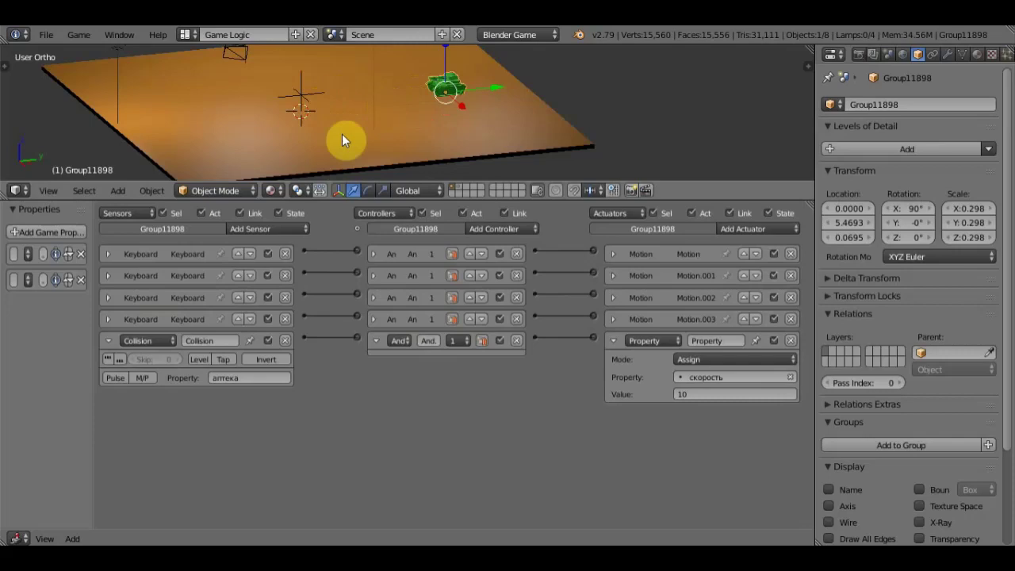
On the аптечка medkit, wire an Always sensor to a Motion actuator rotating 5° on Z
{"action": "left_click", "coordinate": [459, 188]}
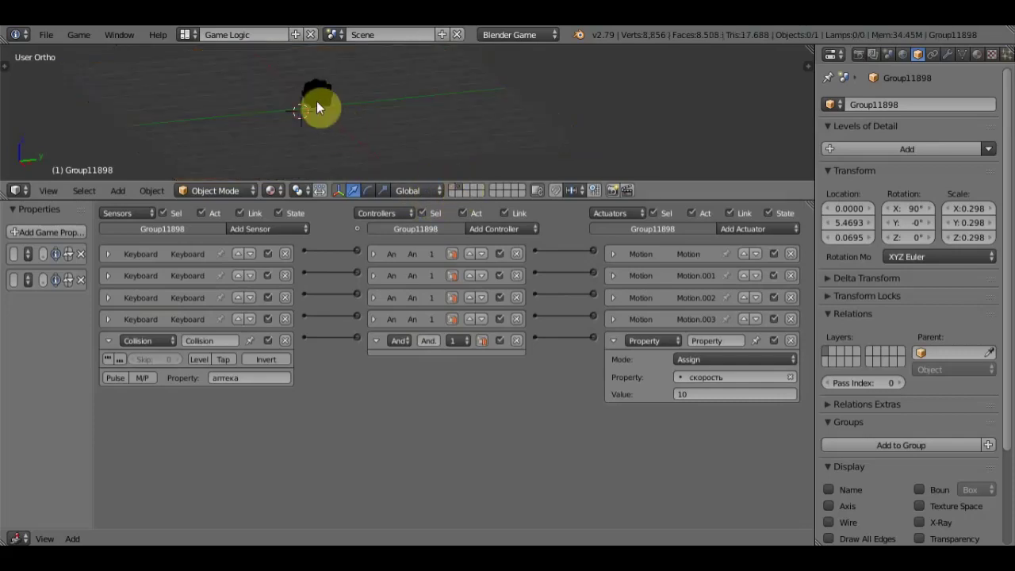
{"action": "left_click", "coordinate": [317, 107]}
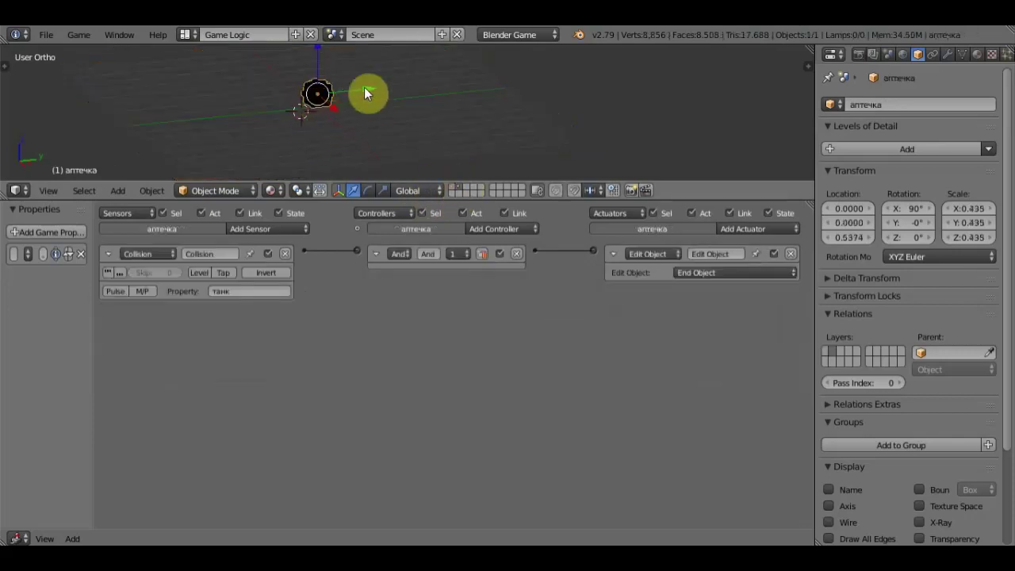
{"action": "left_click", "coordinate": [264, 228]}
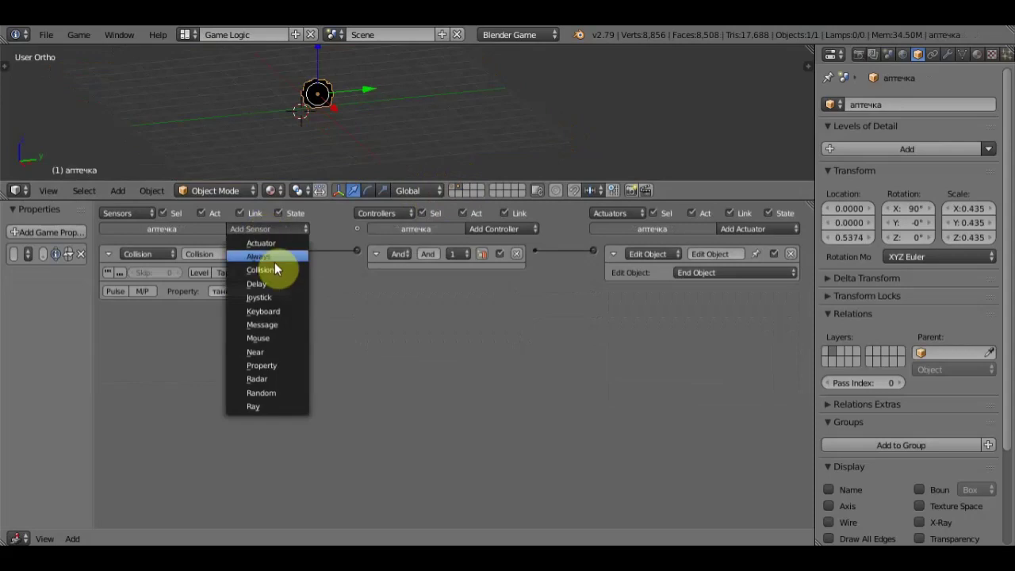
{"action": "left_click", "coordinate": [274, 256]}
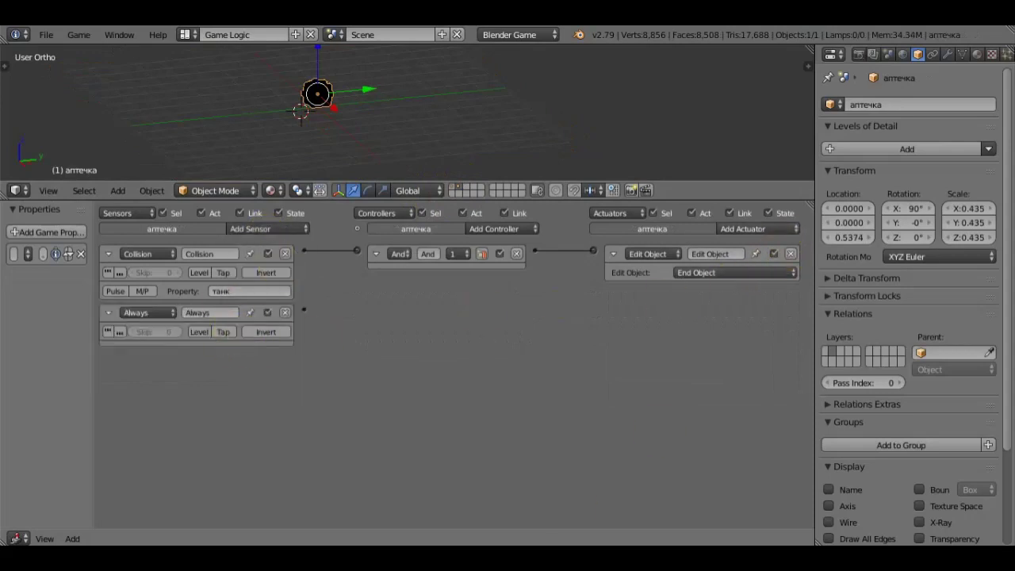
{"action": "left_click", "coordinate": [785, 229]}
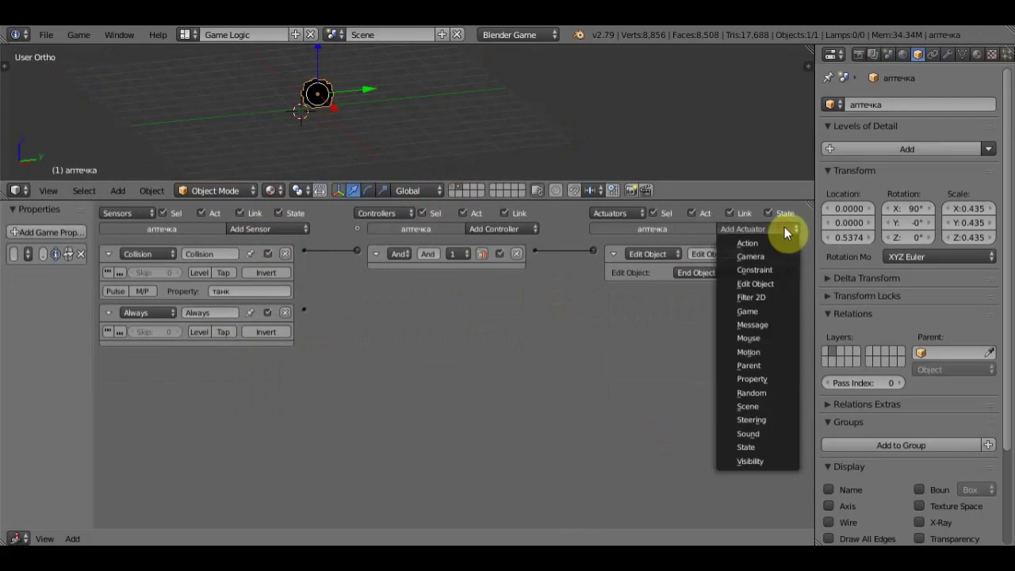
{"action": "left_click", "coordinate": [773, 351]}
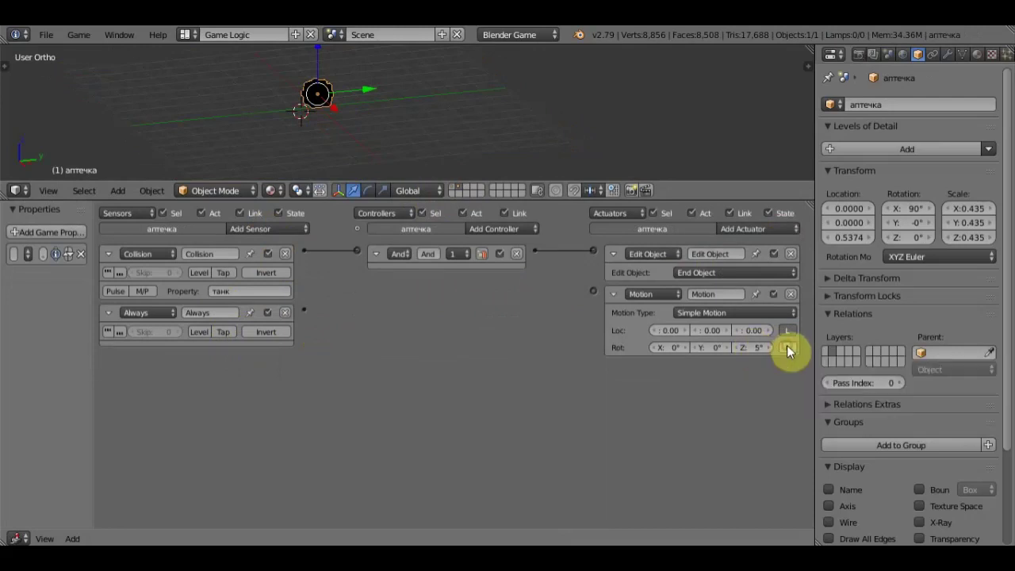
{"action": "left_click_drag", "start_coordinate": [305, 309], "coordinate": [594, 291]}
{"action": "left_click_drag", "start_coordinate": [562, 200], "coordinate": [556, 428]}
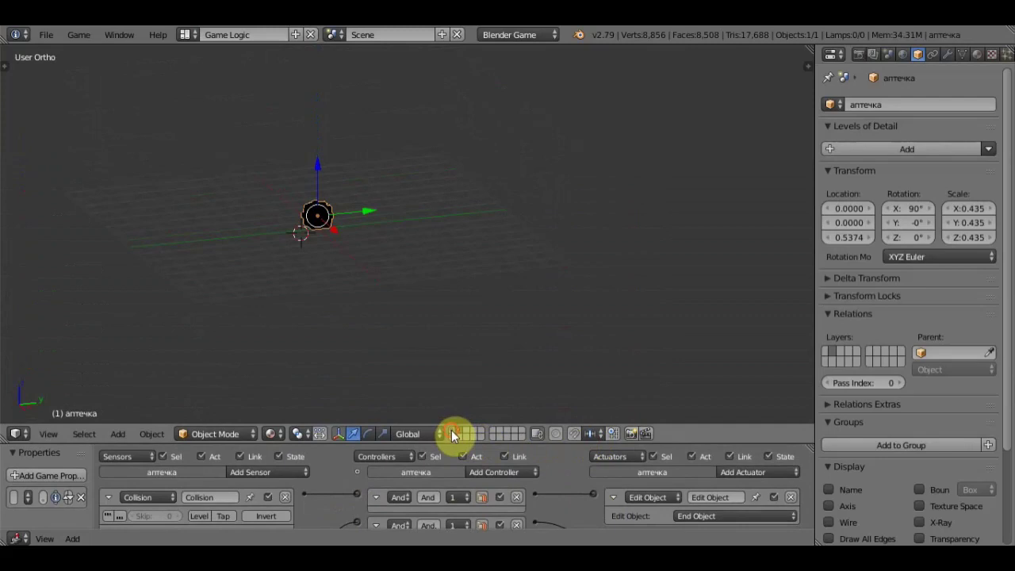
{"action": "left_click", "coordinate": [453, 434]}
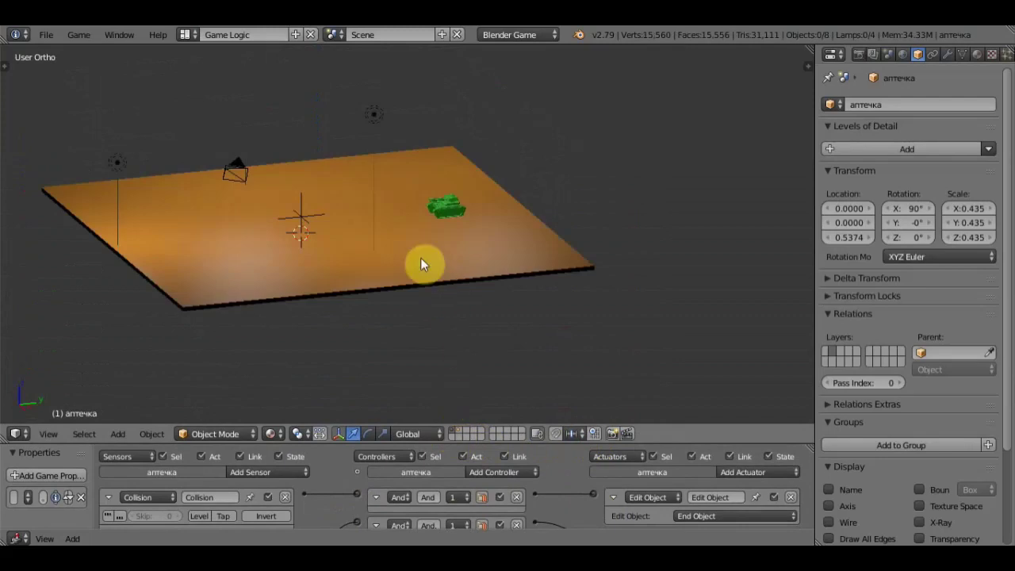
{"action": "key", "text": "p"}
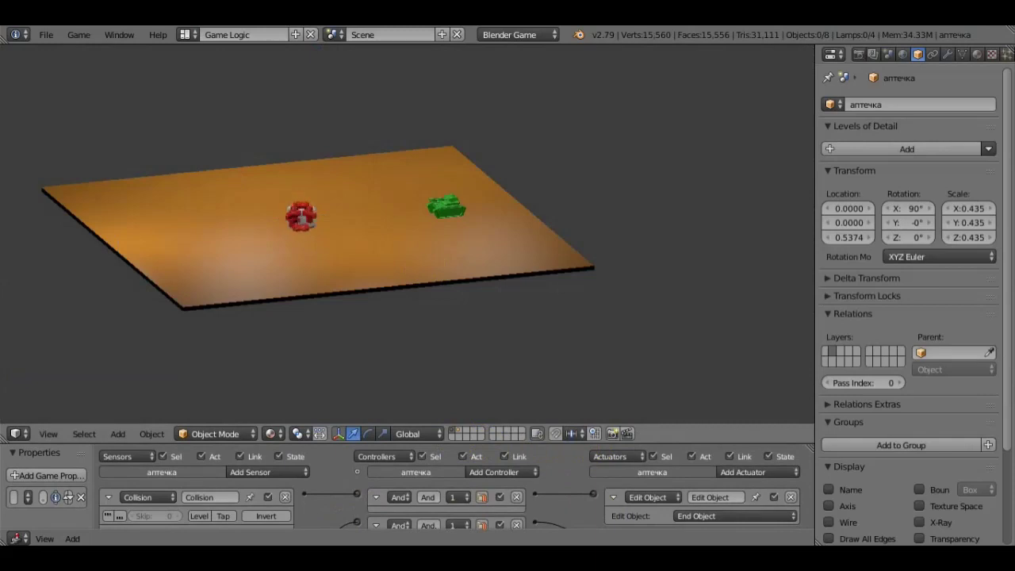
{"action": "key", "text": "Up"}
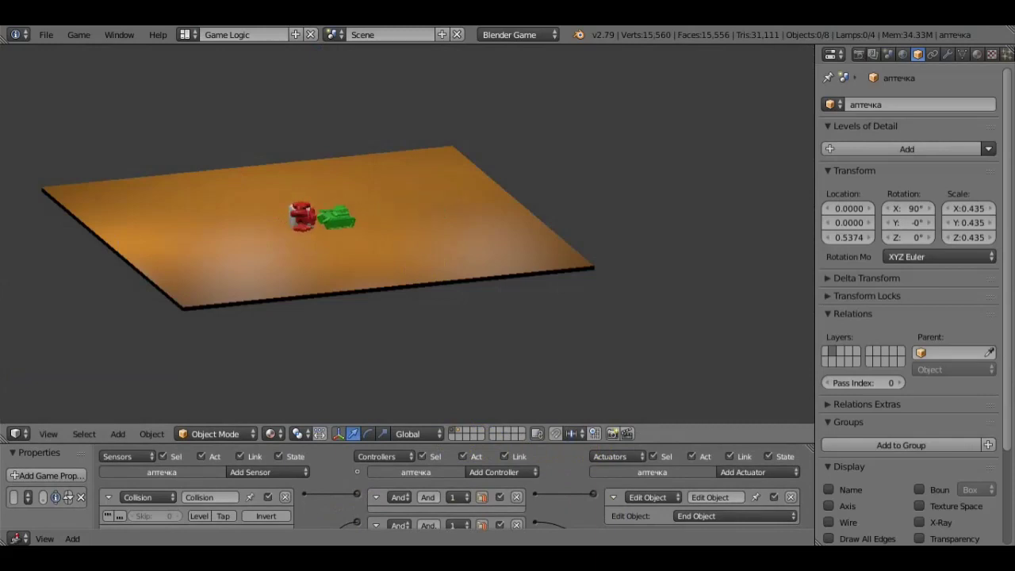
{"action": "key", "text": "Up"}
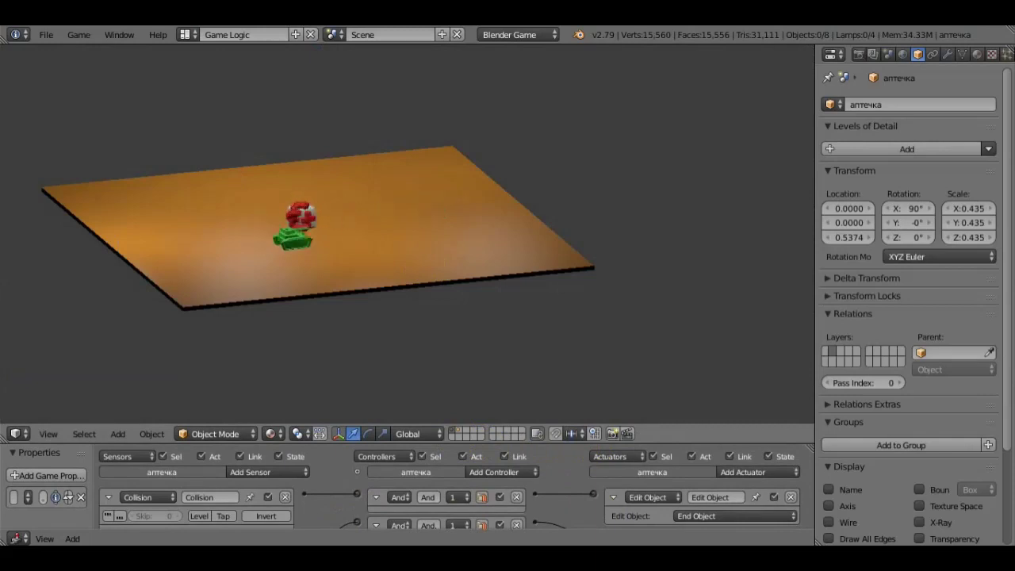
{"action": "key", "text": "Up"}
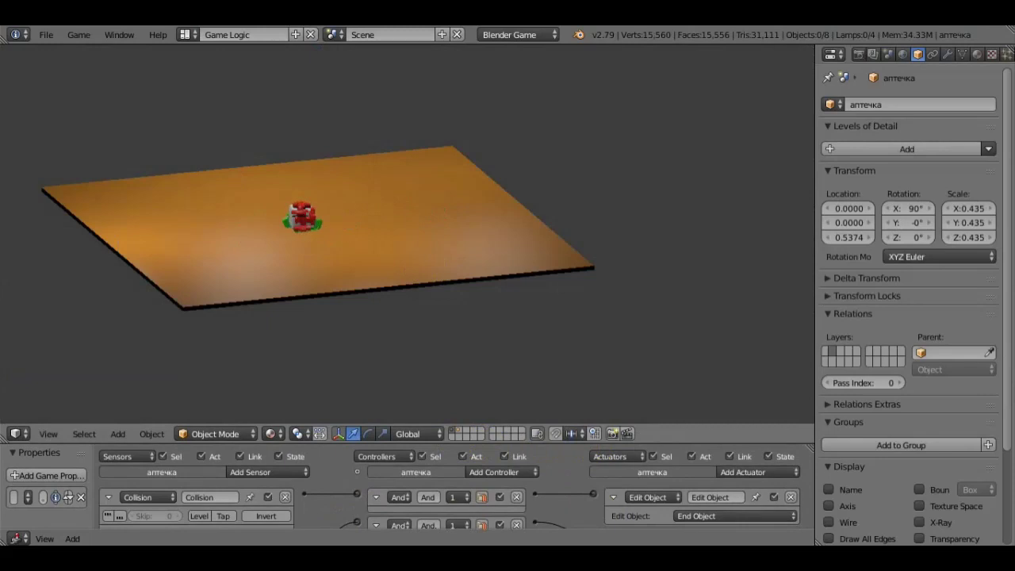
{"action": "key", "text": "Escape"}
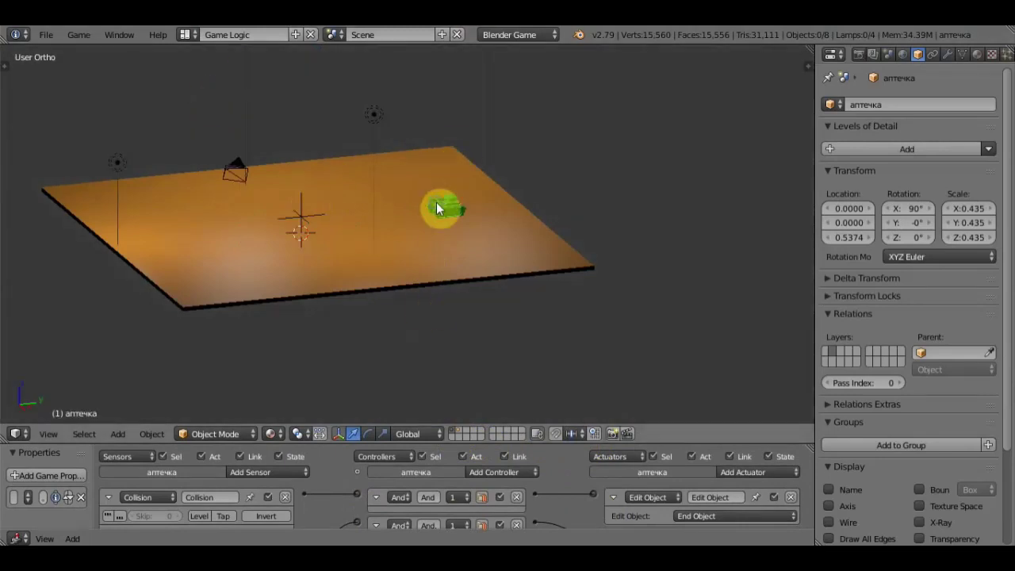
Set the green tank's Physics Type to Character
{"action": "right_click", "coordinate": [438, 209]}
{"action": "left_click_drag", "start_coordinate": [816, 132], "coordinate": [687, 136]}
{"action": "left_click", "coordinate": [895, 54]}
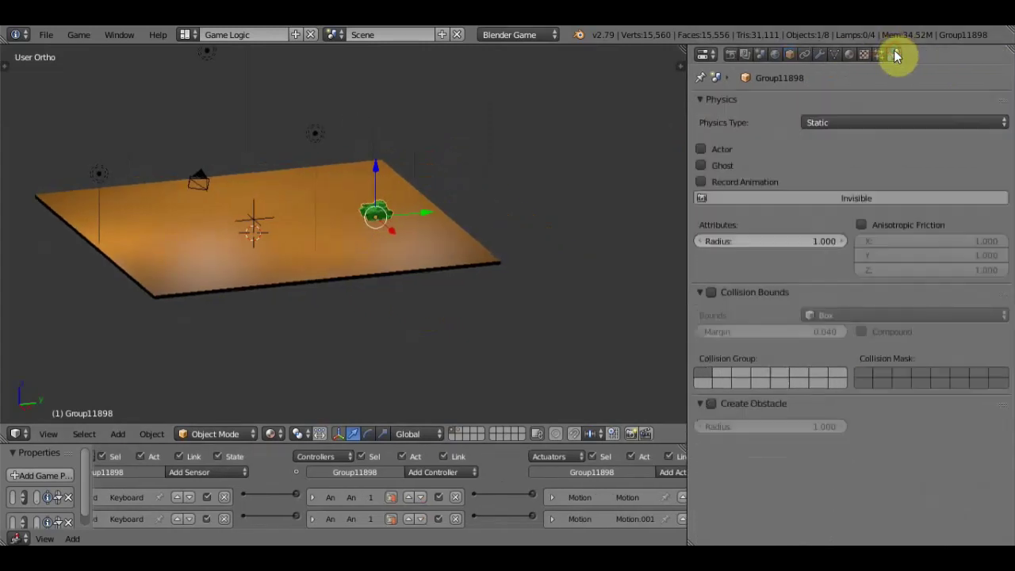
{"action": "left_click", "coordinate": [889, 123]}
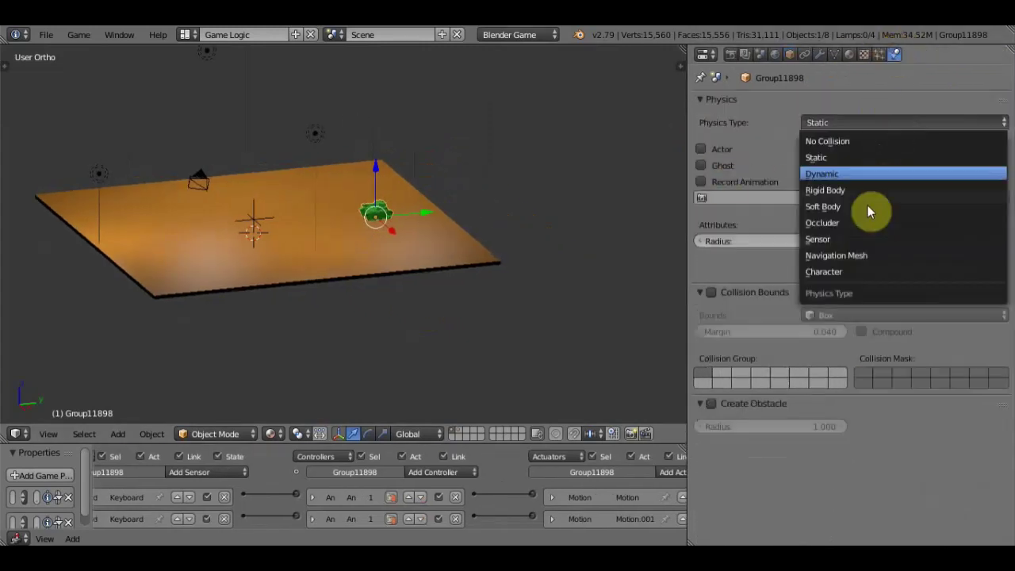
{"action": "left_click", "coordinate": [841, 275]}
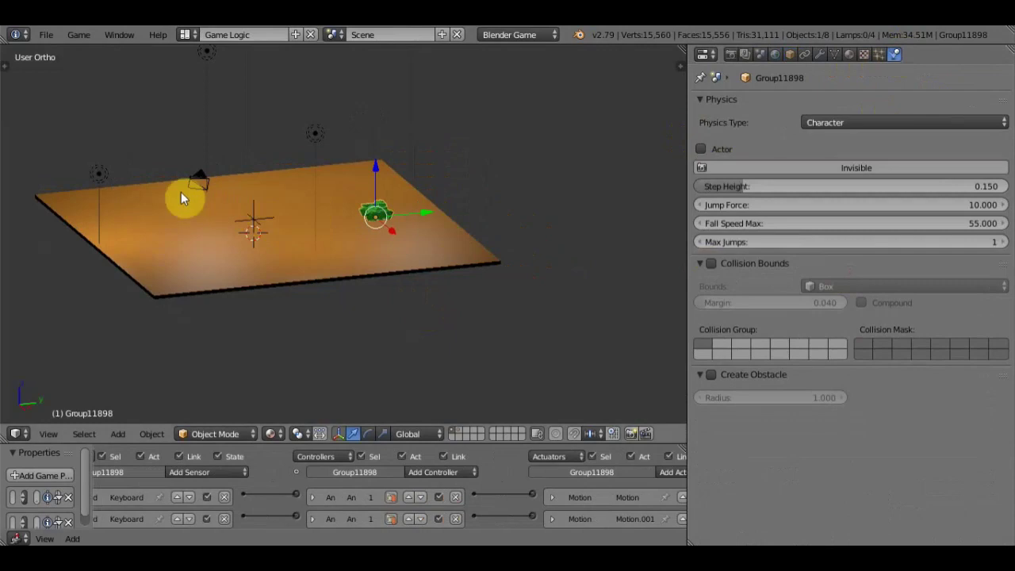
Set the Empty spawner's Physics Type to Dynamic and test-run the game
{"action": "right_click", "coordinate": [253, 221]}
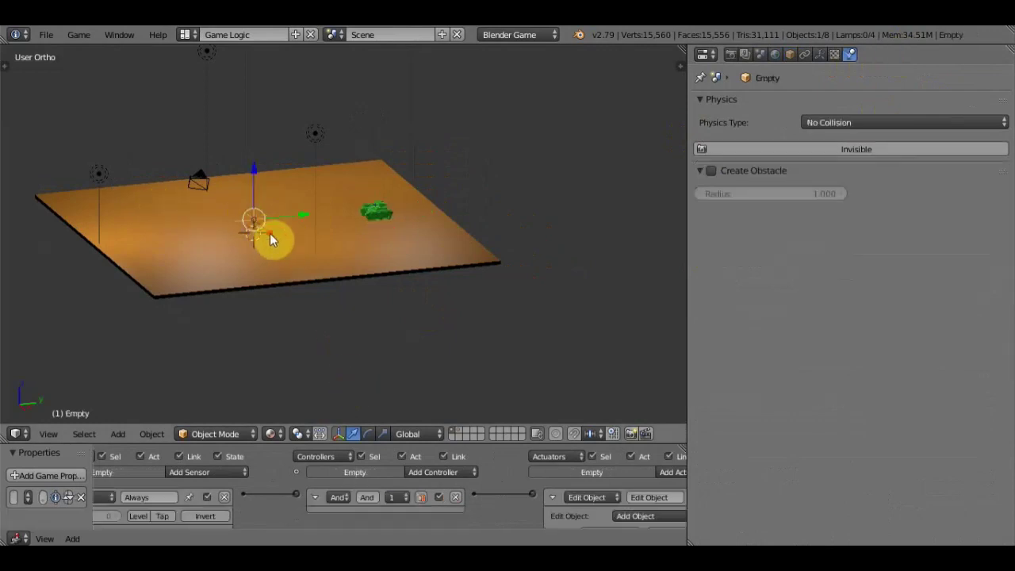
{"action": "left_click", "coordinate": [868, 123]}
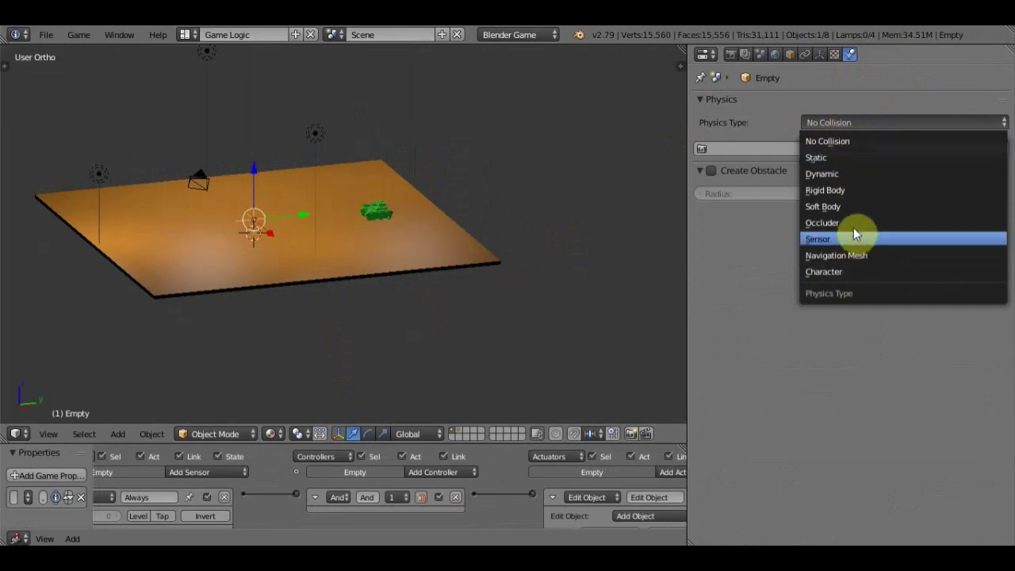
{"action": "left_click", "coordinate": [851, 175]}
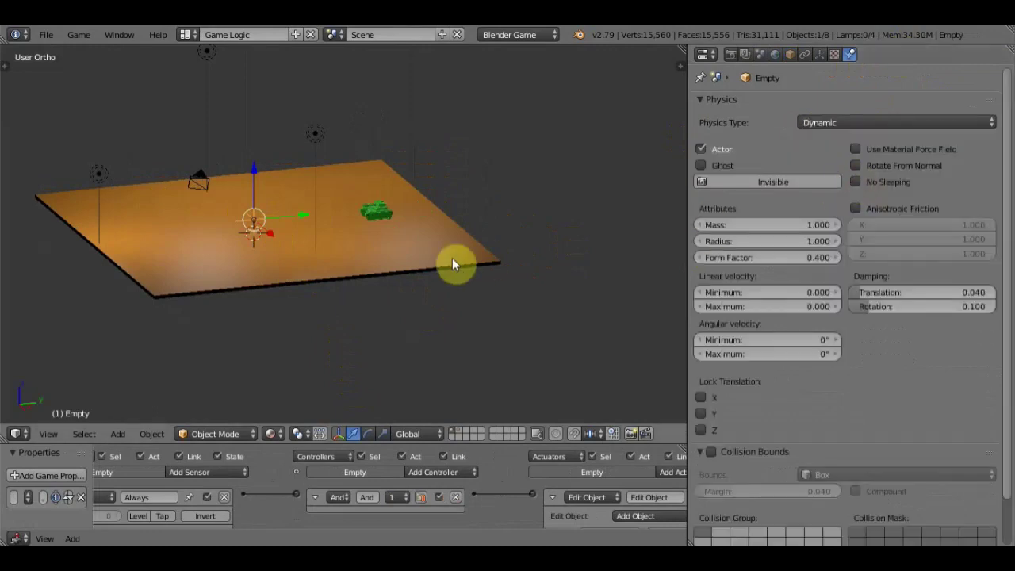
{"action": "key", "text": "p"}
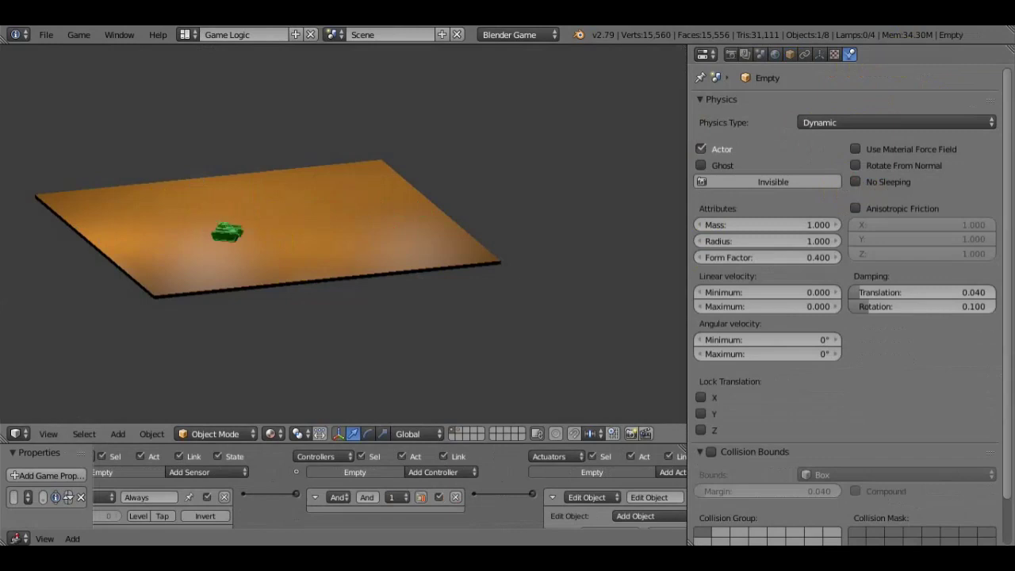
{"action": "key", "text": "Escape"}
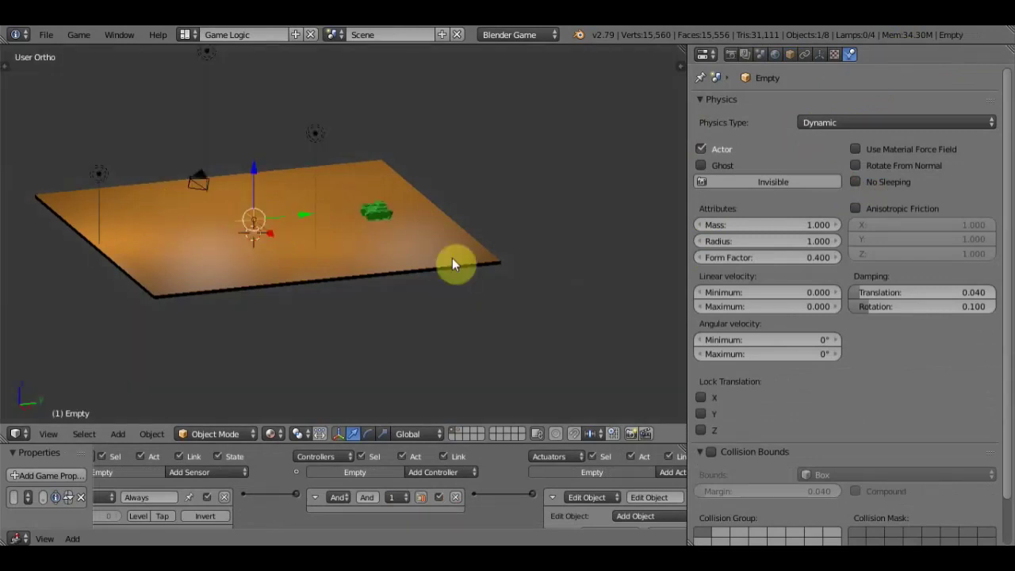
{"action": "scroll", "coordinate": [356, 270], "scroll_direction": "up", "scroll_amount": 3}
{"action": "scroll", "coordinate": [341, 272], "scroll_direction": "up", "scroll_amount": 2}
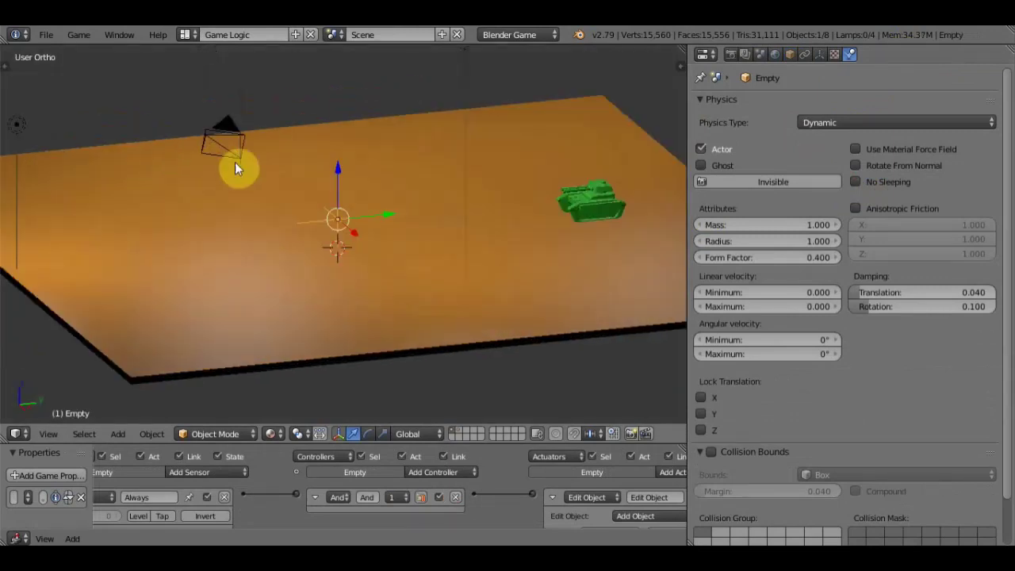
Enable Show Debug Properties in the Game menu and test-run to see them on screen
{"action": "left_click", "coordinate": [79, 35]}
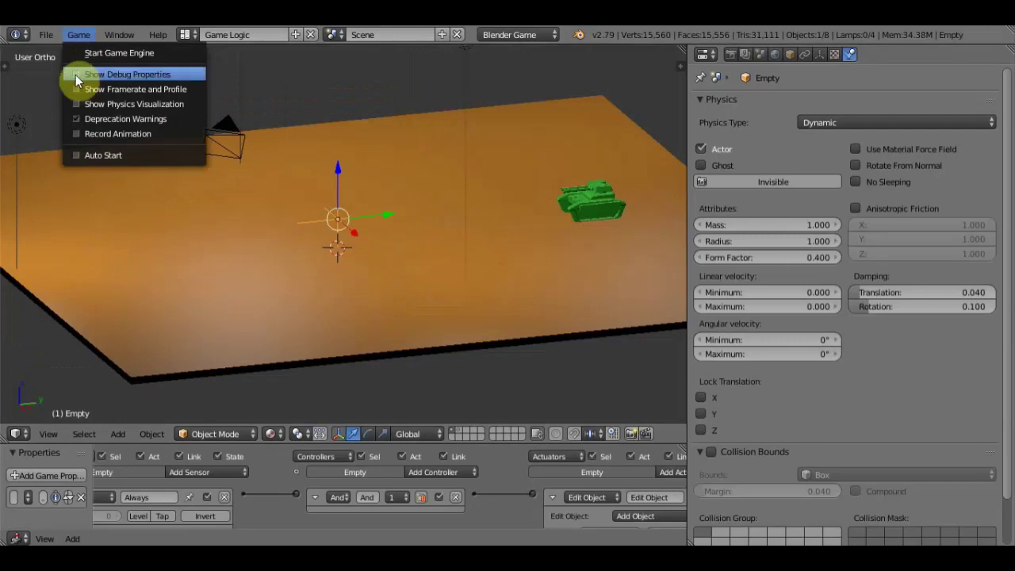
{"action": "left_click", "coordinate": [75, 74]}
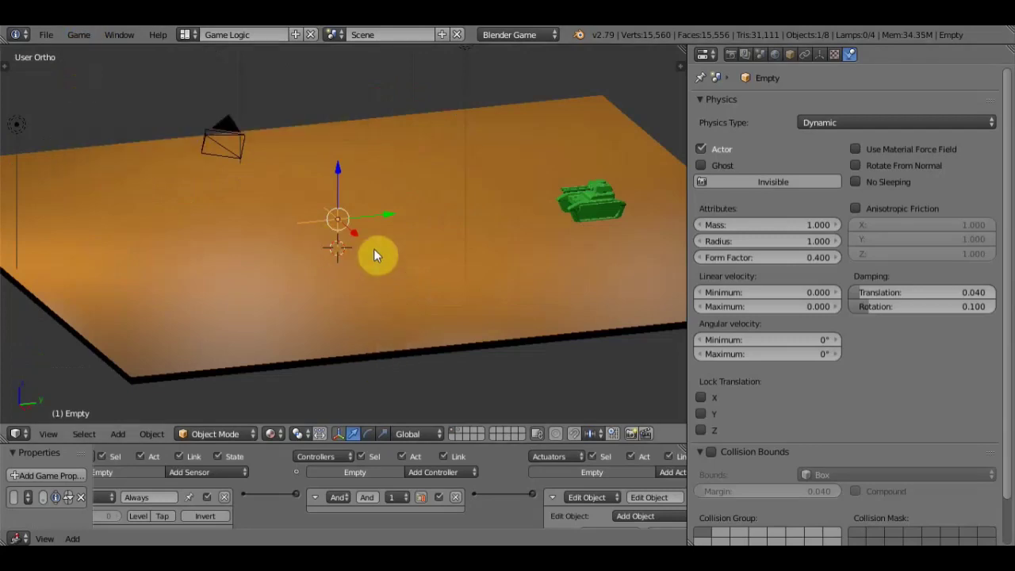
{"action": "key", "text": "p"}
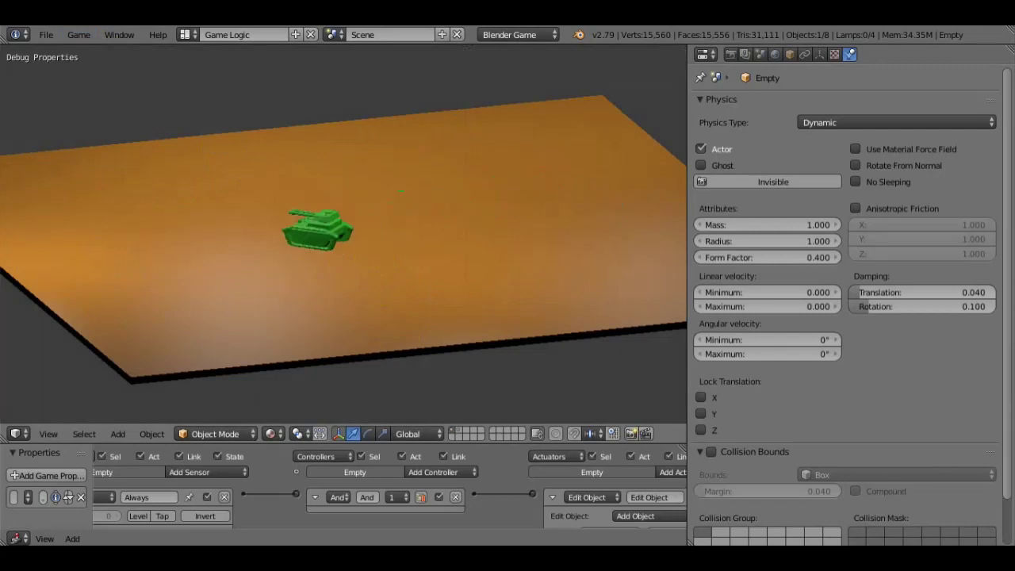
{"action": "key", "text": "Escape"}
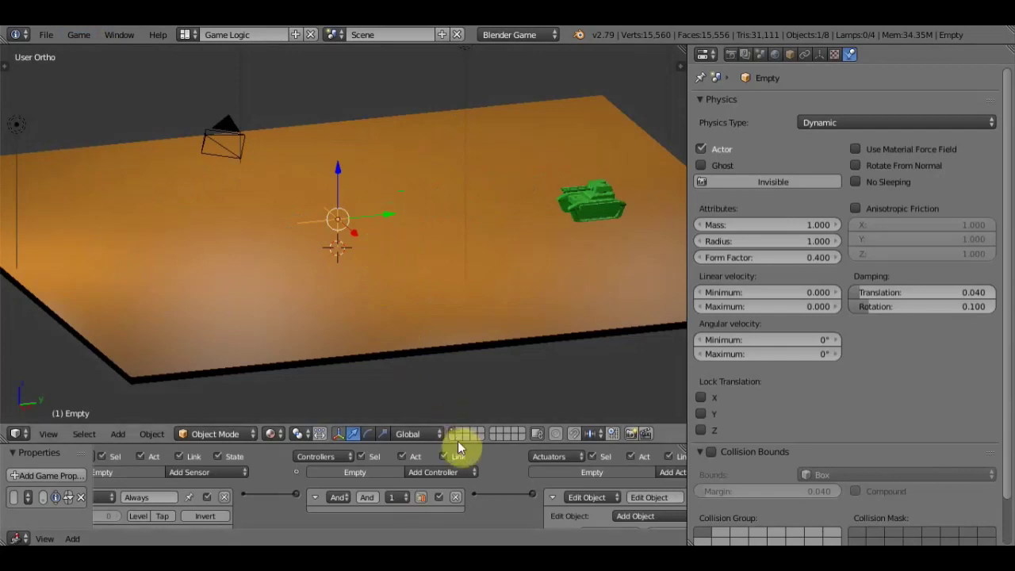
Enlarge the logic editor, collapse the Edit Object actuator and Always sensor, and review game properties
{"action": "left_click_drag", "start_coordinate": [455, 432], "coordinate": [460, 219]}
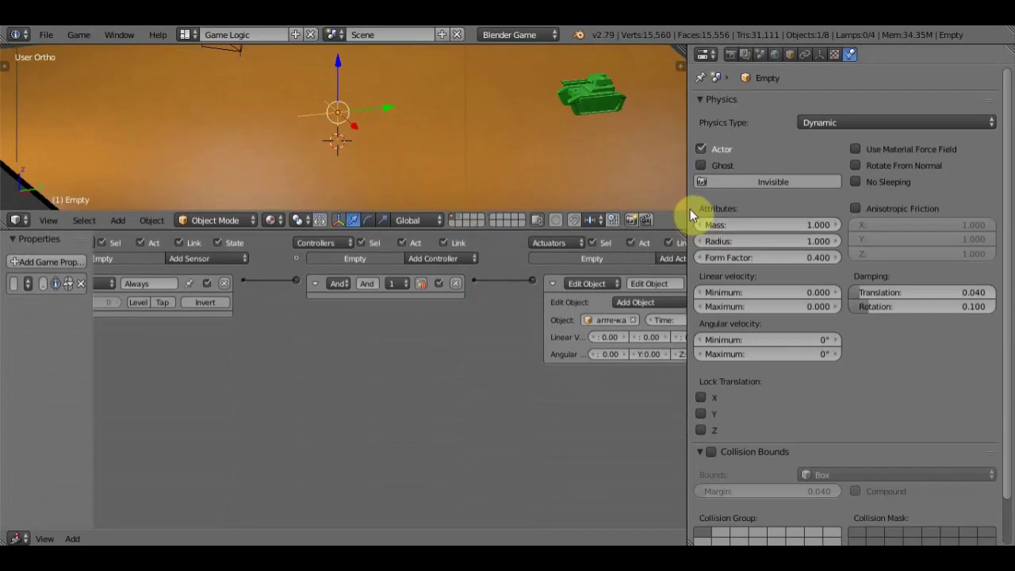
{"action": "left_click_drag", "start_coordinate": [689, 206], "coordinate": [842, 208]}
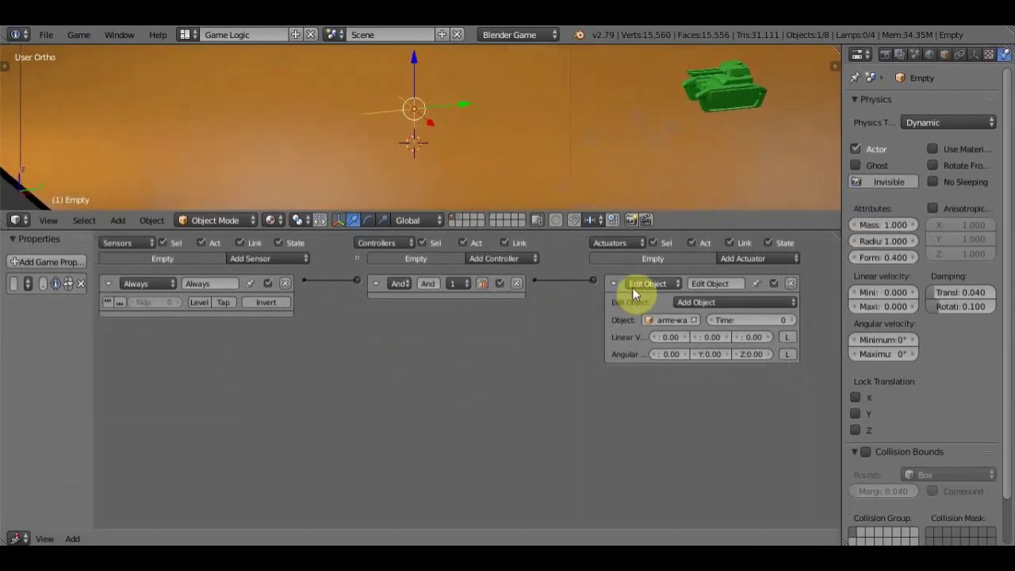
{"action": "left_click", "coordinate": [610, 286]}
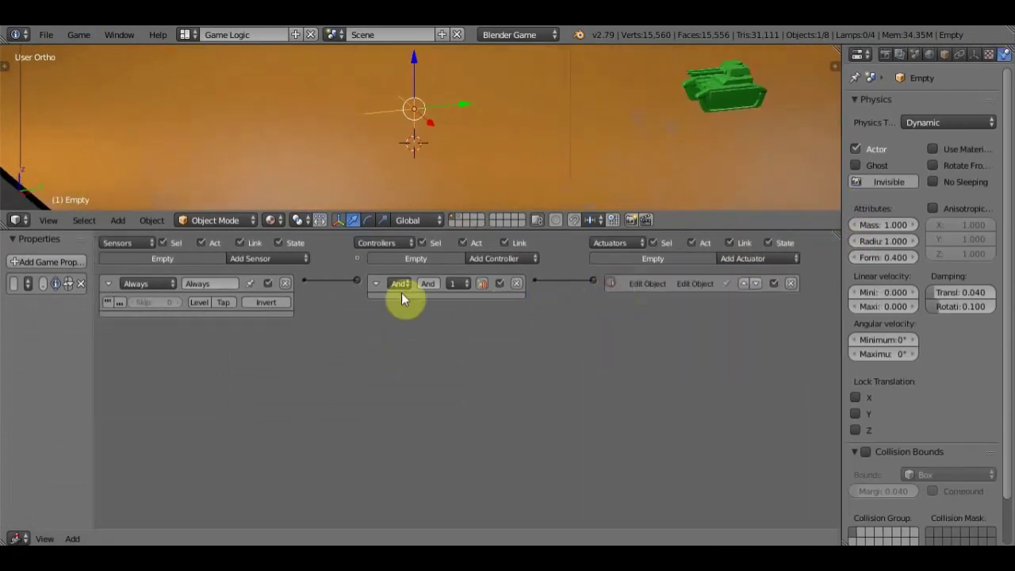
{"action": "left_click", "coordinate": [105, 283]}
{"action": "left_click_drag", "start_coordinate": [95, 335], "coordinate": [261, 354]}
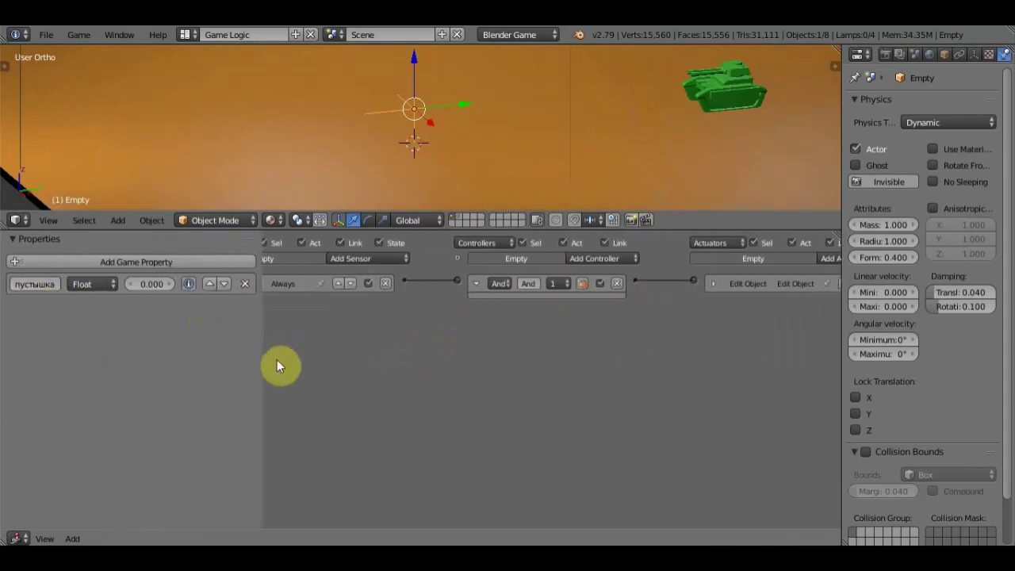
{"action": "left_click_drag", "start_coordinate": [261, 358], "coordinate": [92, 347]}
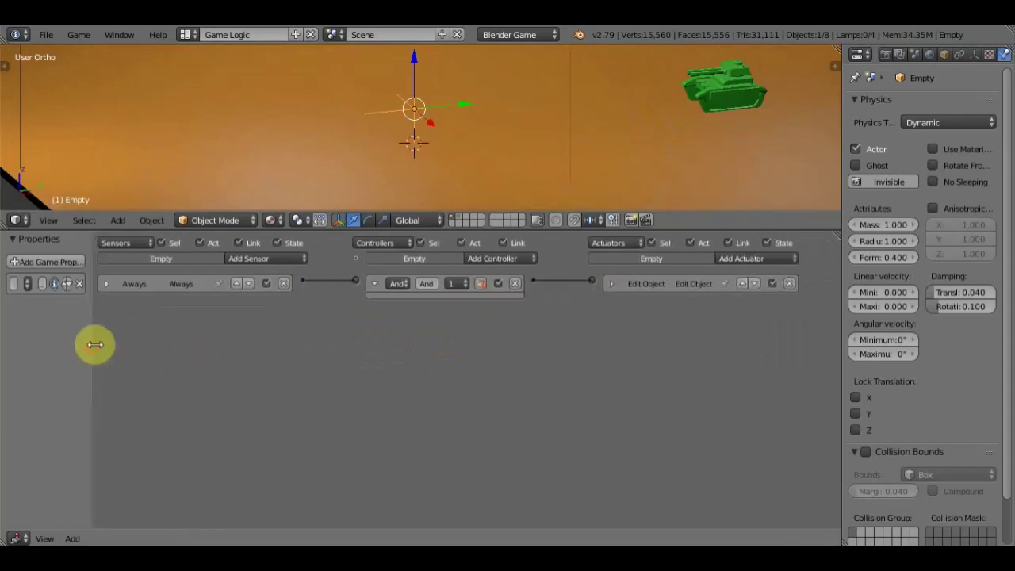
{"action": "right_click", "coordinate": [739, 91]}
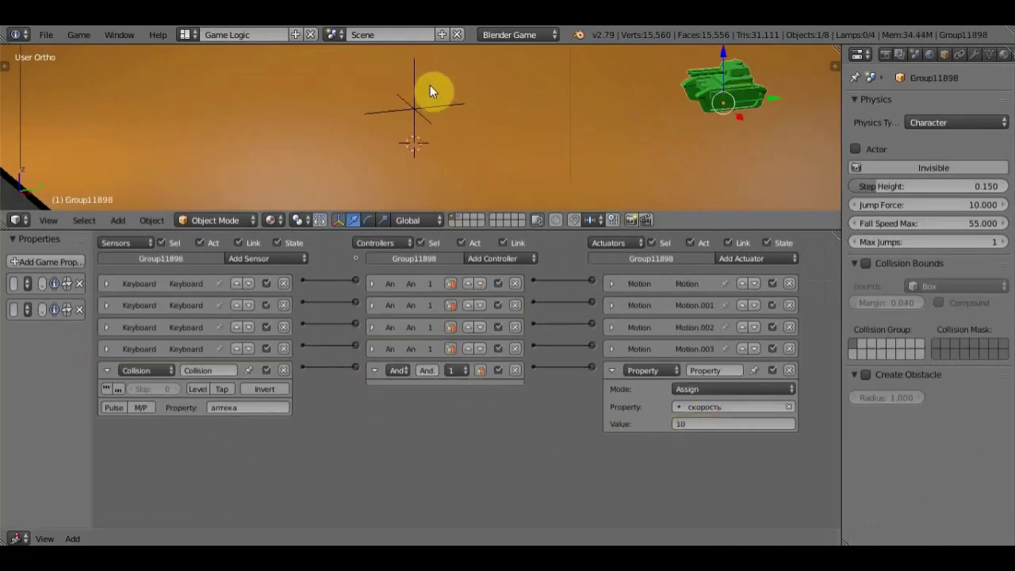
Select the medkit on its own layer, then return to the ground-and-tank layer
{"action": "left_click", "coordinate": [464, 220]}
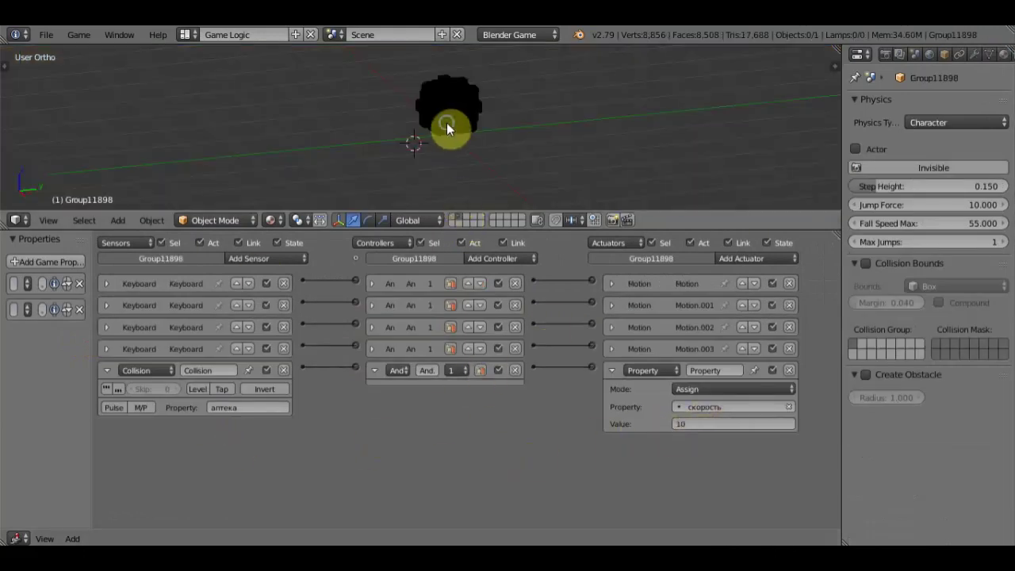
{"action": "right_click", "coordinate": [447, 127]}
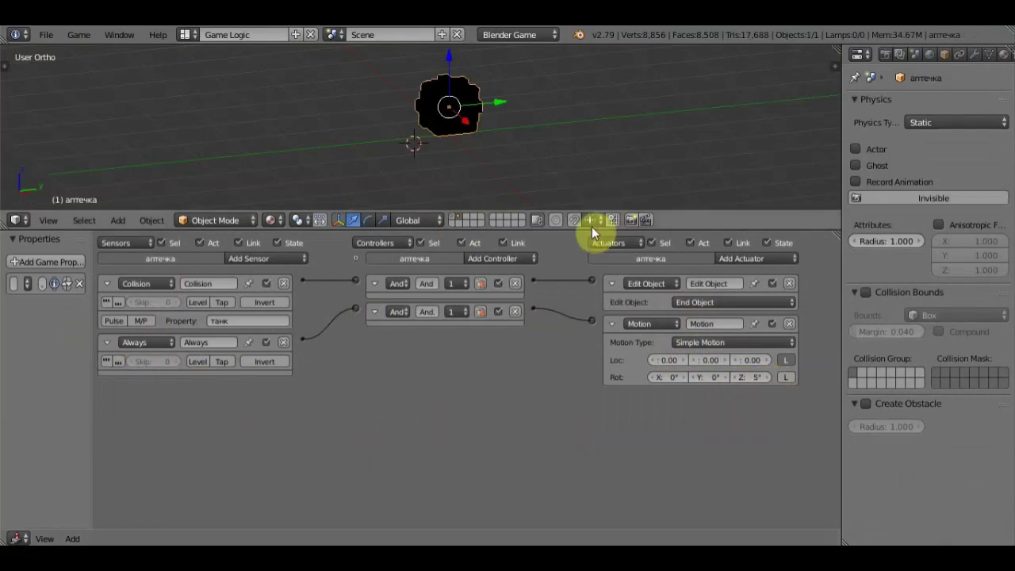
{"action": "left_click_drag", "start_coordinate": [581, 212], "coordinate": [597, 337]}
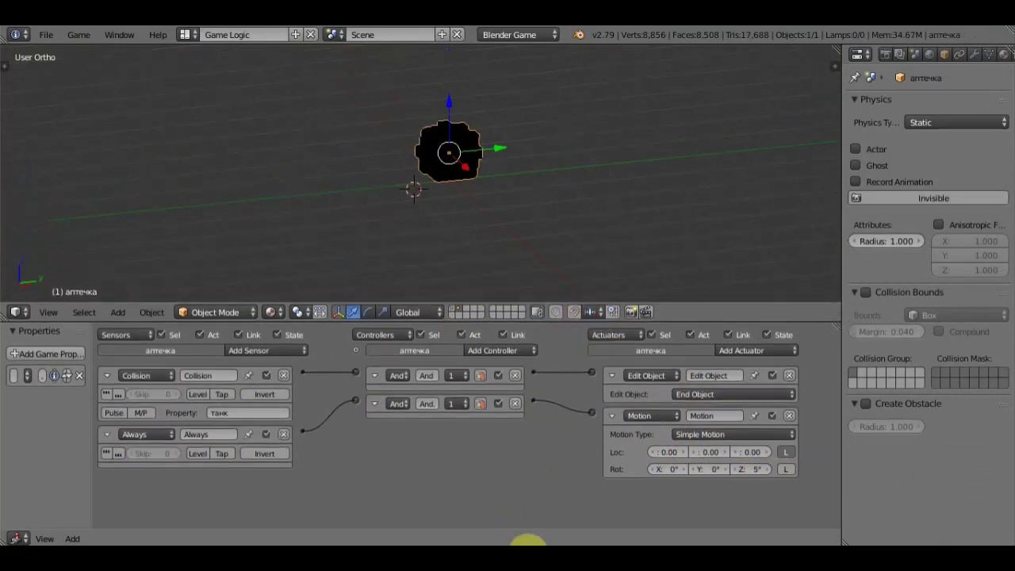
{"action": "left_click_drag", "start_coordinate": [500, 305], "coordinate": [500, 389]}
{"action": "left_click", "coordinate": [453, 398]}
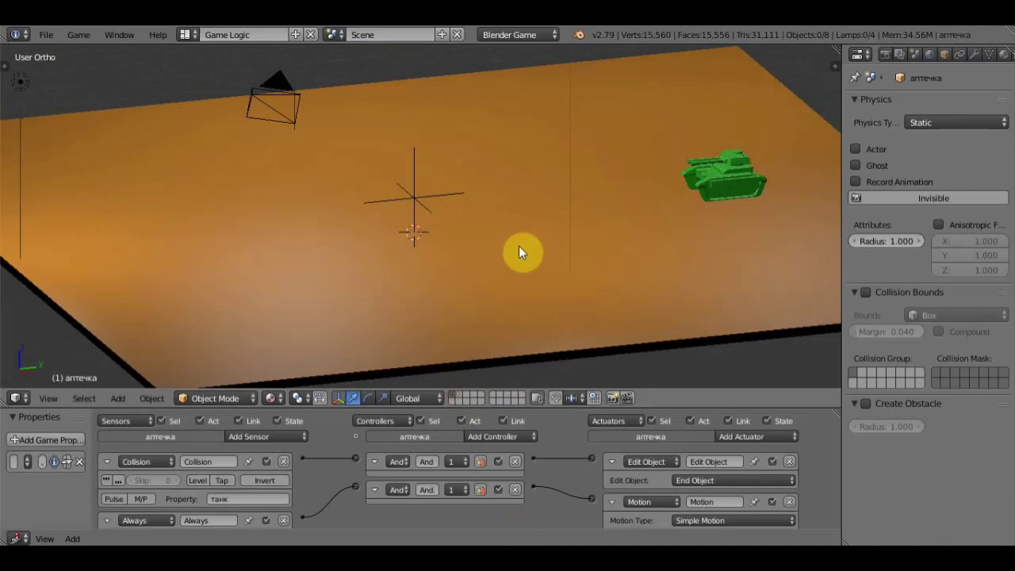
Orbit the view toward the tank and run the game to watch the spinning medkit appear
{"action": "scroll", "coordinate": [519, 244], "scroll_direction": "down", "scroll_amount": 1}
{"action": "scroll", "coordinate": [535, 238], "scroll_direction": "up", "scroll_amount": 3}
{"action": "mouse_move", "coordinate": [640, 228]}
{"action": "middle_mouse_down"}
{"action": "mouse_move", "coordinate": [521, 267]}
{"action": "mouse_move", "coordinate": [502, 243]}
{"action": "mouse_move", "coordinate": [534, 239]}
{"action": "middle_mouse_up"}
{"action": "key", "text": "p"}
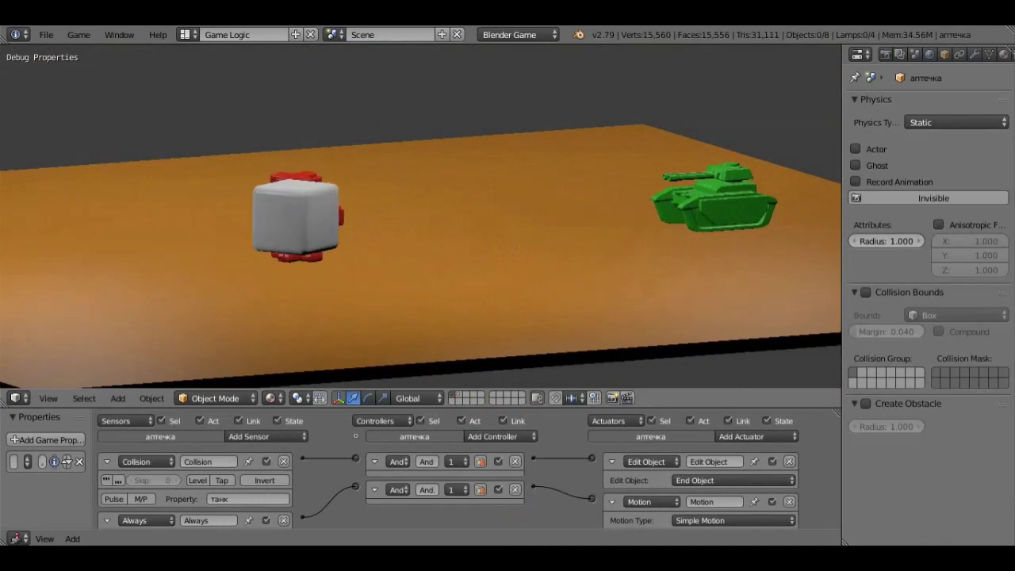
{"action": "key", "text": "Escape"}
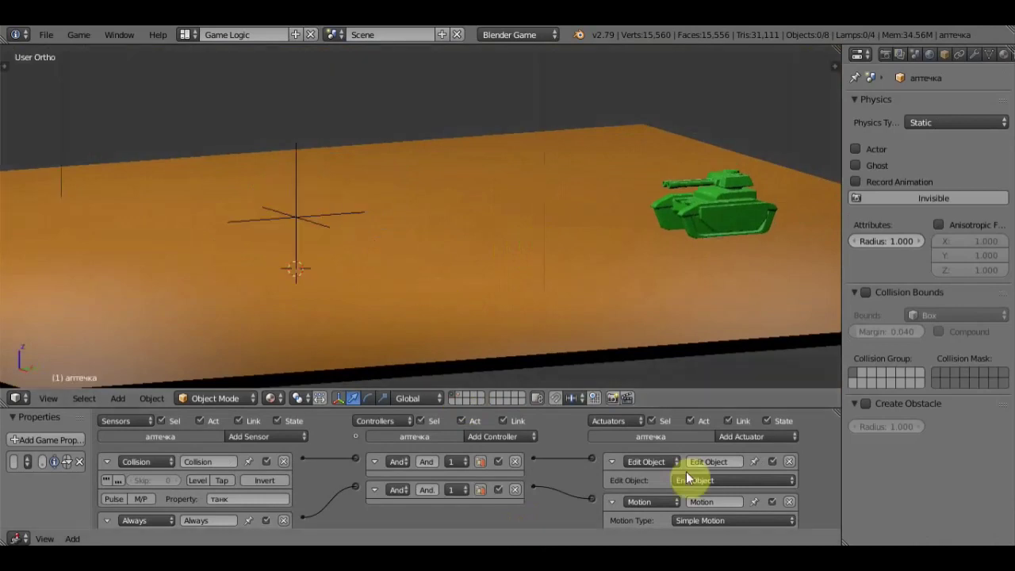
{"action": "left_click_drag", "start_coordinate": [683, 405], "coordinate": [705, 283]}
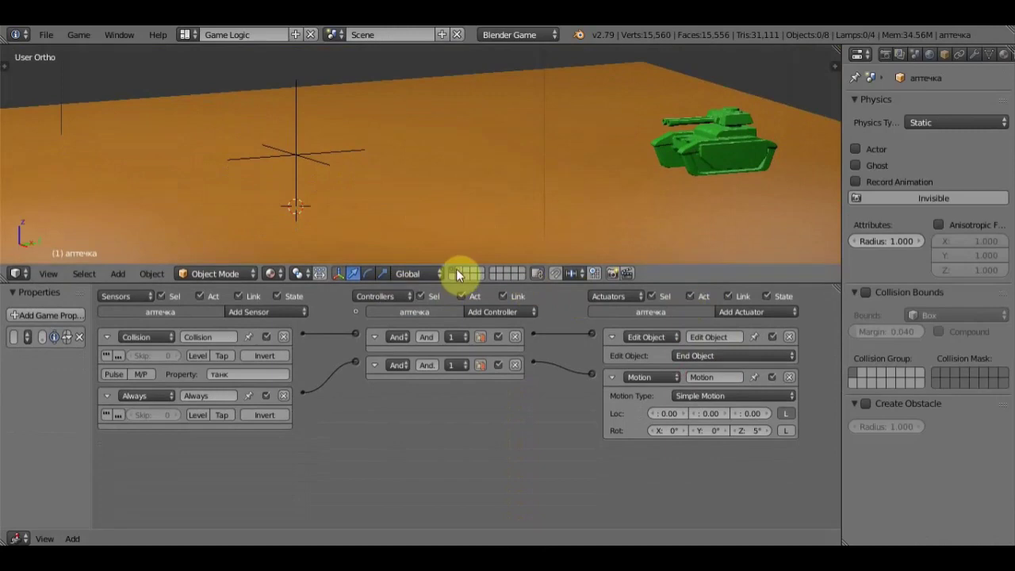
Change the medkit's Motion rotation from 5° on Z to 5° on X and test-run it
{"action": "left_click", "coordinate": [457, 271]}
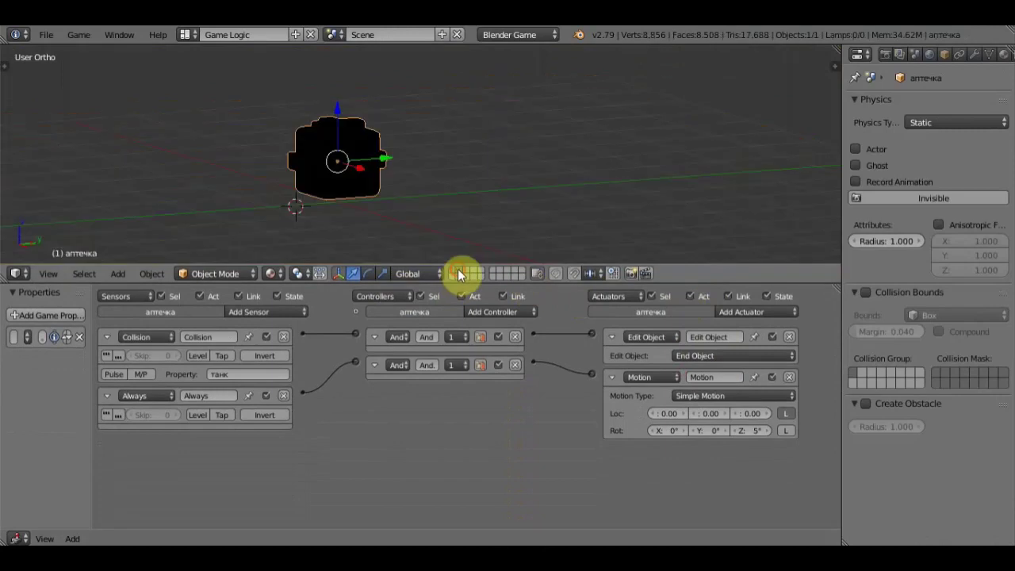
{"action": "left_click", "coordinate": [751, 432]}
{"action": "type", "text": "0"}
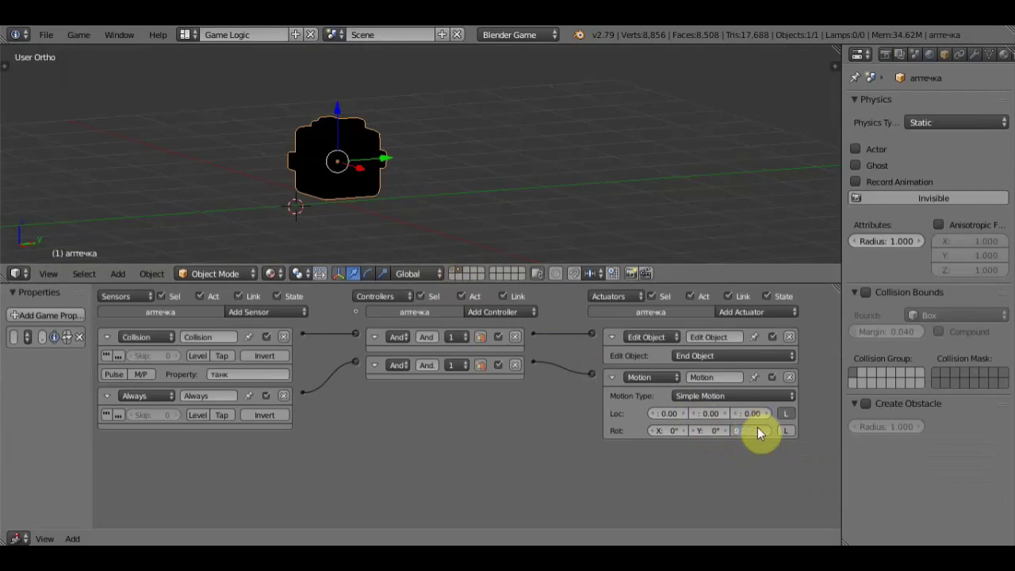
{"action": "key", "text": "Return"}
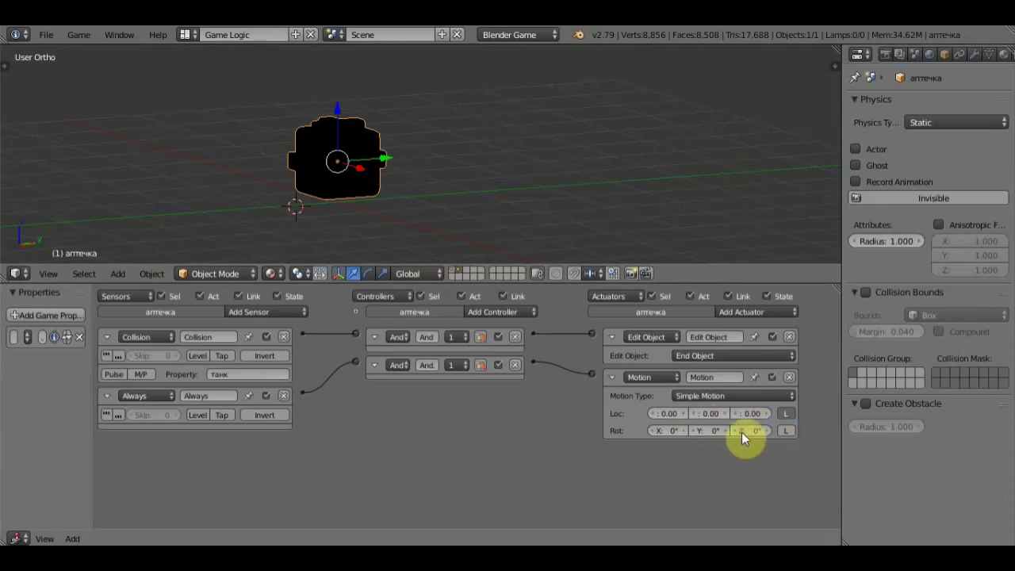
{"action": "left_click", "coordinate": [672, 432]}
{"action": "double_click", "coordinate": [671, 431]}
{"action": "type", "text": "5"}
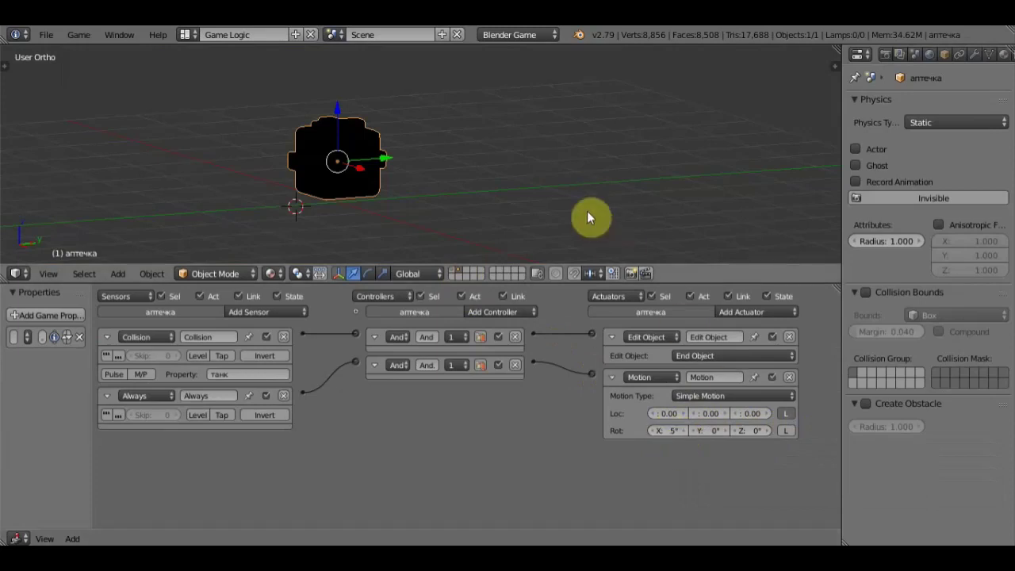
{"action": "left_click", "coordinate": [458, 266]}
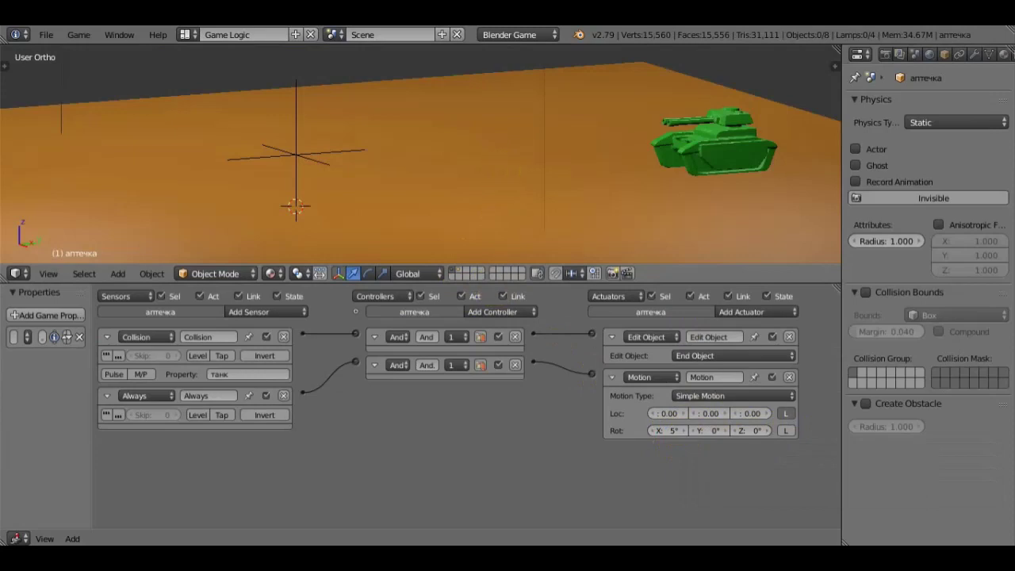
{"action": "key", "text": "p"}
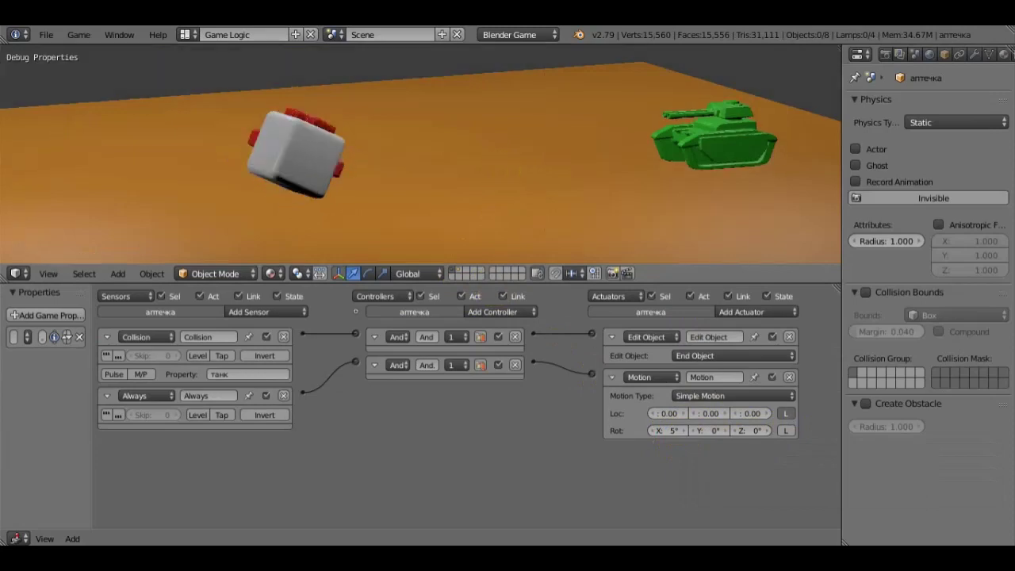
{"action": "key", "text": "Escape"}
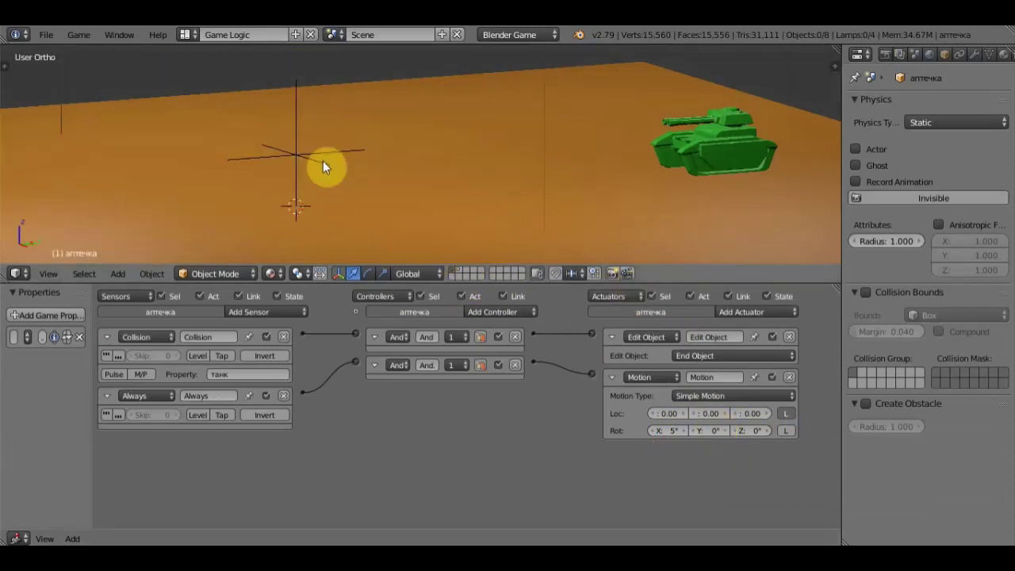
Select the Empty, inspect its Add Object actuator's angular velocity, and test the spawning
{"action": "right_click", "coordinate": [299, 157]}
{"action": "right_click", "coordinate": [294, 157]}
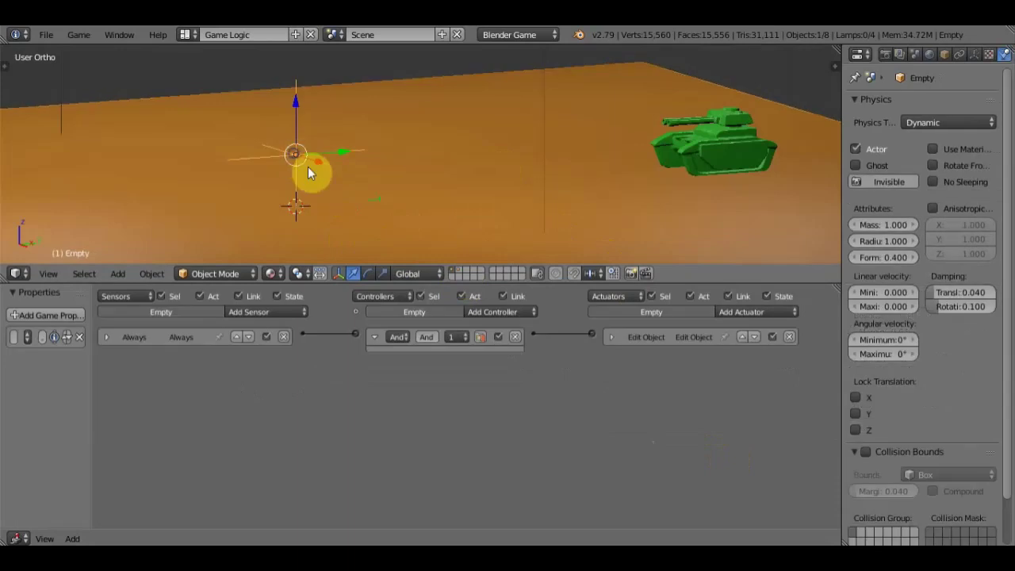
{"action": "left_click", "coordinate": [613, 338]}
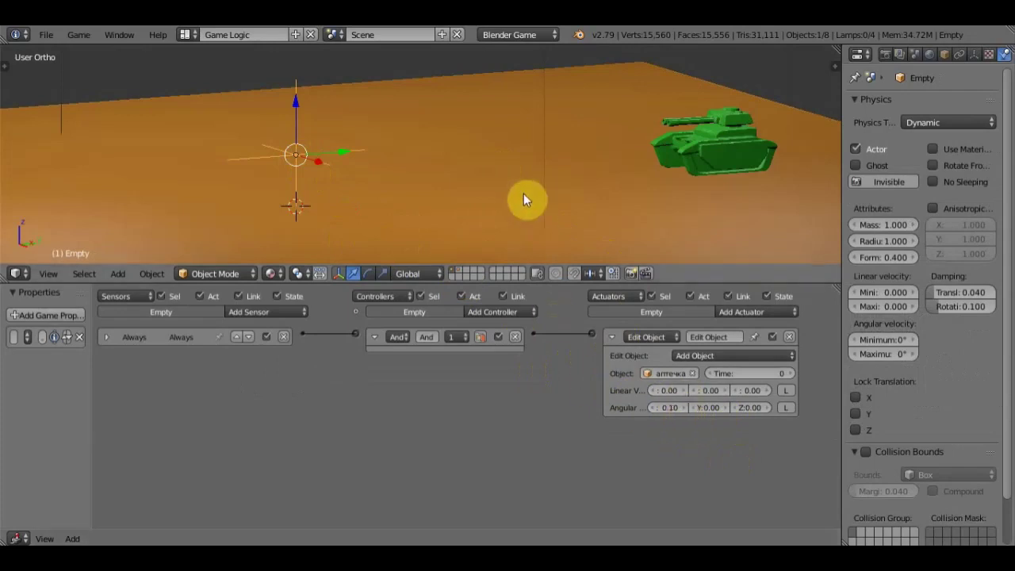
{"action": "key", "text": "p"}
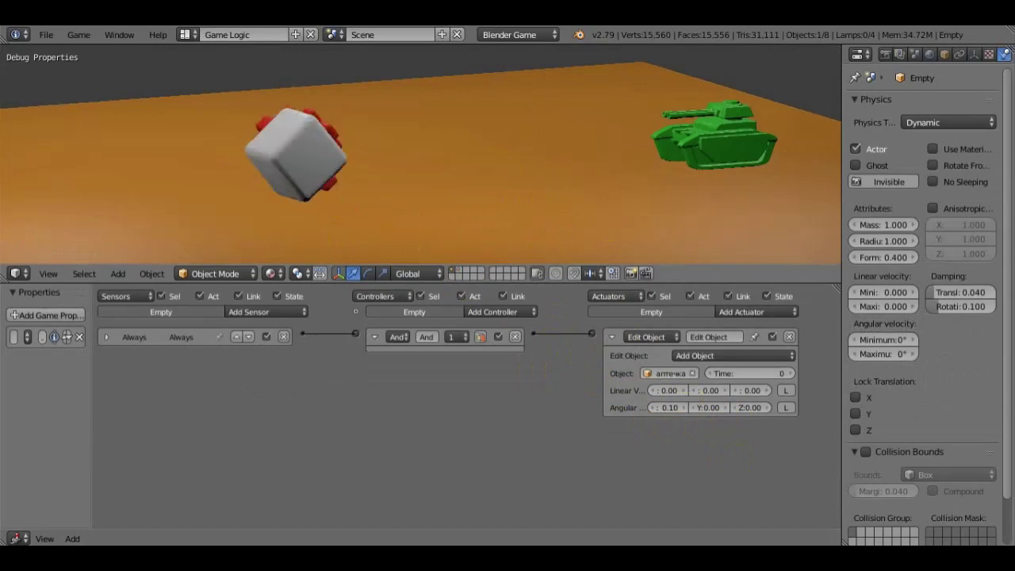
{"action": "key", "text": "Escape"}
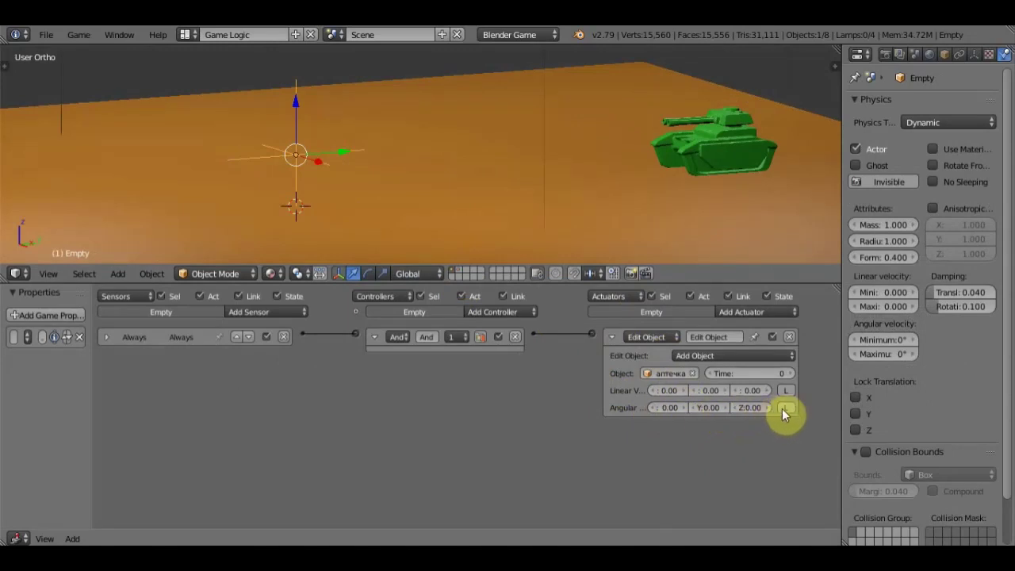
Try a Y angular velocity of 5 on the spawned medkit and test-run the game
{"action": "left_click", "coordinate": [711, 409]}
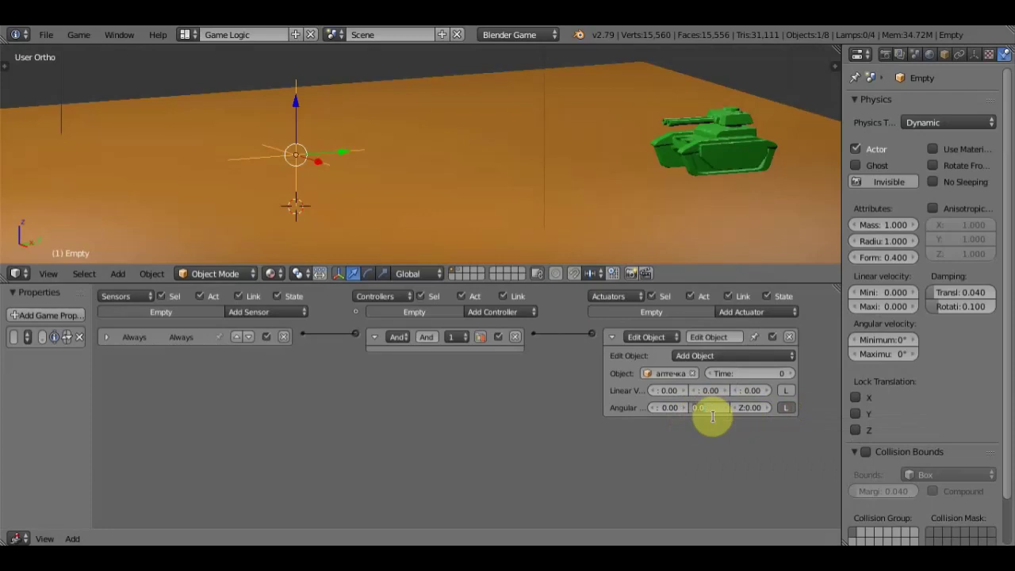
{"action": "type", "text": "9"}
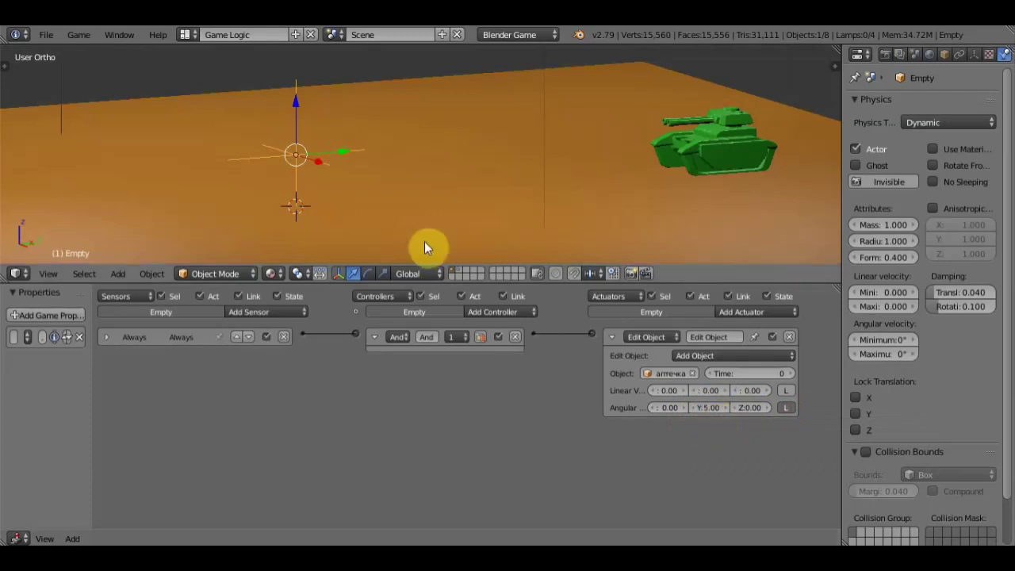
{"action": "type", "text": "p"}
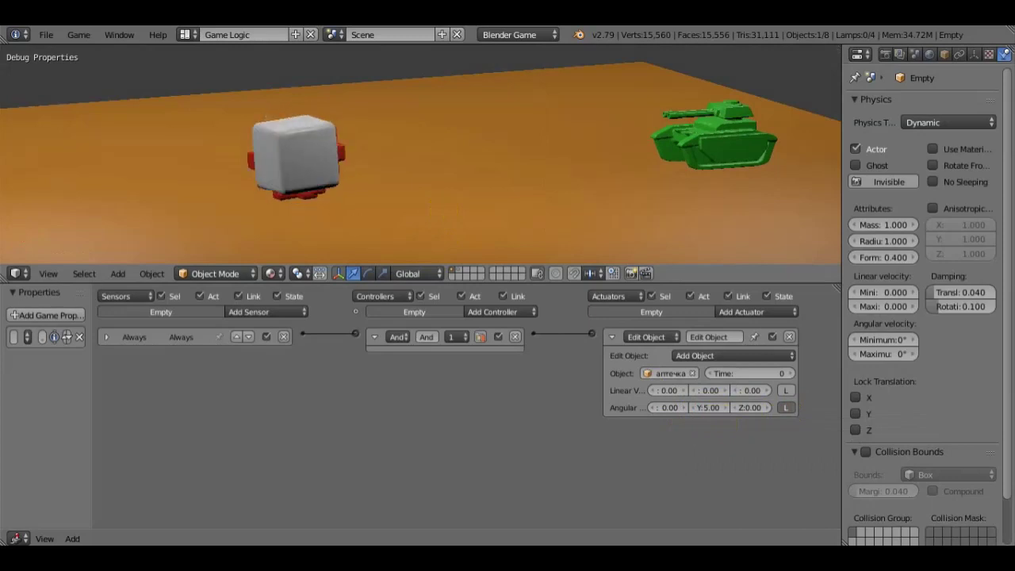
{"action": "key", "text": "Escape"}
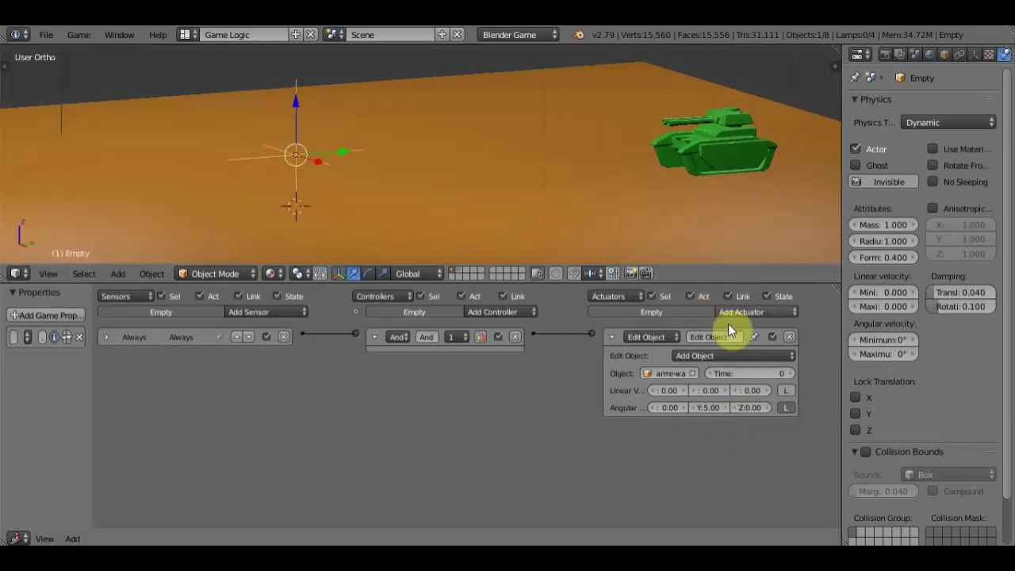
Reset the medkit's Y angular velocity to 0, set Time to 1, and run the game
{"action": "left_click", "coordinate": [707, 411]}
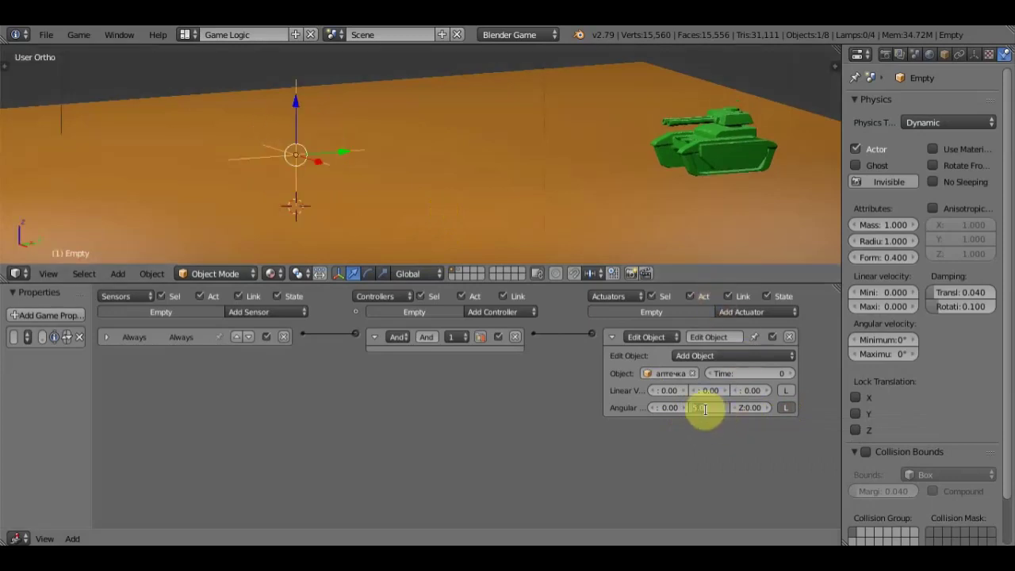
{"action": "type", "text": "9"}
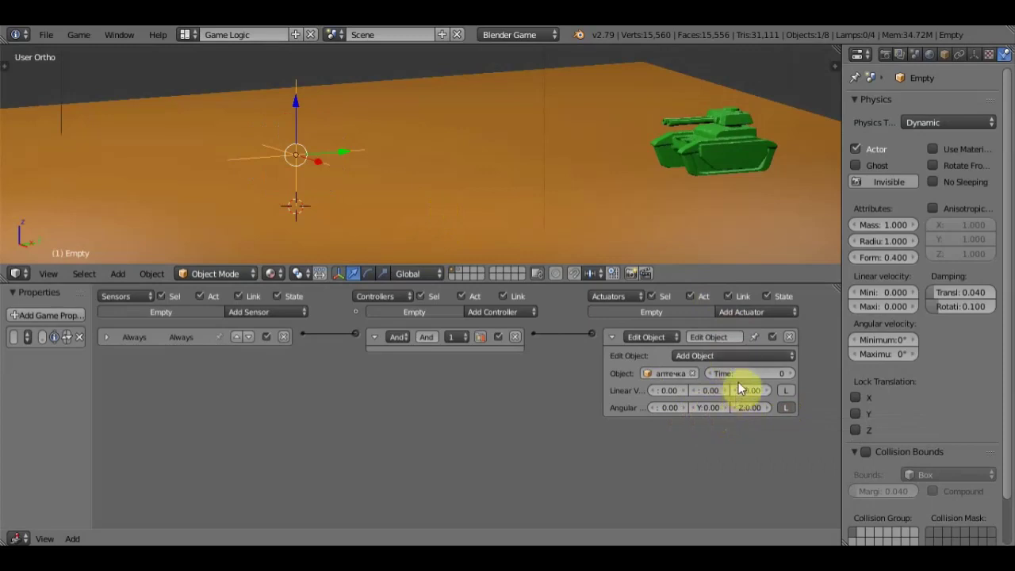
{"action": "left_click", "coordinate": [791, 373]}
{"action": "key", "text": "p"}
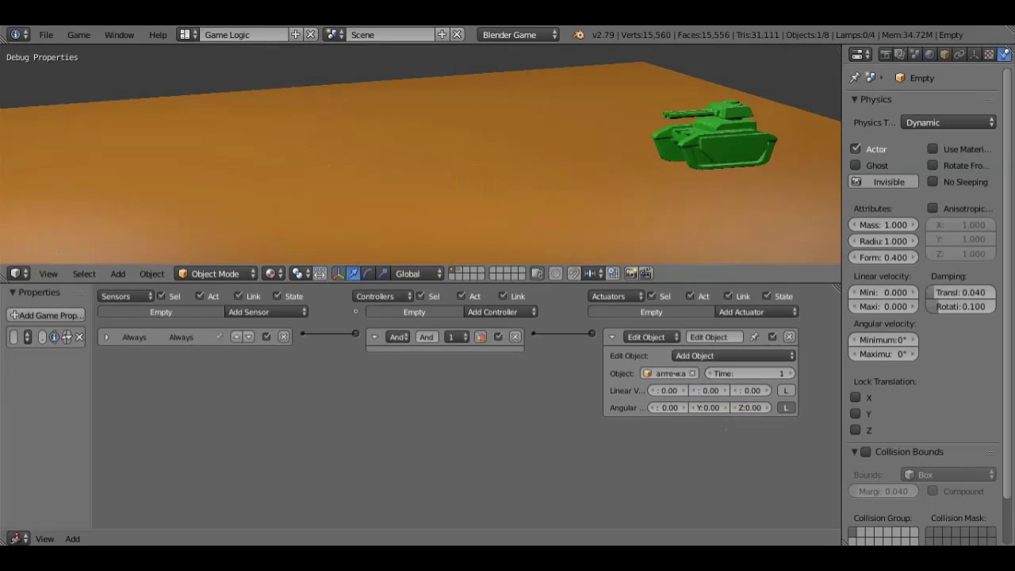
Switch the Empty's Edit Object actuator to Track To and test it in game
{"action": "key", "text": "Escape"}
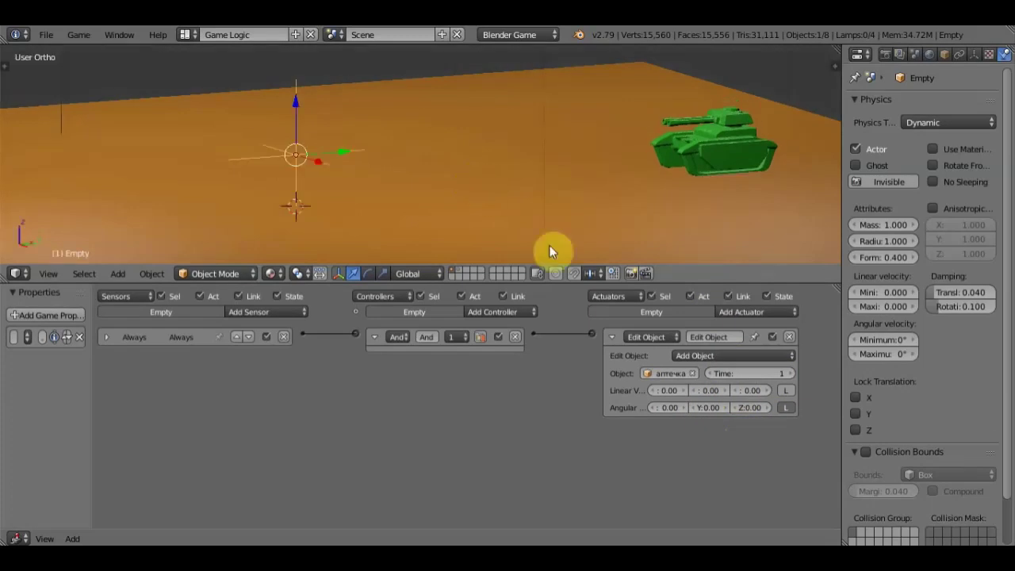
{"action": "left_click", "coordinate": [710, 375]}
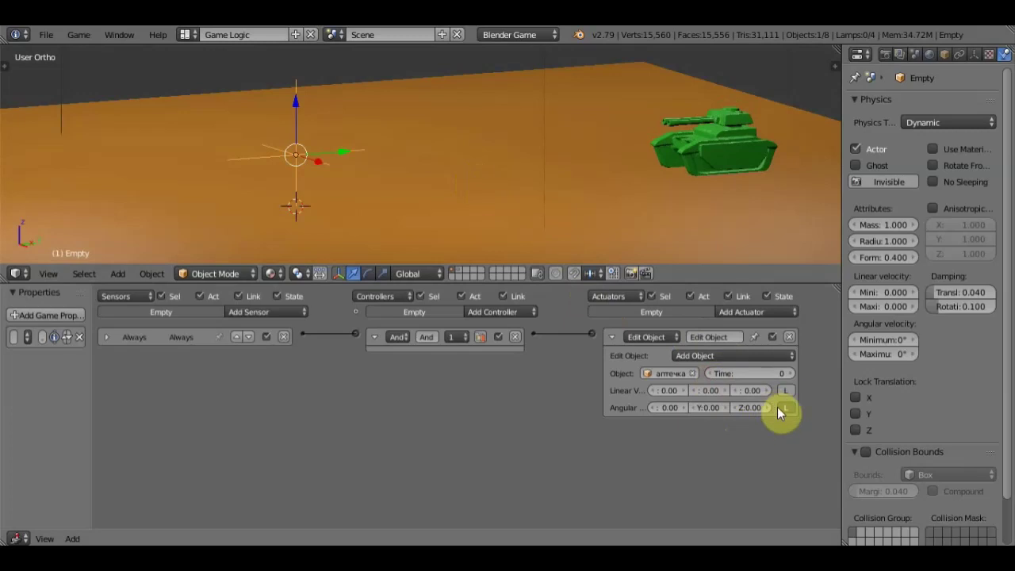
{"action": "left_click", "coordinate": [715, 359]}
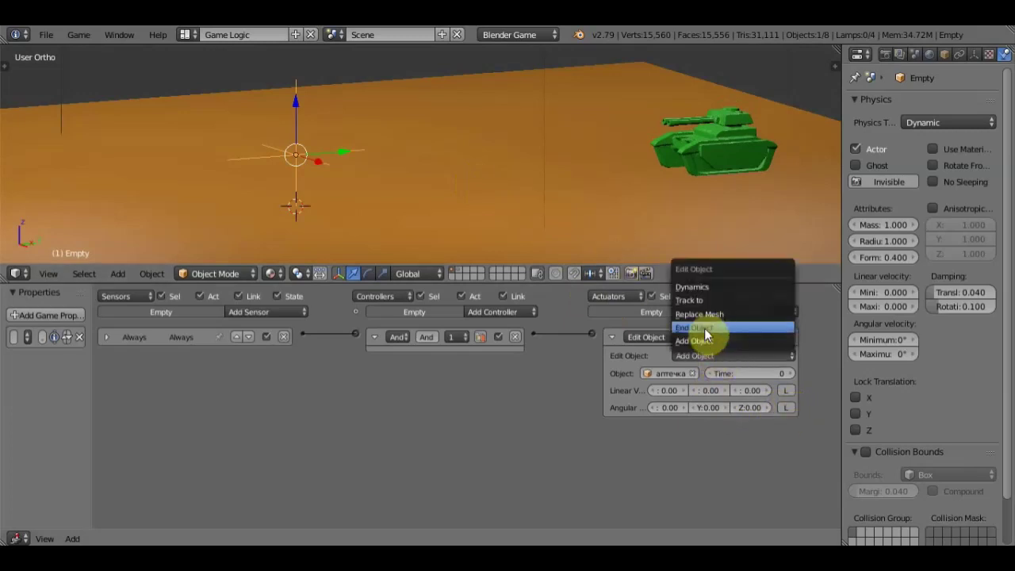
{"action": "left_click", "coordinate": [690, 300]}
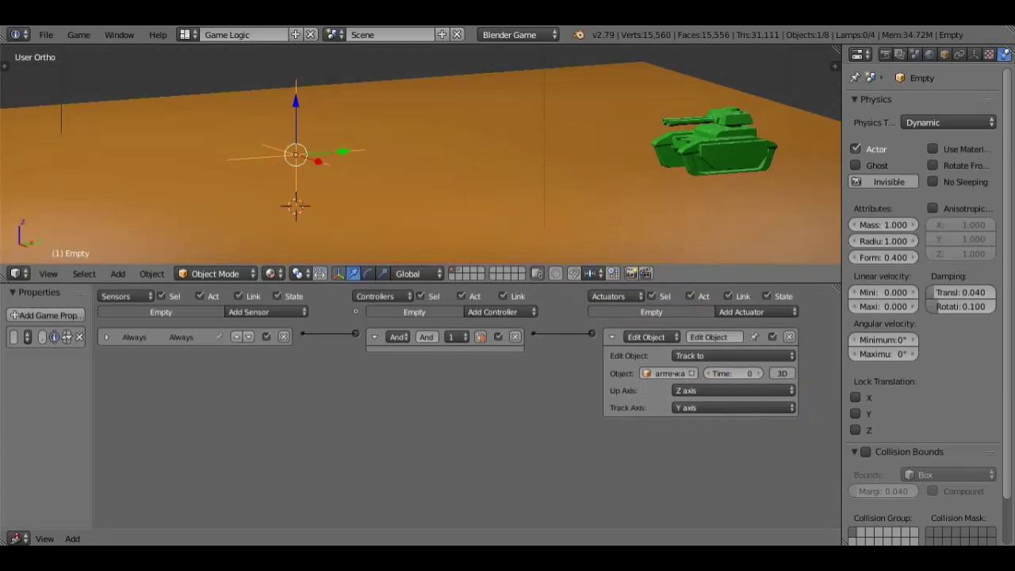
{"action": "key", "text": "p"}
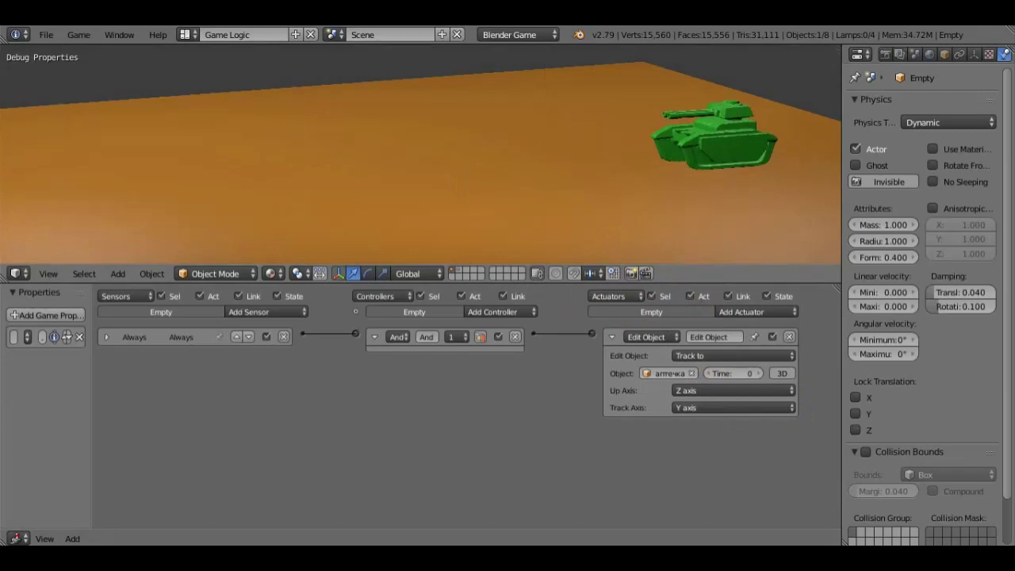
{"action": "key", "text": "Escape"}
Switch the actuator back to Add Object and test that the medkit spawns
{"action": "left_click", "coordinate": [736, 355]}
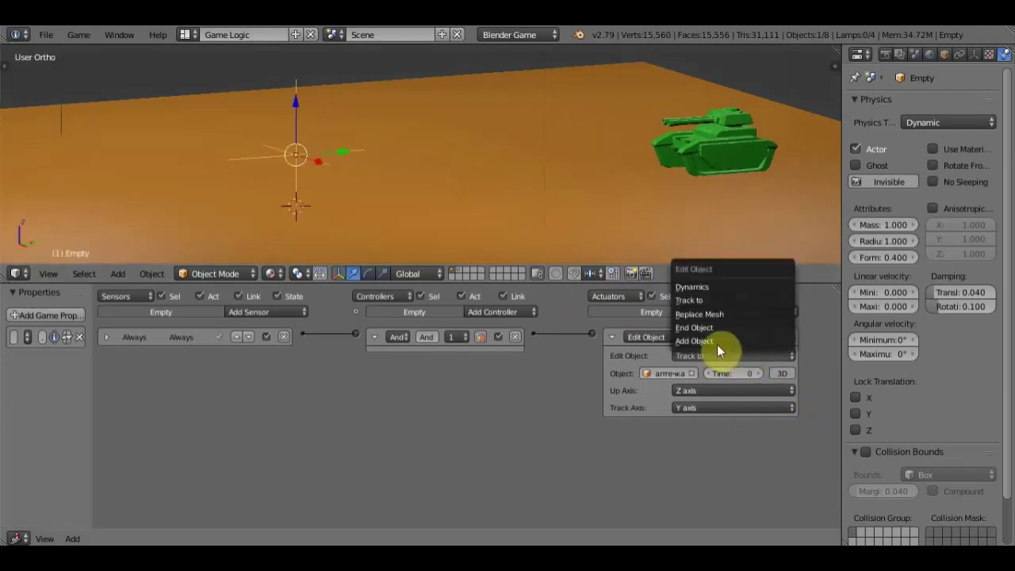
{"action": "left_click", "coordinate": [713, 341]}
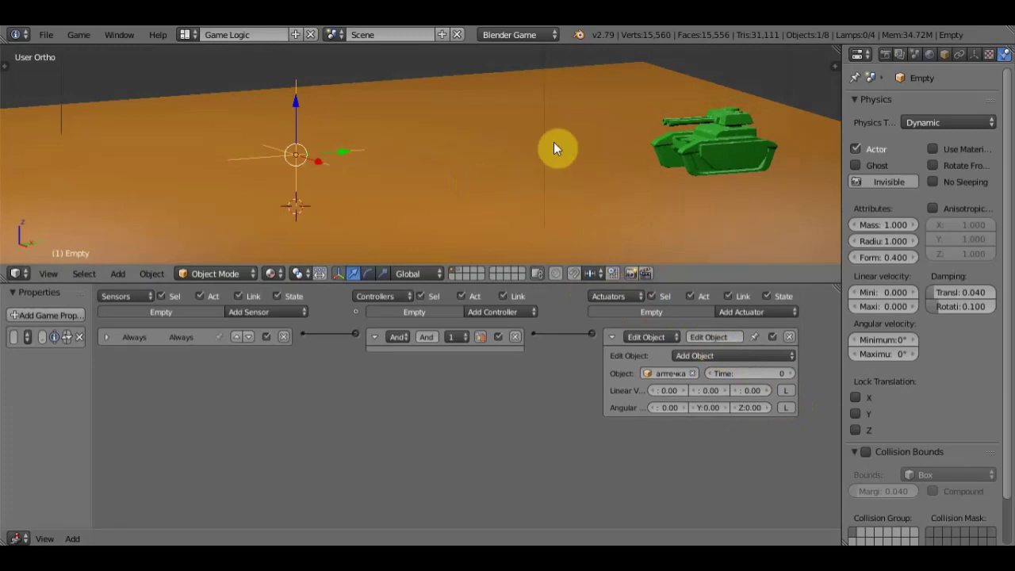
{"action": "key", "text": "p"}
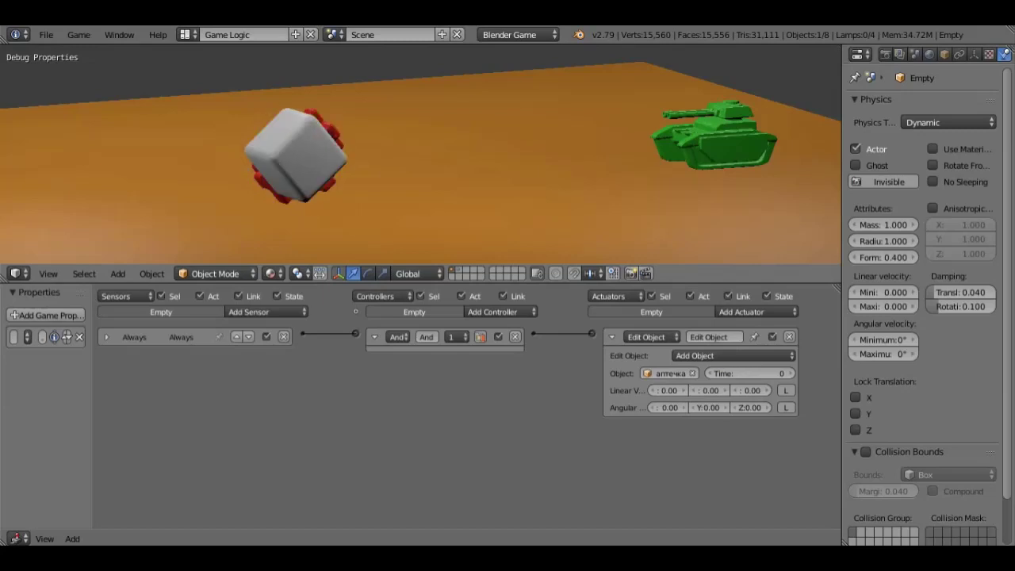
{"action": "key", "text": "Escape"}
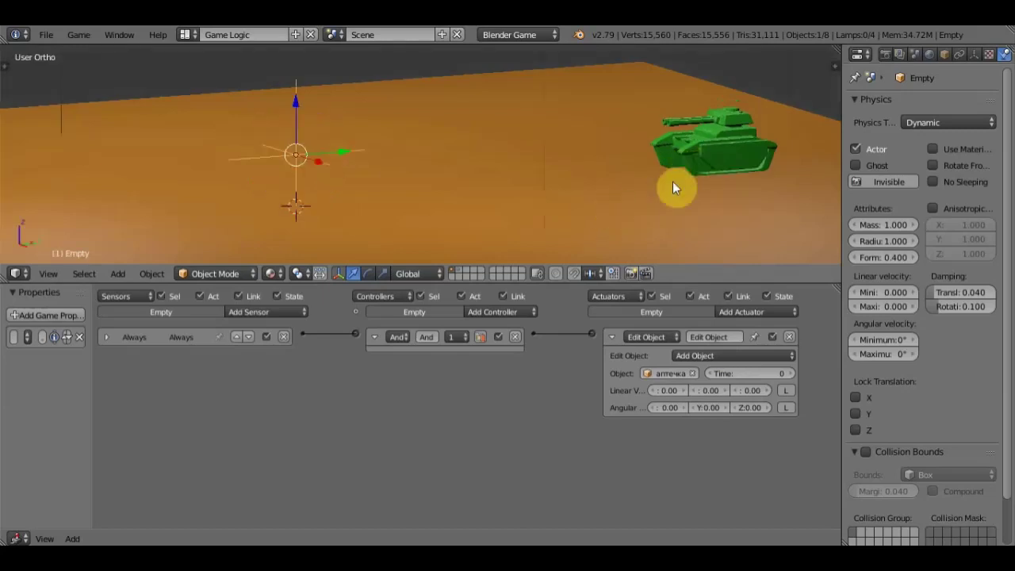
Enlarge the 3D view and frame the tank and Empty in the viewport
{"action": "scroll", "coordinate": [666, 194], "scroll_direction": "down", "scroll_amount": 2}
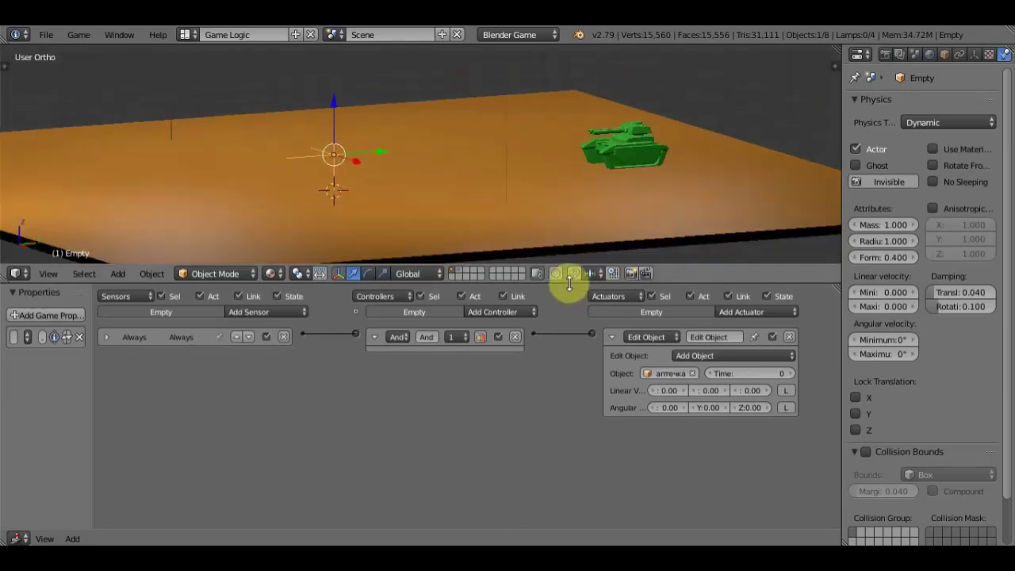
{"action": "left_click_drag", "start_coordinate": [569, 283], "coordinate": [582, 379]}
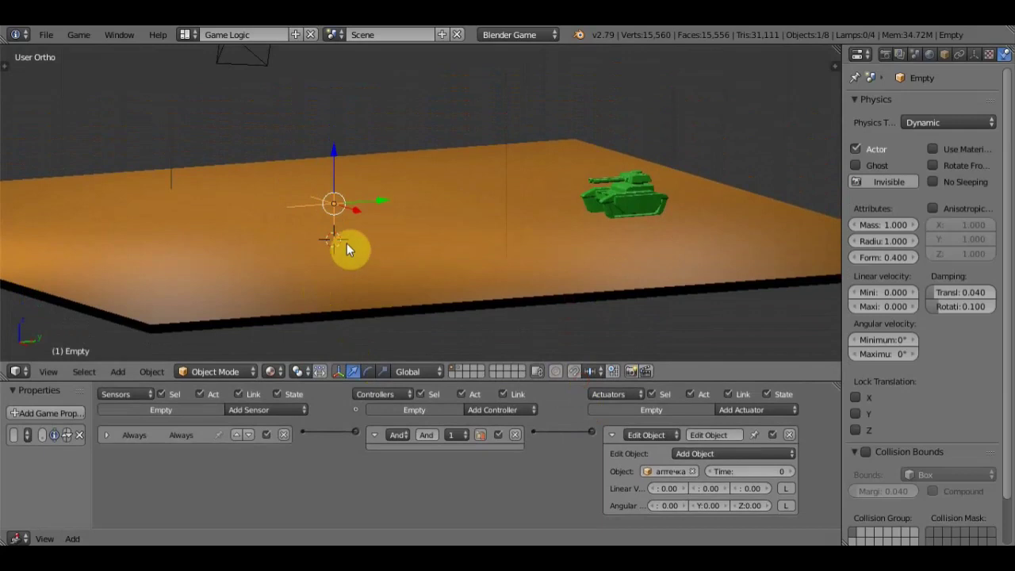
{"action": "mouse_move", "coordinate": [353, 241]}
{"action": "middle_mouse_down"}
{"action": "mouse_move", "coordinate": [478, 248]}
{"action": "mouse_move", "coordinate": [382, 228]}
{"action": "mouse_move", "coordinate": [487, 222]}
{"action": "mouse_move", "coordinate": [432, 236]}
{"action": "mouse_move", "coordinate": [382, 219]}
{"action": "middle_mouse_up"}
{"action": "middle_click_drag", "start_coordinate": [445, 201], "coordinate": [559, 186], "text": "shift"}
Toggle Game > Deprecation Warnings and test-run the game to watch the medkit spawn
{"action": "left_click", "coordinate": [87, 34]}
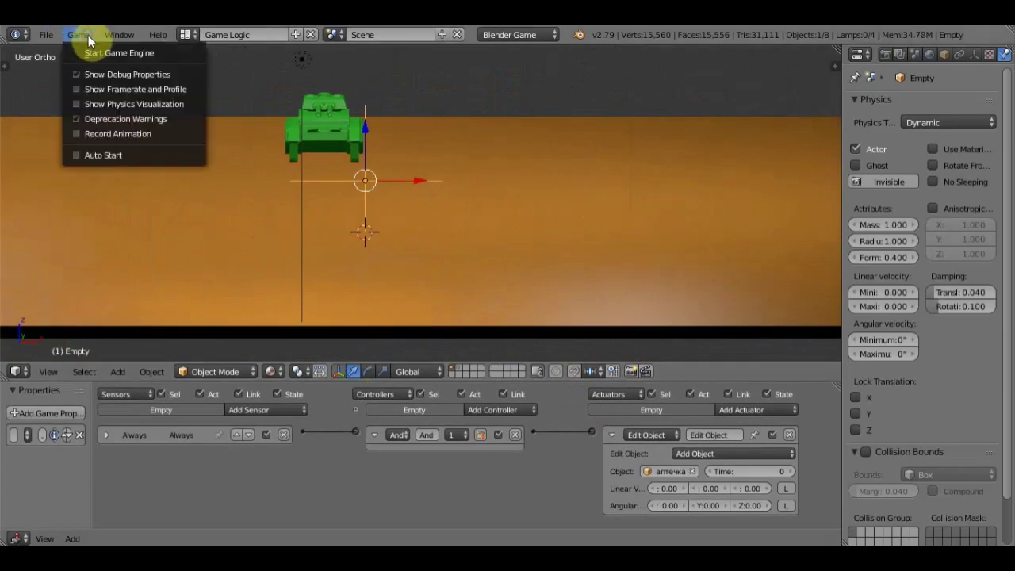
{"action": "left_click", "coordinate": [75, 123]}
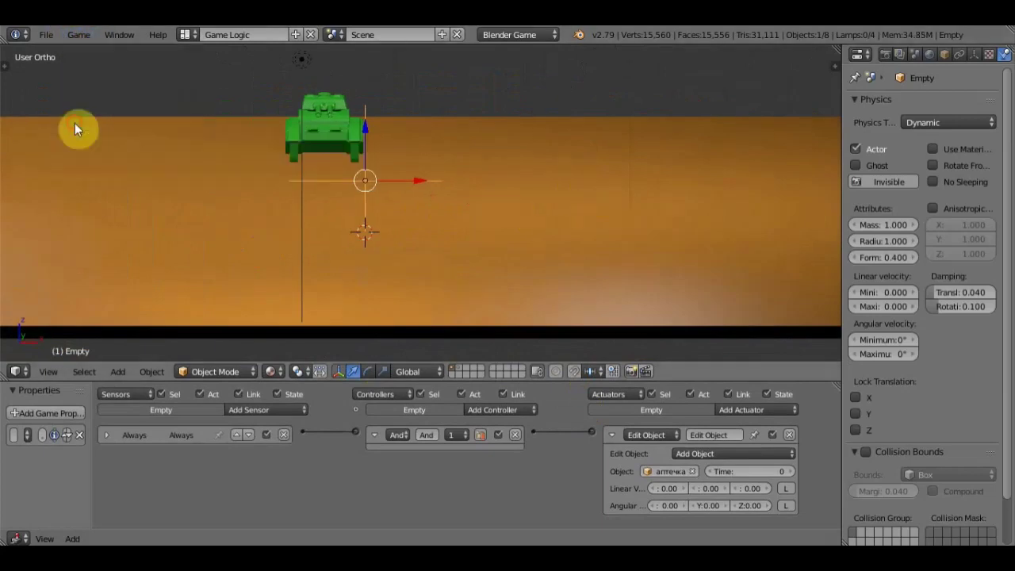
{"action": "scroll", "coordinate": [415, 226], "scroll_direction": "down", "scroll_amount": 2}
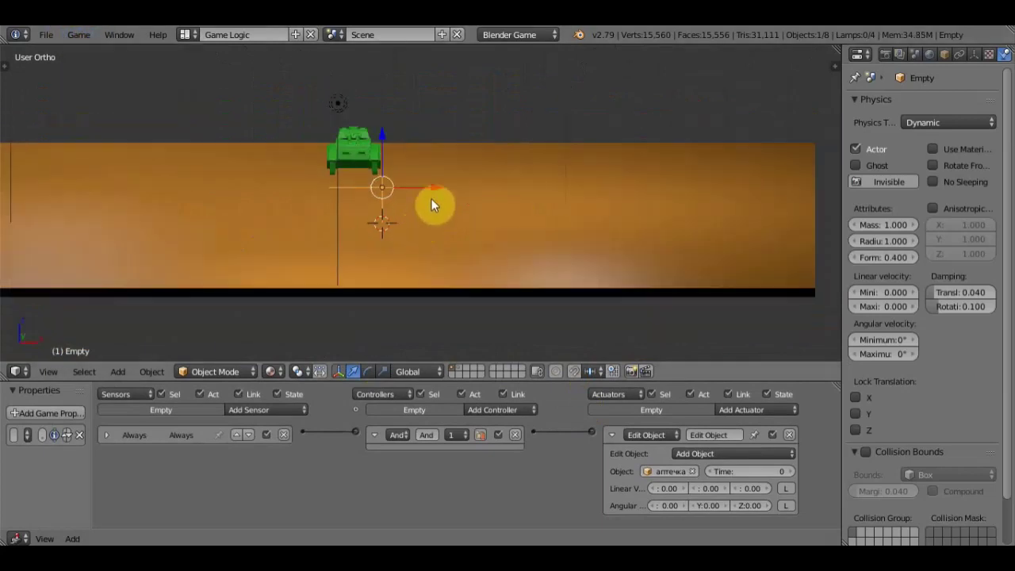
{"action": "key", "text": "p"}
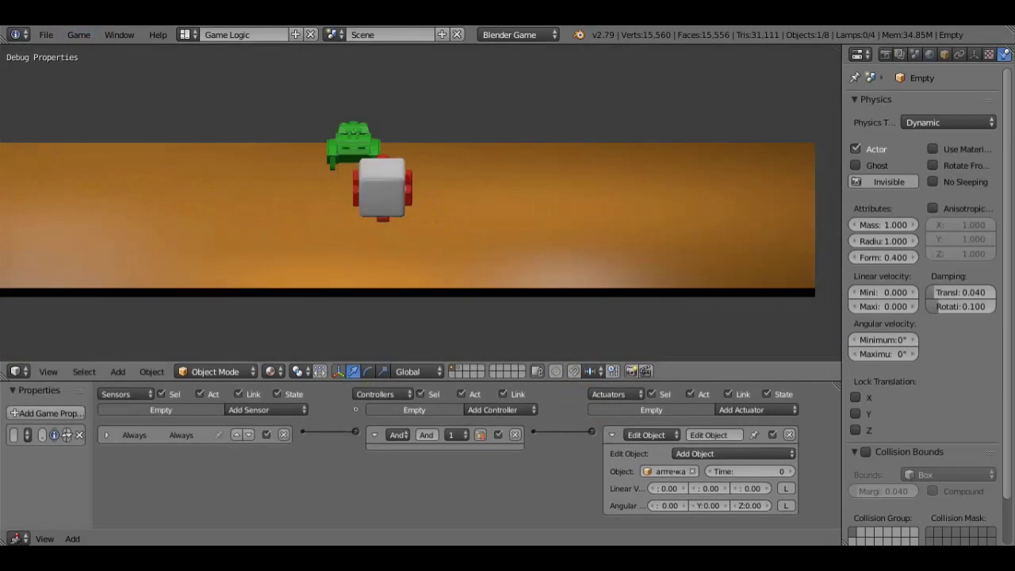
{"action": "key", "text": "Escape"}
{"action": "mouse_move", "coordinate": [491, 105]}
{"action": "middle_mouse_down"}
{"action": "mouse_move", "coordinate": [517, 162]}
{"action": "mouse_move", "coordinate": [386, 172]}
{"action": "mouse_move", "coordinate": [566, 215]}
{"action": "mouse_move", "coordinate": [580, 196]}
{"action": "mouse_move", "coordinate": [565, 178]}
{"action": "mouse_move", "coordinate": [589, 186]}
{"action": "mouse_move", "coordinate": [560, 204]}
{"action": "middle_mouse_up"}
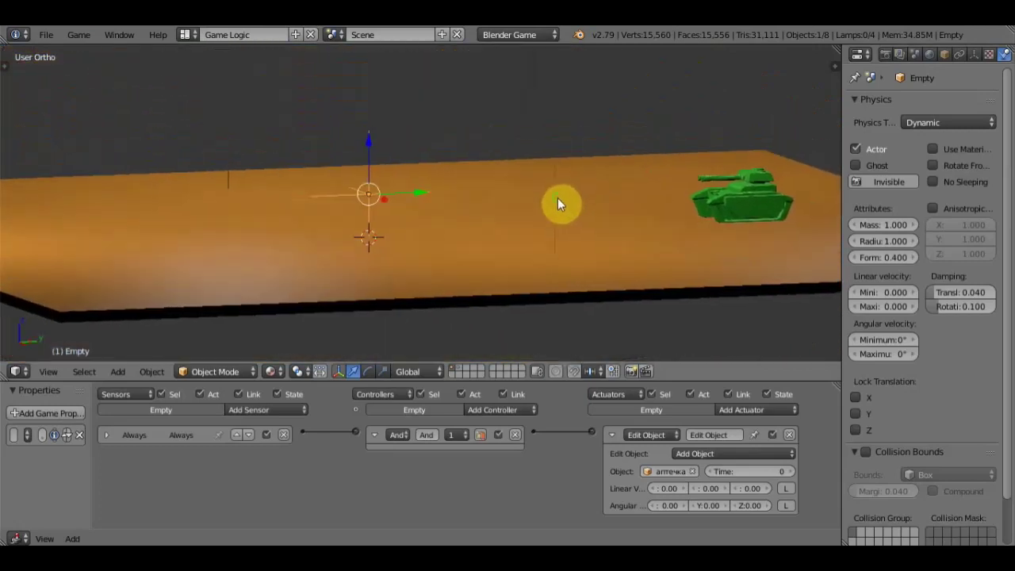
{"action": "scroll", "coordinate": [558, 204], "scroll_direction": "up", "scroll_amount": 2}
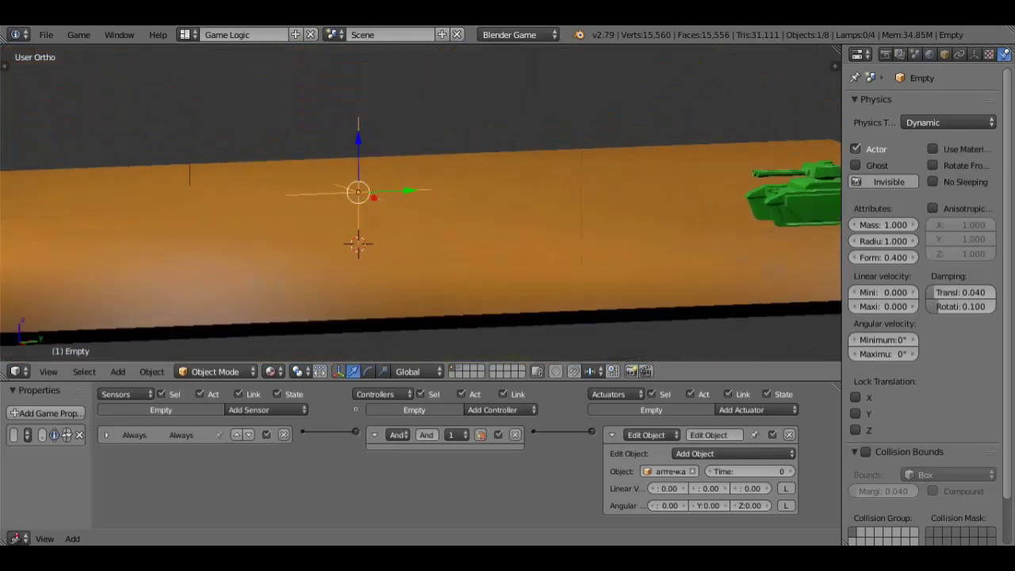
{"action": "key", "text": "p"}
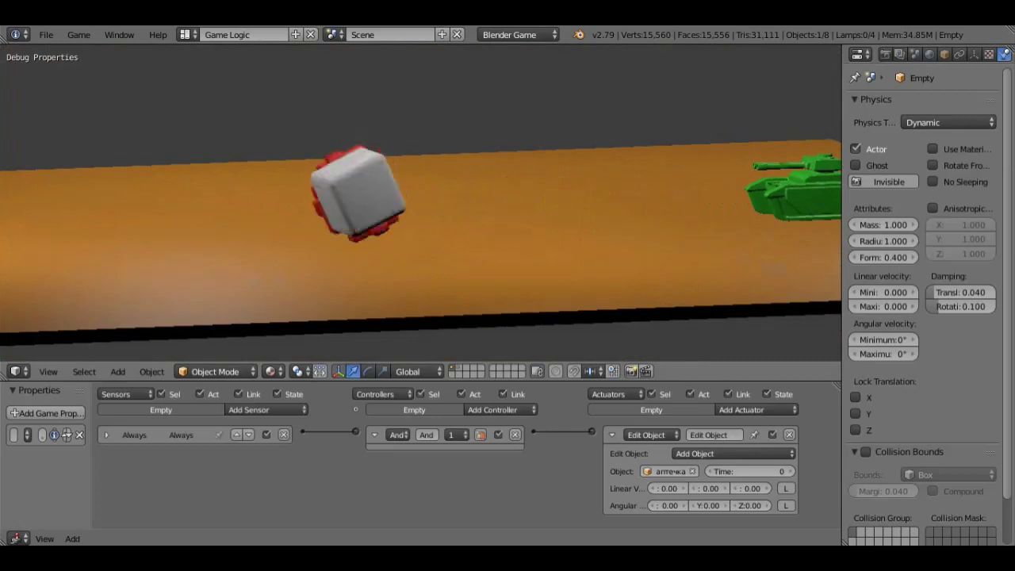
{"action": "key", "text": "Escape"}
{"action": "mouse_move", "coordinate": [550, 179]}
{"action": "middle_mouse_down"}
{"action": "mouse_move", "coordinate": [636, 184]}
{"action": "mouse_move", "coordinate": [576, 202]}
{"action": "mouse_move", "coordinate": [328, 172]}
{"action": "middle_mouse_up"}
{"action": "middle_click_drag", "start_coordinate": [409, 170], "coordinate": [426, 172]}
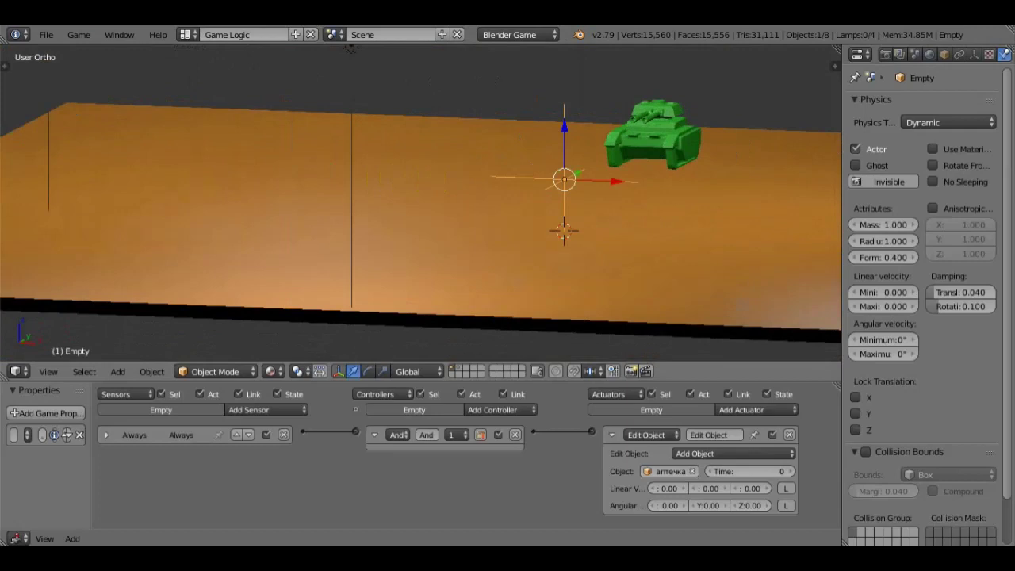
{"action": "key", "text": "p"}
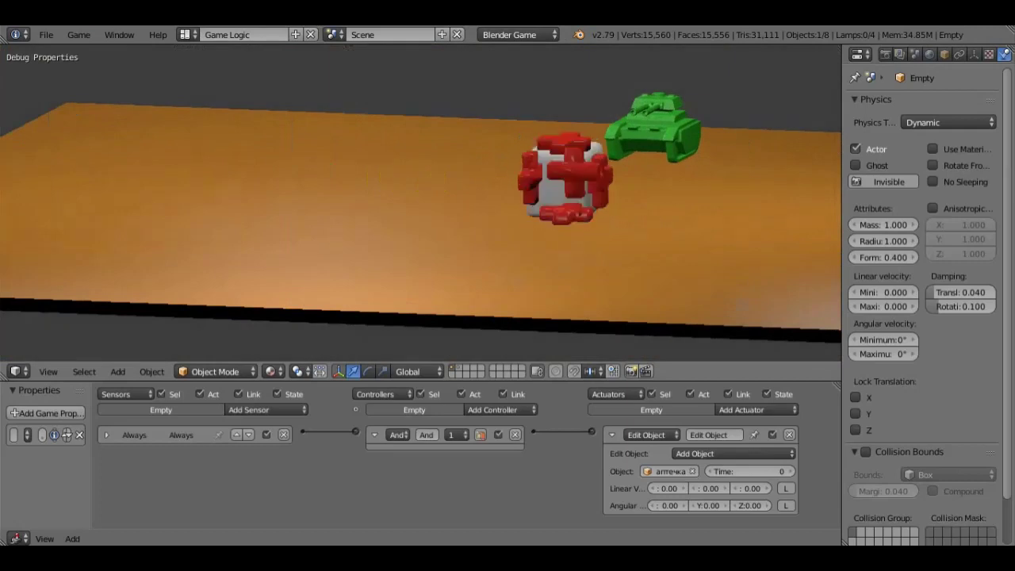
{"action": "key", "text": "Escape"}
{"action": "key", "text": "KP_7"}
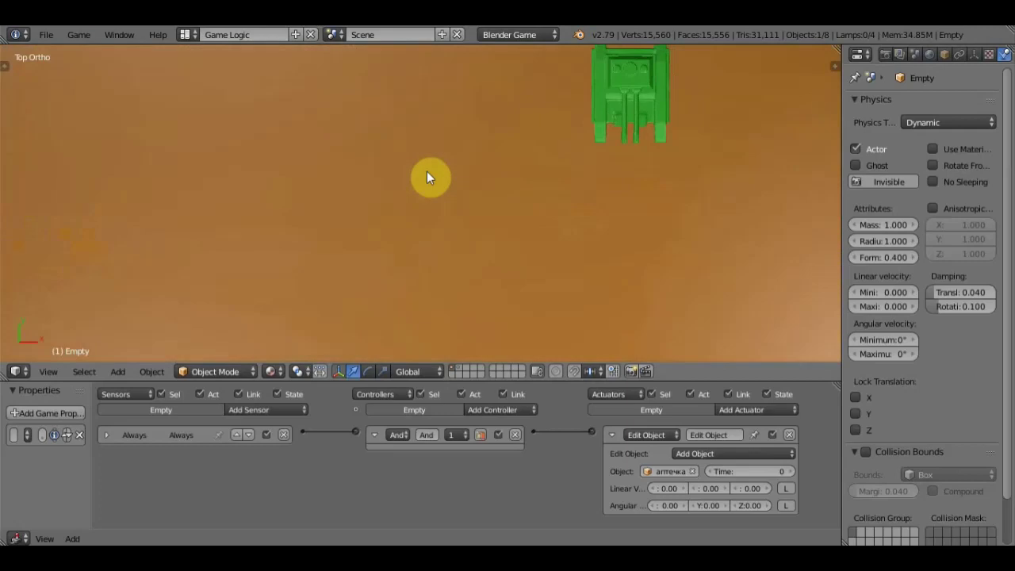
{"action": "scroll", "coordinate": [427, 171], "scroll_direction": "down", "scroll_amount": 1}
{"action": "scroll", "coordinate": [427, 171], "scroll_direction": "down", "scroll_amount": 3}
{"action": "scroll", "coordinate": [444, 178], "scroll_direction": "down", "scroll_amount": 2}
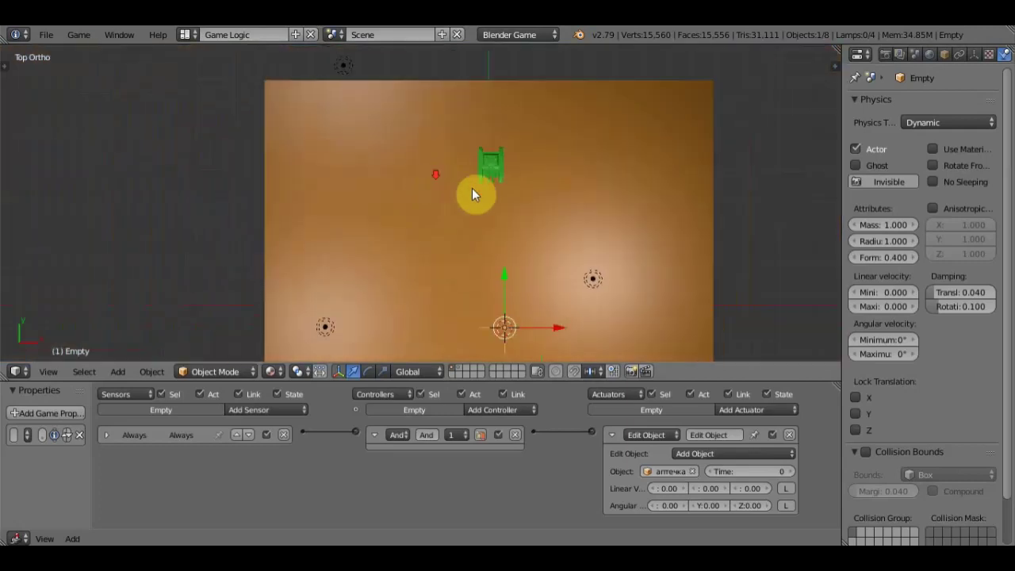
{"action": "mouse_move", "coordinate": [718, 234]}
{"action": "middle_mouse_down", "text": "shift"}
{"action": "mouse_move", "coordinate": [712, 173]}
{"action": "mouse_move", "coordinate": [678, 106]}
{"action": "middle_mouse_up", "text": "shift"}
{"action": "scroll", "coordinate": [713, 173], "scroll_direction": "up", "scroll_amount": 1}
{"action": "scroll", "coordinate": [713, 169], "scroll_direction": "up", "scroll_amount": 1}
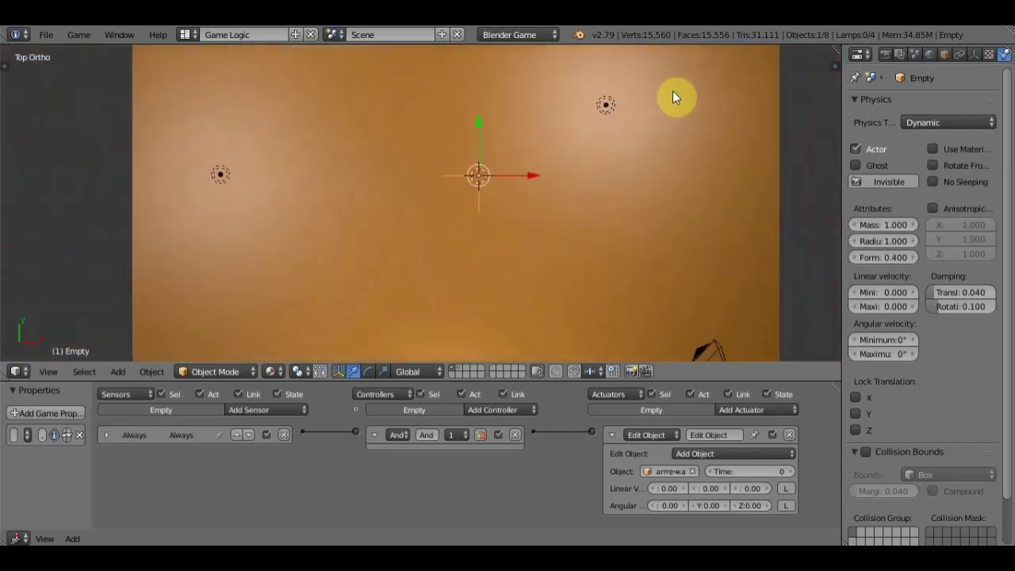
{"action": "key", "text": "p"}
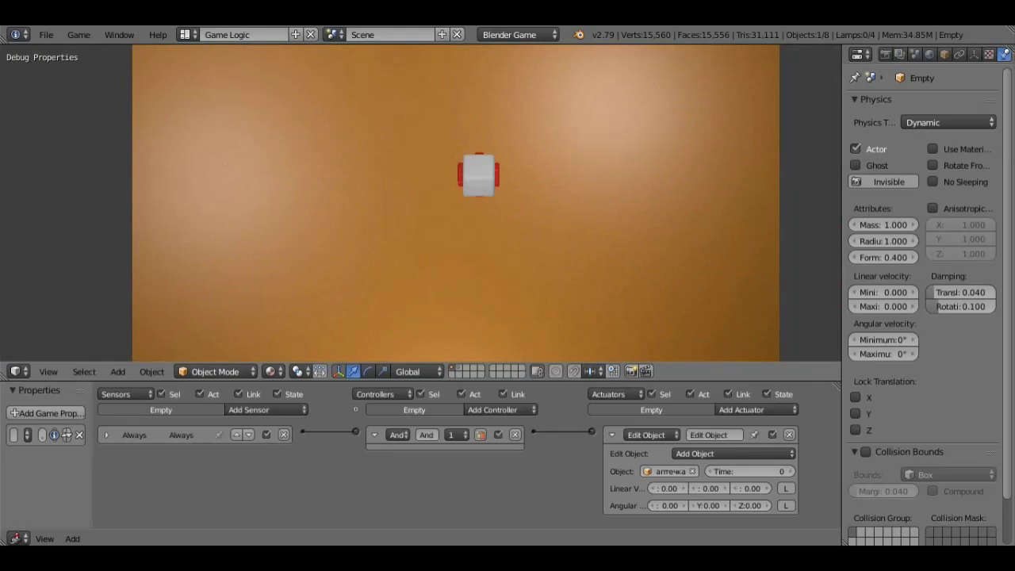
{"action": "key", "text": "Escape"}
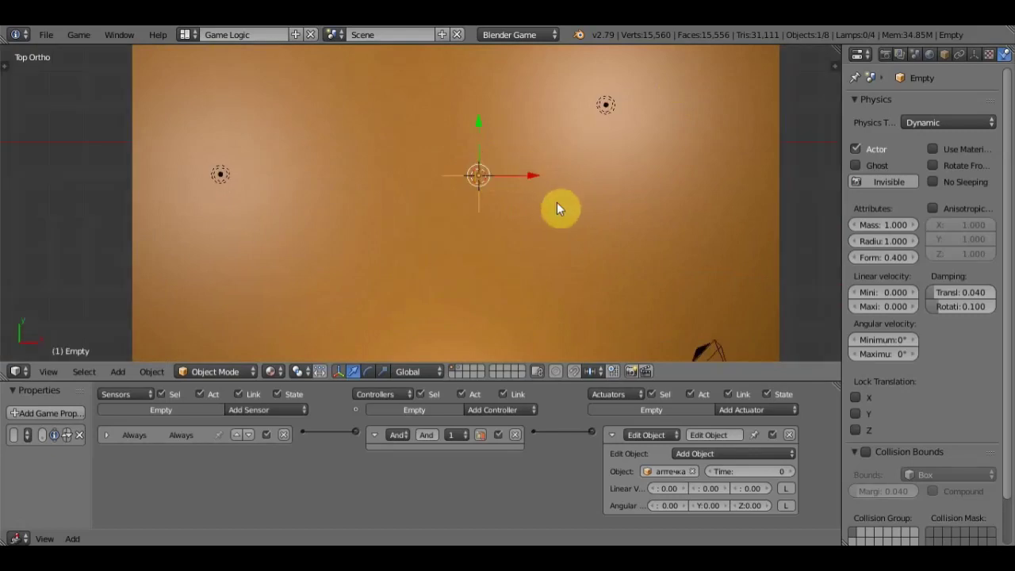
{"action": "scroll", "coordinate": [555, 207], "scroll_direction": "up", "scroll_amount": 3}
{"action": "mouse_move", "coordinate": [550, 200]}
{"action": "middle_mouse_down"}
{"action": "mouse_move", "coordinate": [411, 67]}
{"action": "mouse_move", "coordinate": [805, 162]}
{"action": "middle_mouse_up"}
{"action": "scroll", "coordinate": [804, 159], "scroll_direction": "down", "scroll_amount": 1}
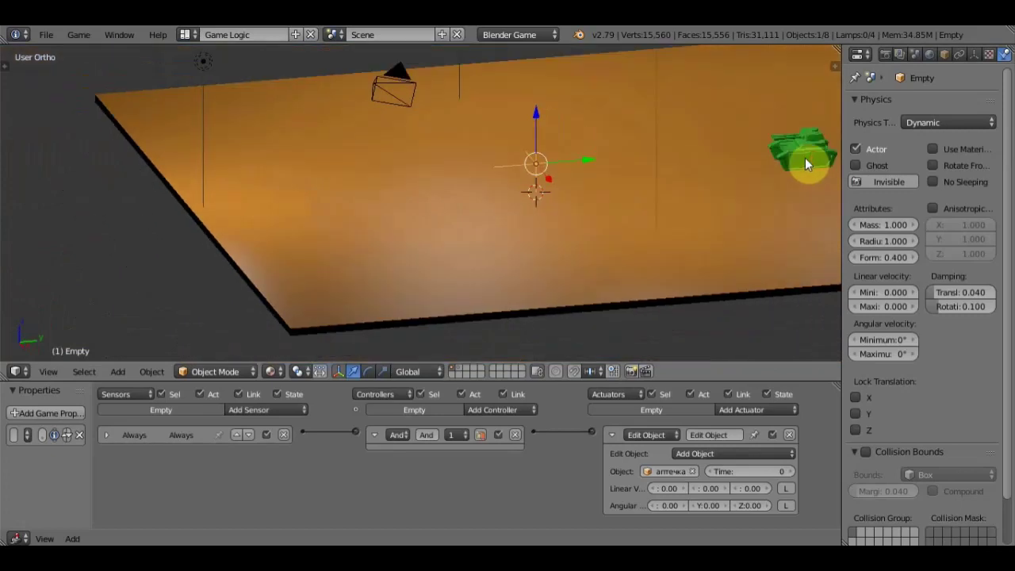
{"action": "mouse_move", "coordinate": [746, 211]}
{"action": "middle_mouse_down", "text": "shift"}
{"action": "mouse_move", "coordinate": [573, 237]}
{"action": "mouse_move", "coordinate": [611, 235]}
{"action": "middle_mouse_up", "text": "shift"}
{"action": "scroll", "coordinate": [569, 230], "scroll_direction": "up", "scroll_amount": 1}
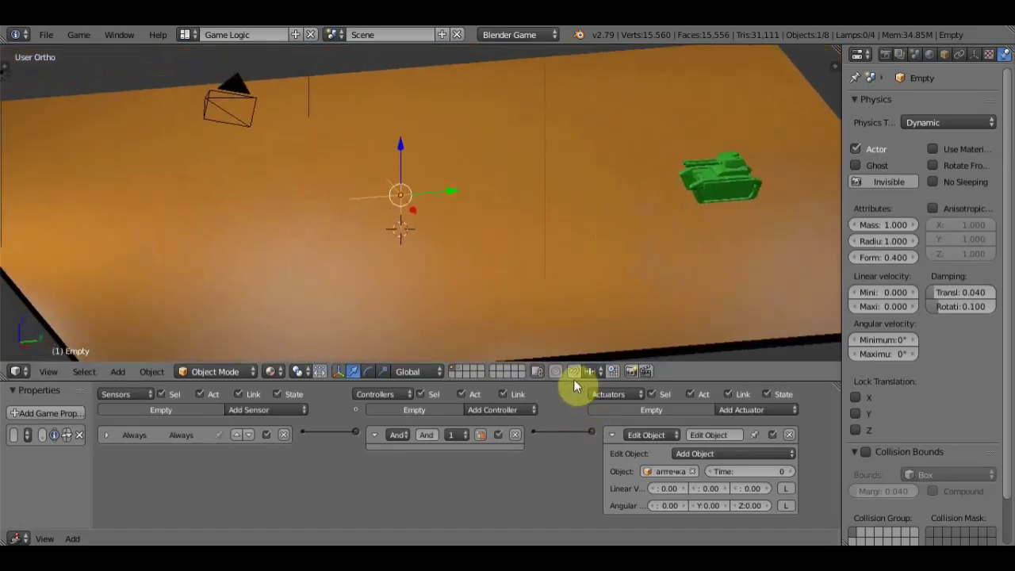
{"action": "left_click_drag", "start_coordinate": [578, 382], "coordinate": [579, 402]}
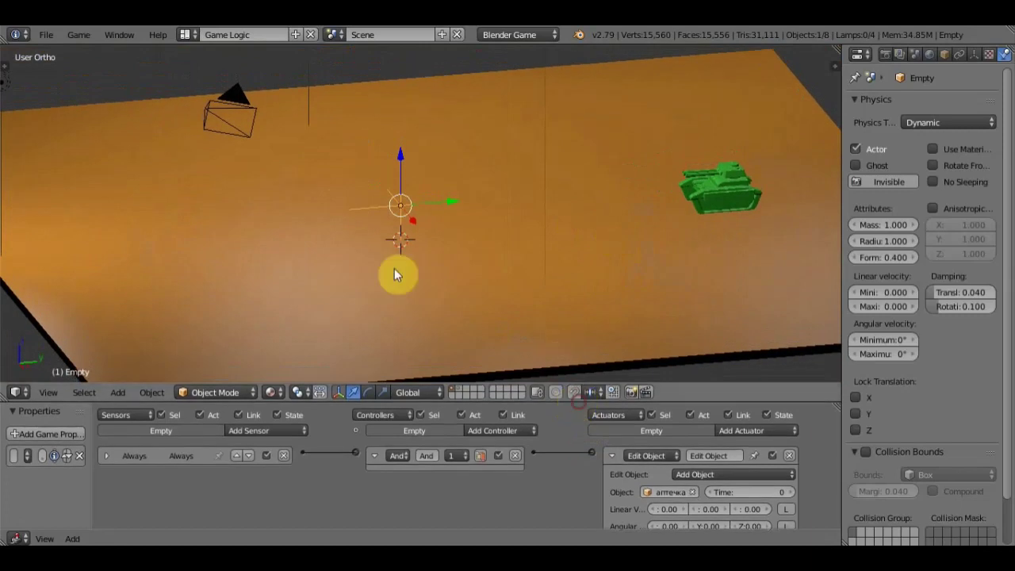
{"action": "middle_click_drag", "start_coordinate": [430, 225], "coordinate": [449, 214]}
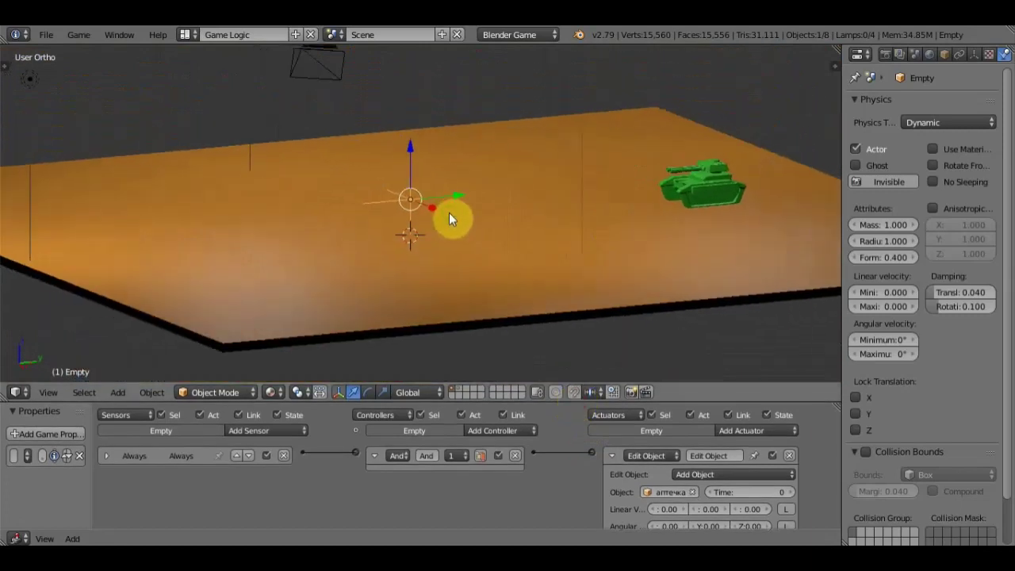